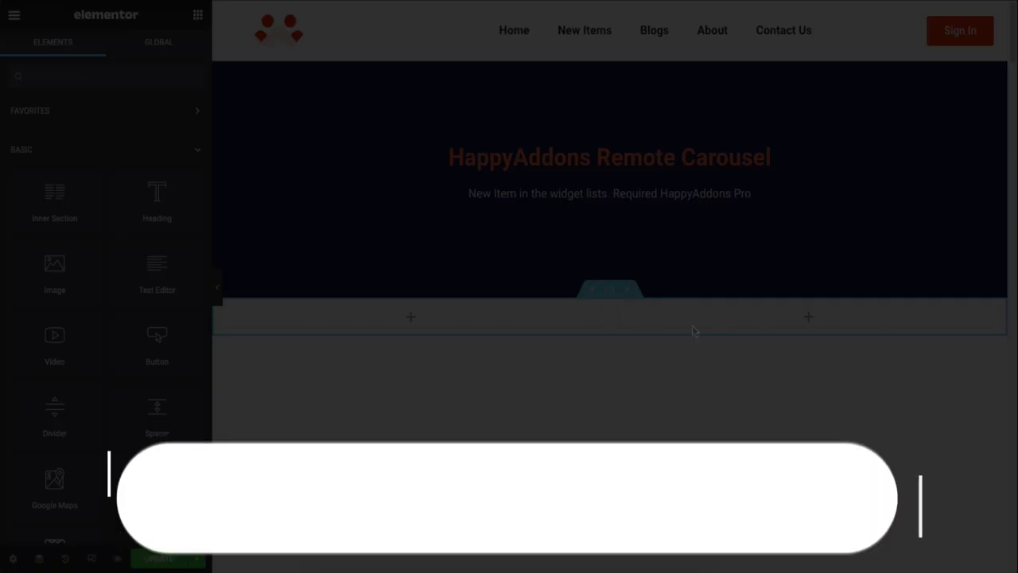
Search the widgets for "carousel" and add the Happy Addons Image Carousel to the right column of the empty section.
{"action": "left_click", "coordinate": [70, 75]}
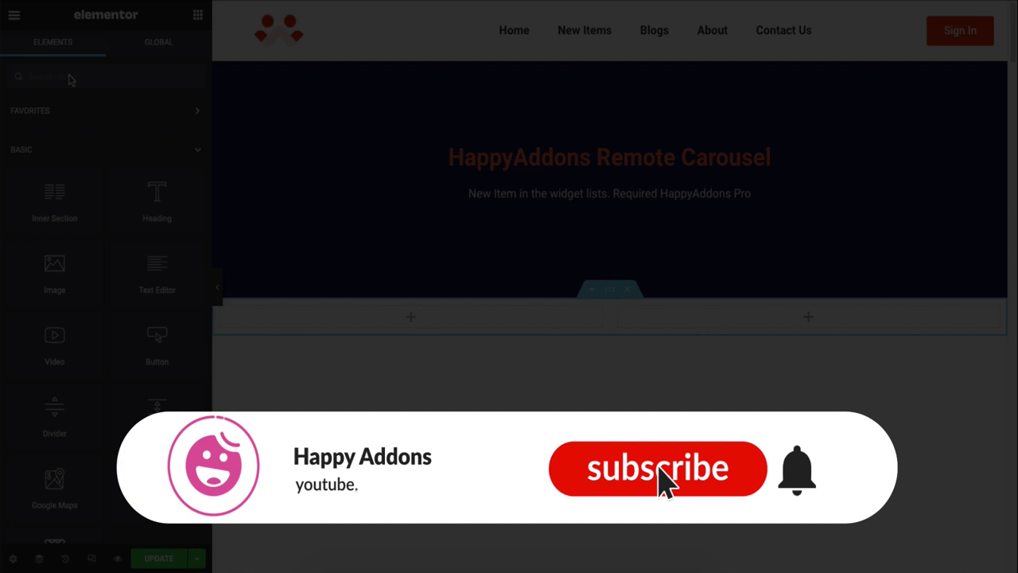
{"action": "type", "text": "carousel"}
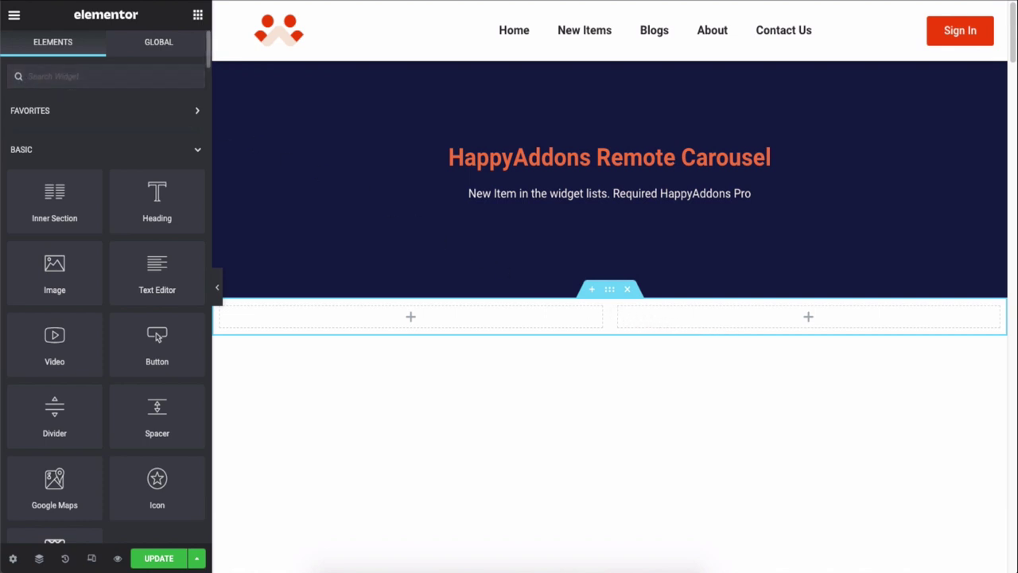
{"action": "type", "text": "carousel"}
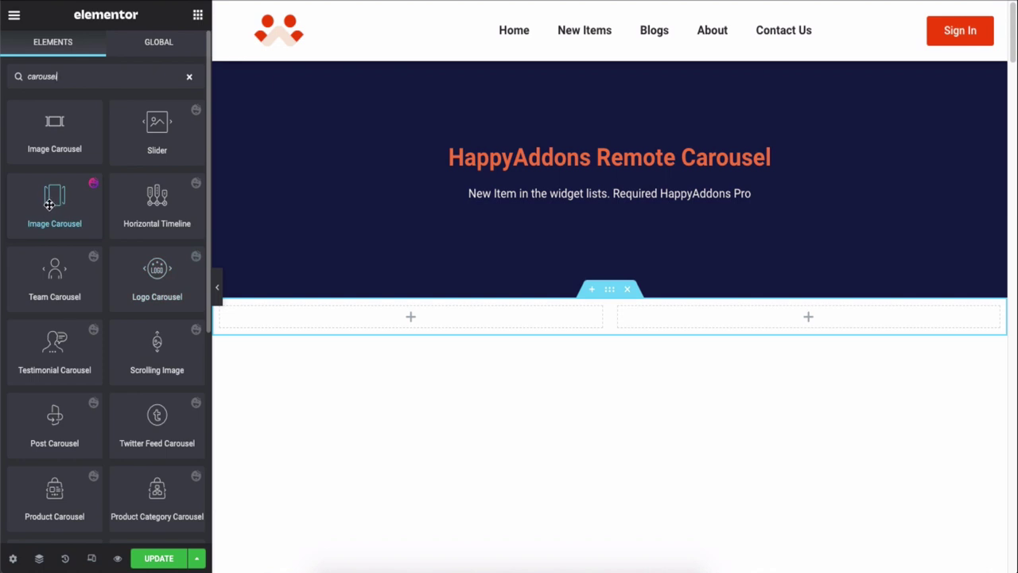
{"action": "left_click_drag", "start_coordinate": [49, 205], "coordinate": [780, 321]}
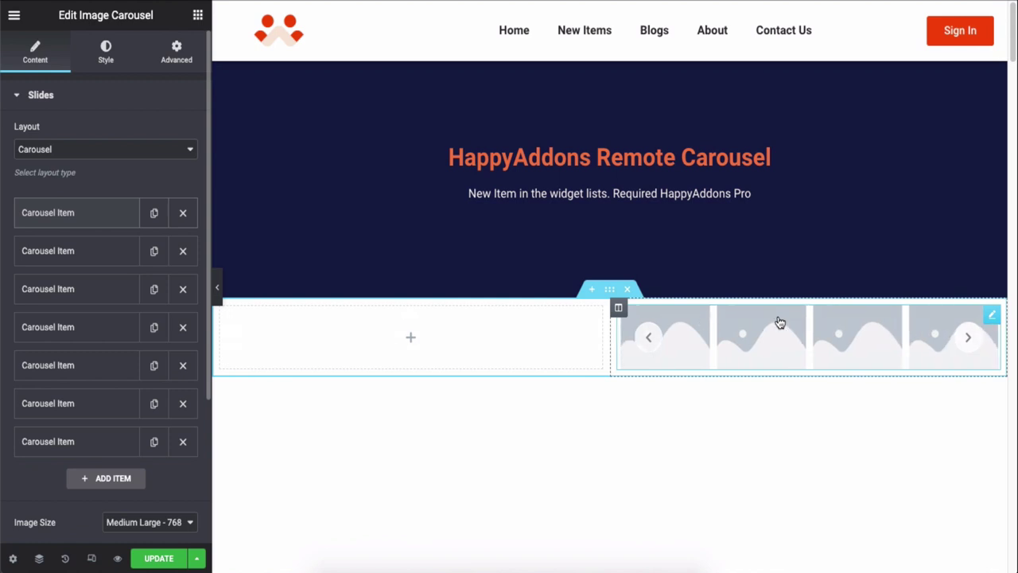
Search the widgets for "Remote" and add the Remote Carousel widget to the section's empty left column.
{"action": "left_click", "coordinate": [359, 338]}
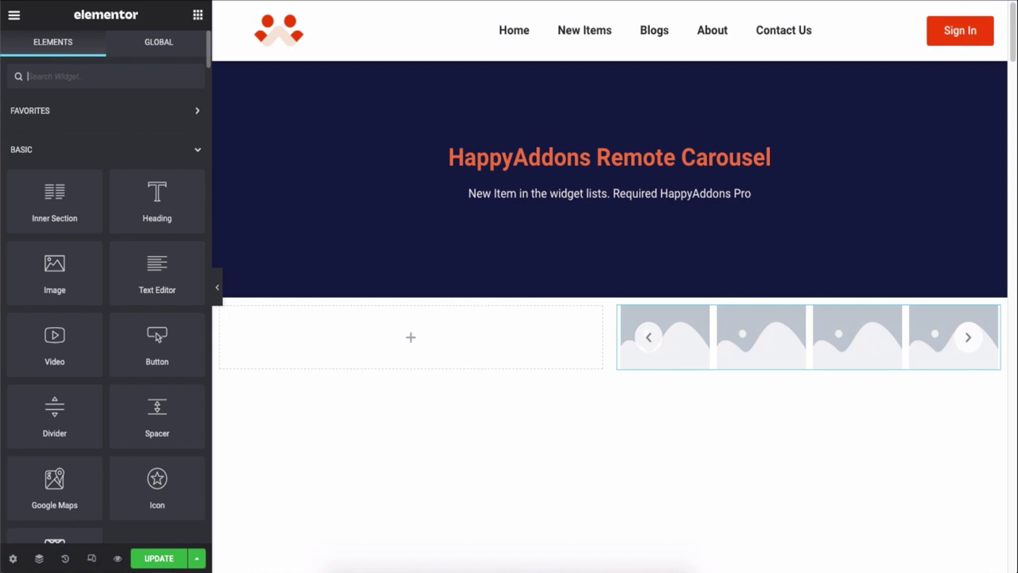
{"action": "type", "text": "Remote"}
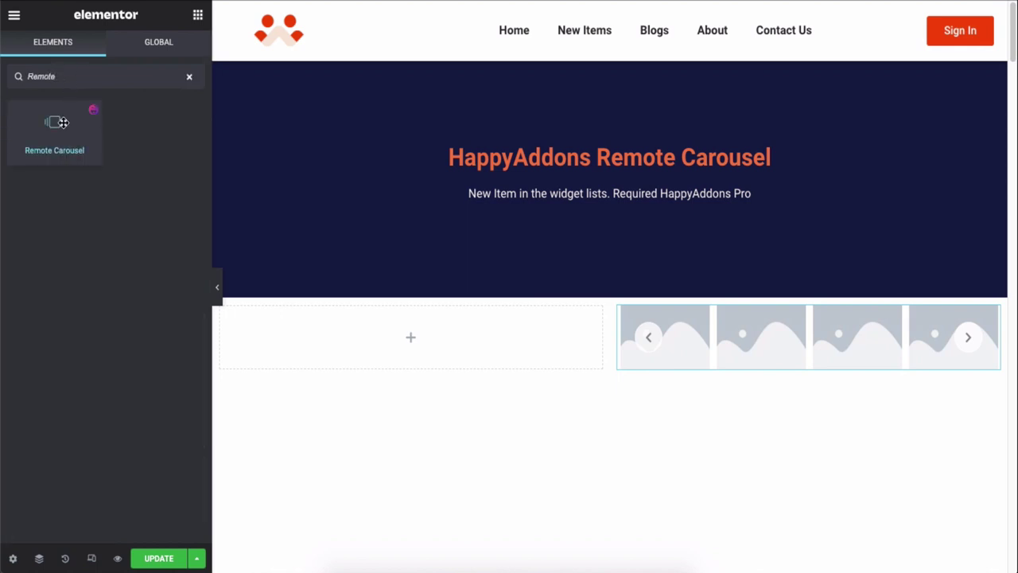
{"action": "left_click_drag", "start_coordinate": [54, 127], "coordinate": [455, 335]}
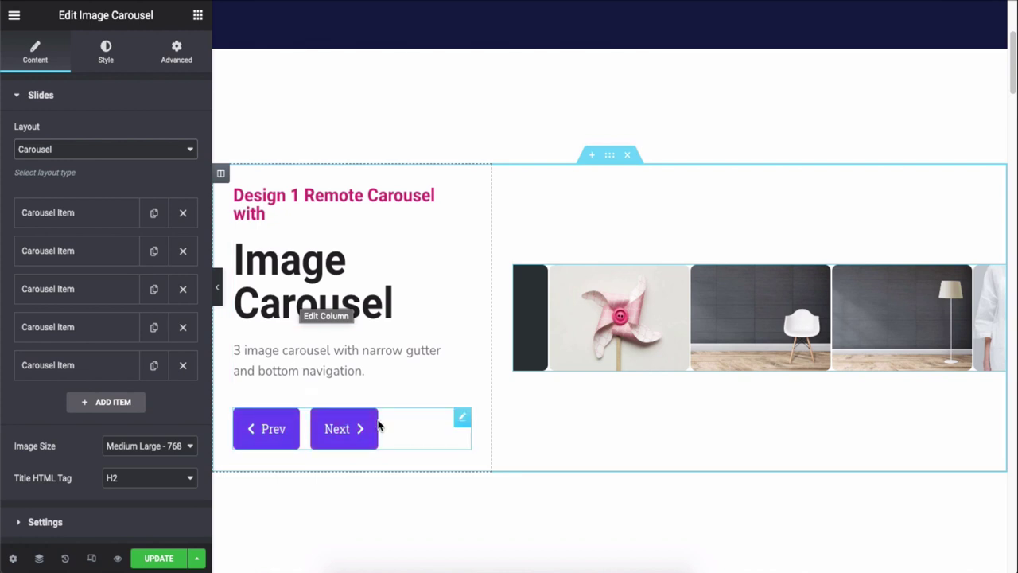
Set the layout of the image carousel in the Design 1 section to Remote Carousel.
{"action": "left_click", "coordinate": [378, 427]}
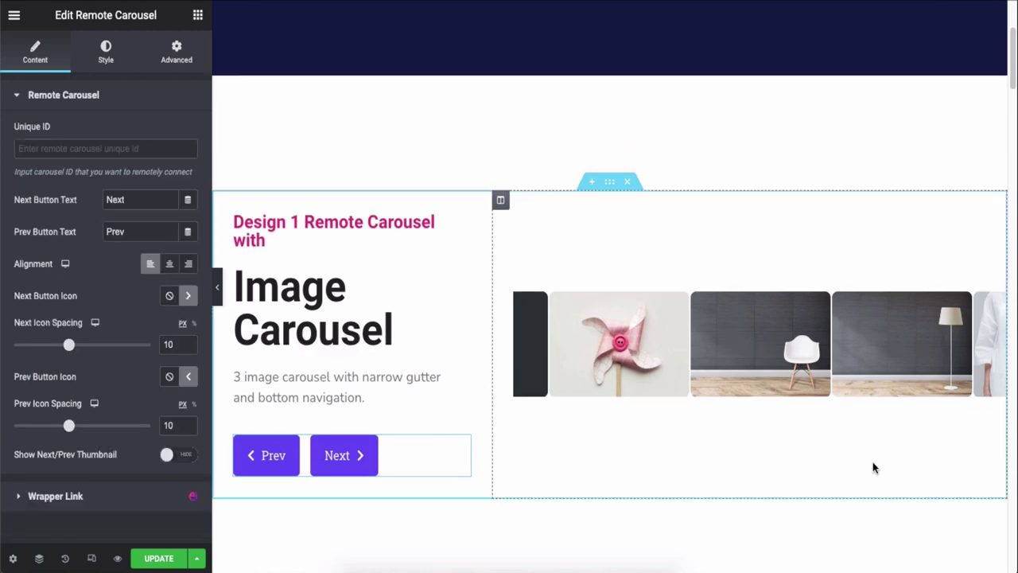
{"action": "scroll", "coordinate": [873, 468], "scroll_direction": "down", "scroll_amount": 1}
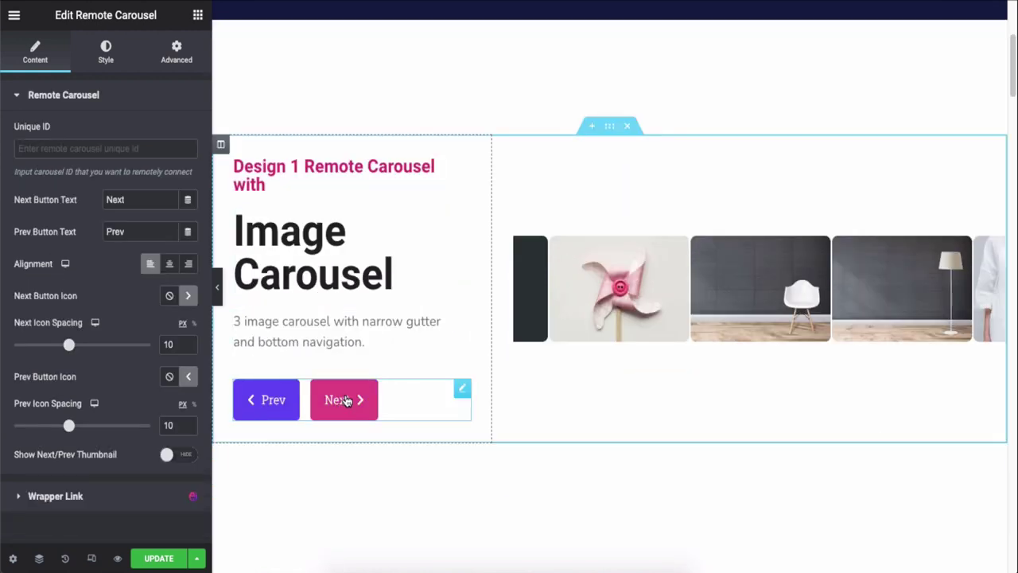
{"action": "left_click", "coordinate": [621, 281]}
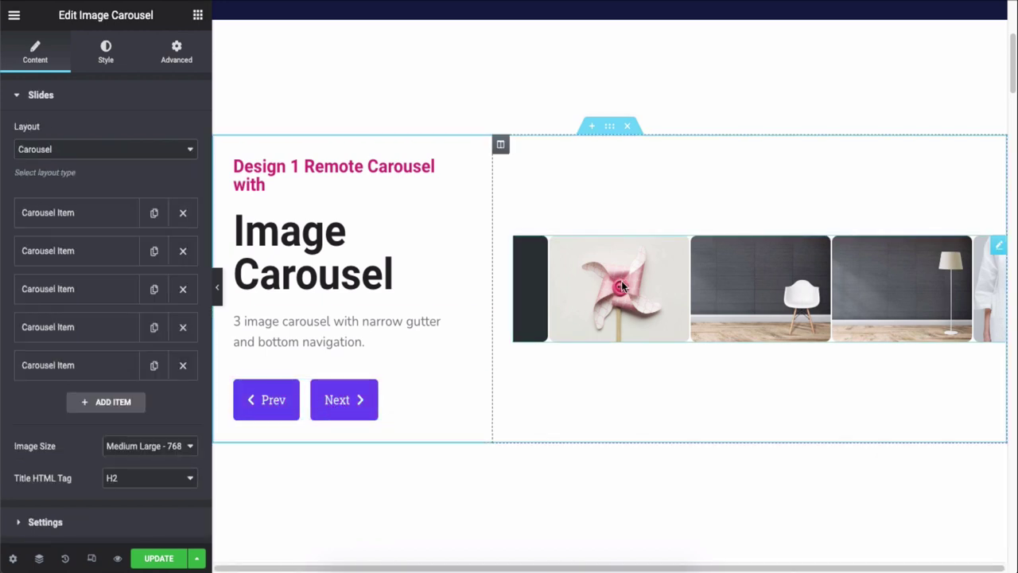
{"action": "left_click", "coordinate": [70, 156]}
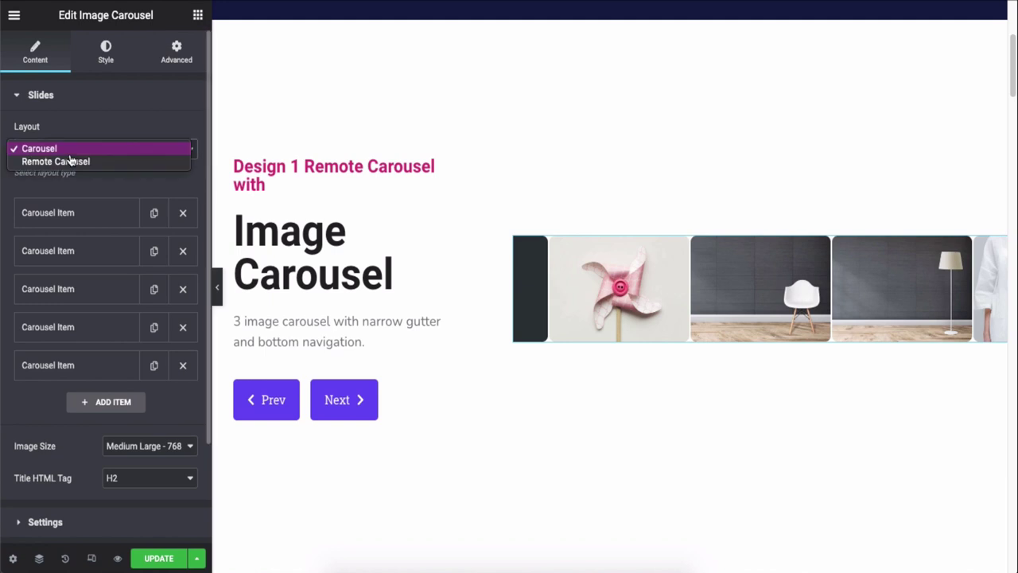
{"action": "left_click", "coordinate": [74, 162]}
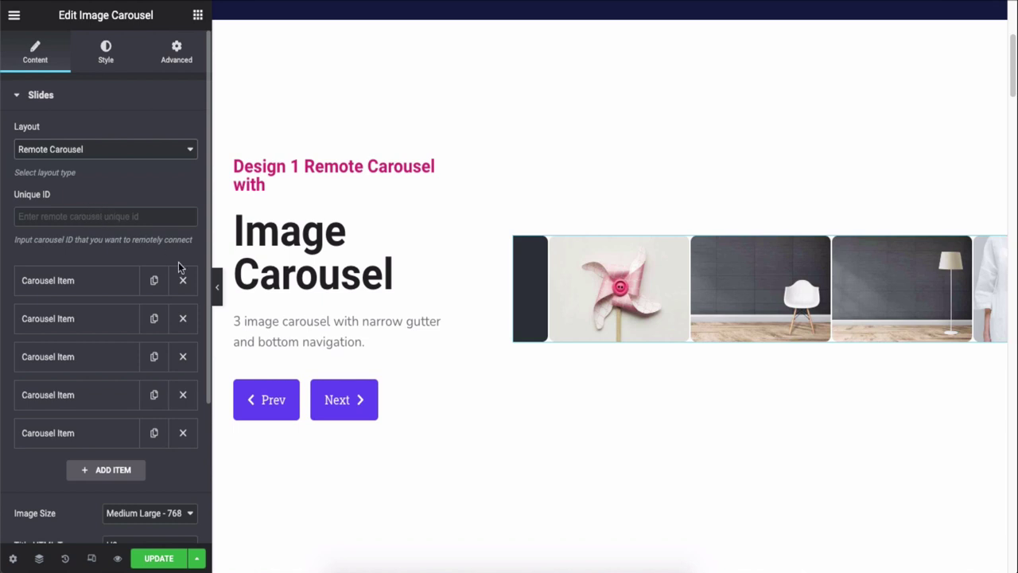
Give the Design 1 image carousel the unique ID Image-Carousel.
{"action": "left_click", "coordinate": [357, 396]}
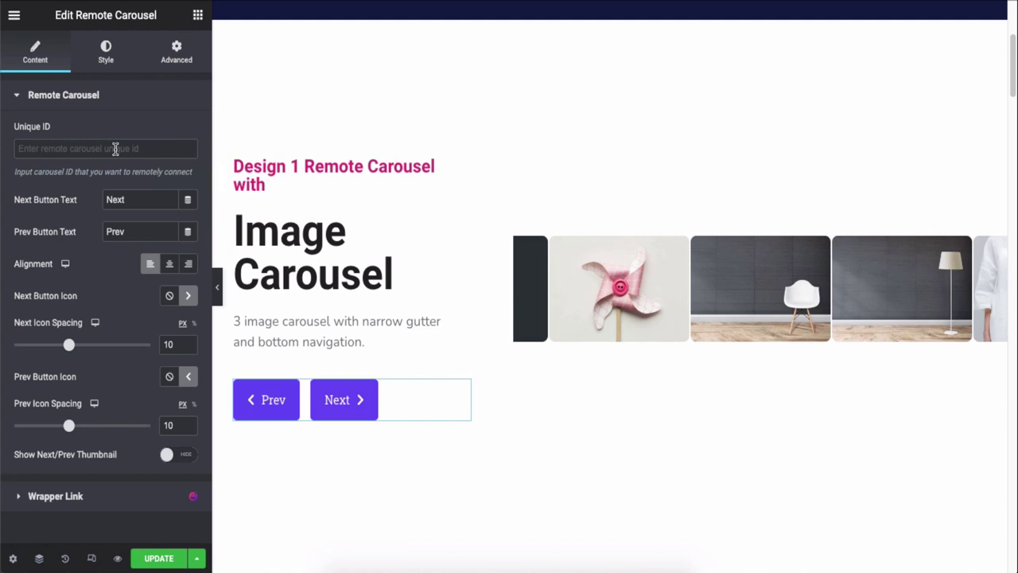
{"action": "left_click", "coordinate": [650, 265]}
{"action": "left_click", "coordinate": [141, 215]}
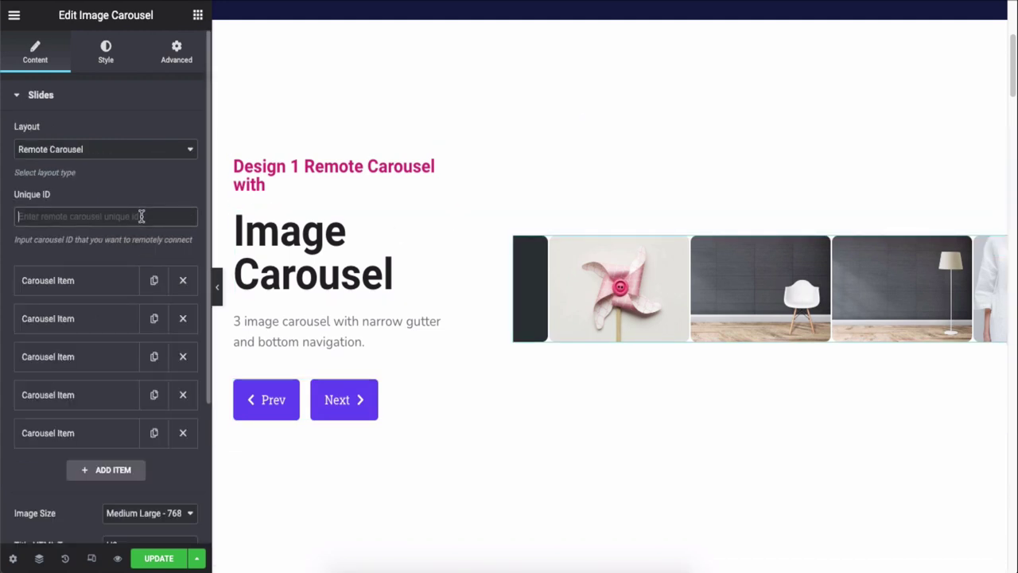
{"action": "type", "text": "Image-Carousel"}
Give the remote carousel's Prev/Next widget the matching unique ID Image-Carousel, then update the page and reload the editor.
{"action": "left_click", "coordinate": [316, 379]}
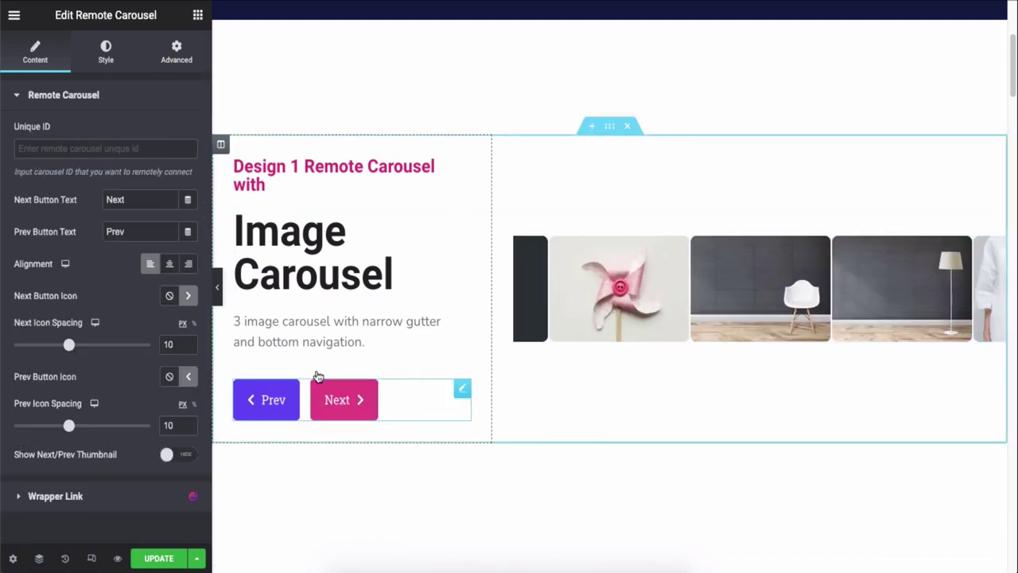
{"action": "left_click", "coordinate": [128, 151]}
{"action": "type", "text": "Image-Carousel"}
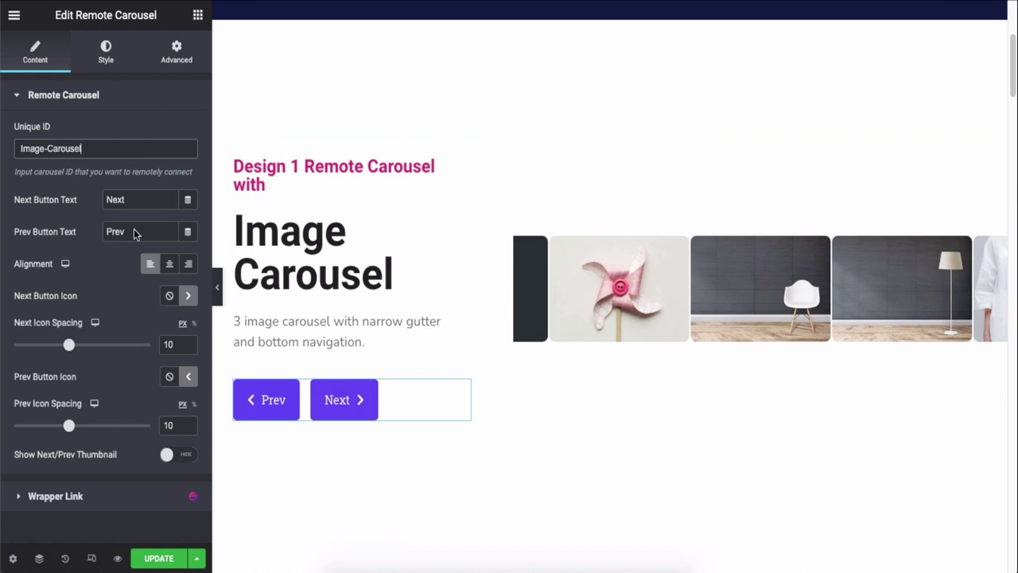
{"action": "left_click", "coordinate": [163, 557]}
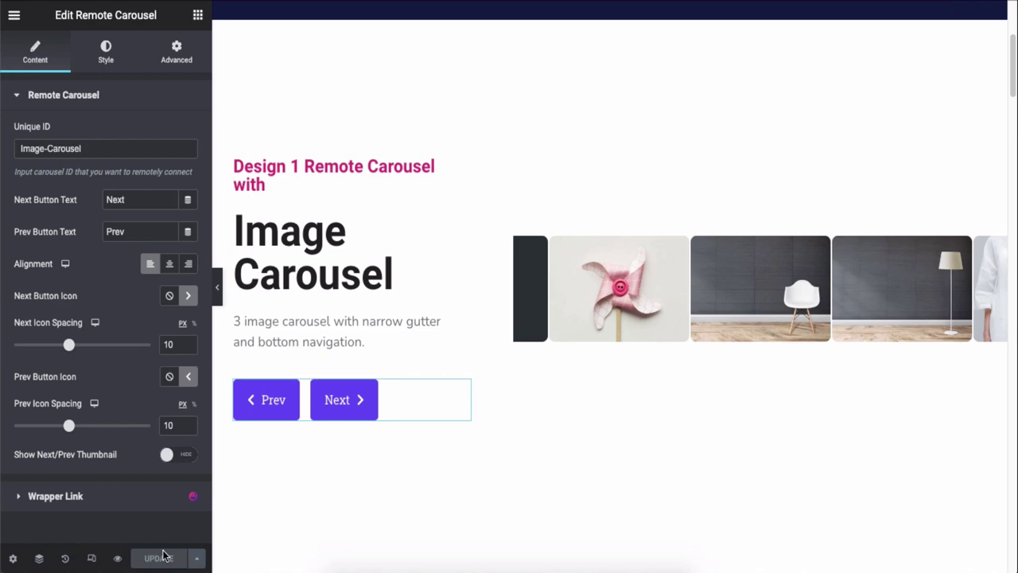
{"action": "key", "text": "super+r"}
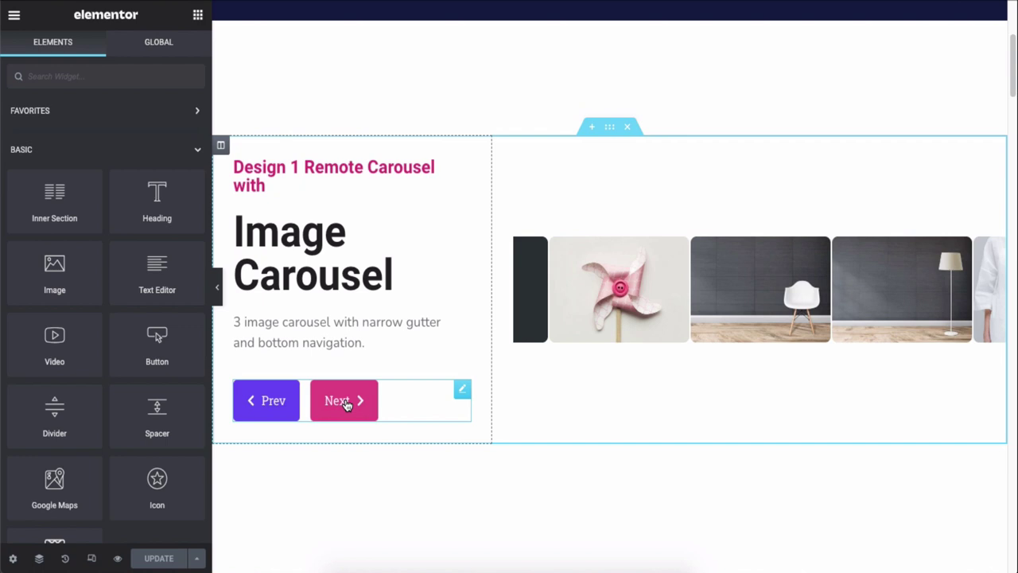
Test the remote Next and Prev buttons by moving the image carousel forward several slides and back again.
{"action": "left_click", "coordinate": [345, 404]}
{"action": "left_click", "coordinate": [345, 404]}
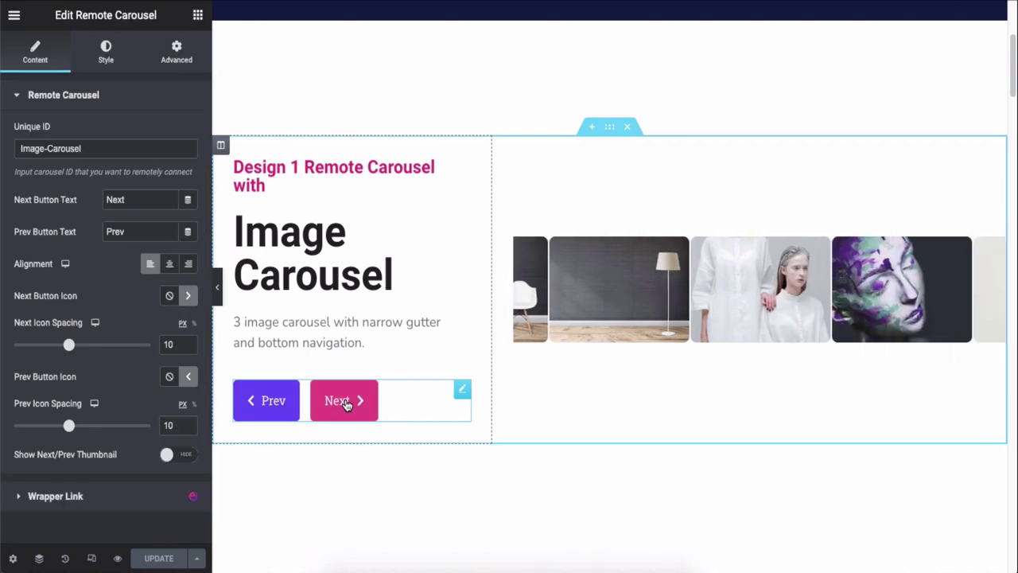
{"action": "left_click", "coordinate": [346, 404]}
{"action": "left_click", "coordinate": [345, 404]}
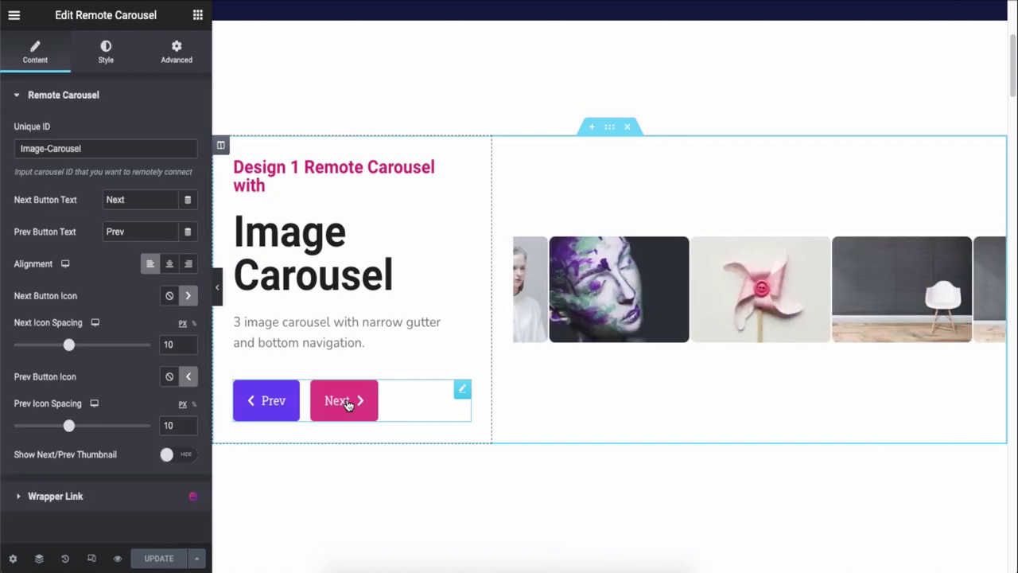
{"action": "left_click", "coordinate": [345, 404]}
{"action": "left_click", "coordinate": [270, 401]}
{"action": "left_click", "coordinate": [274, 401]}
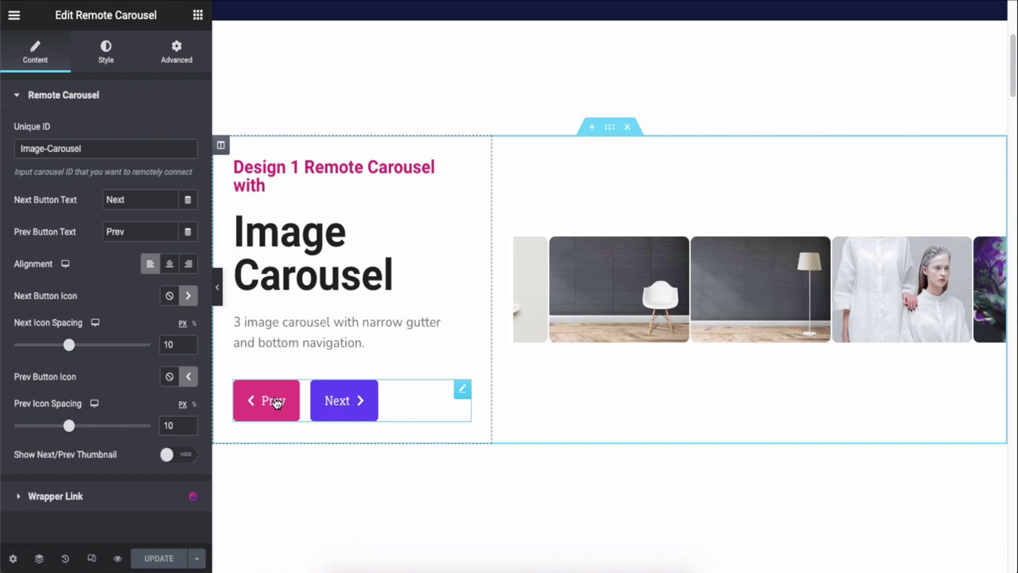
Review the image carousel's slide settings, including the available image sizes and title HTML tags.
{"action": "left_click", "coordinate": [679, 296]}
{"action": "left_click", "coordinate": [75, 95]}
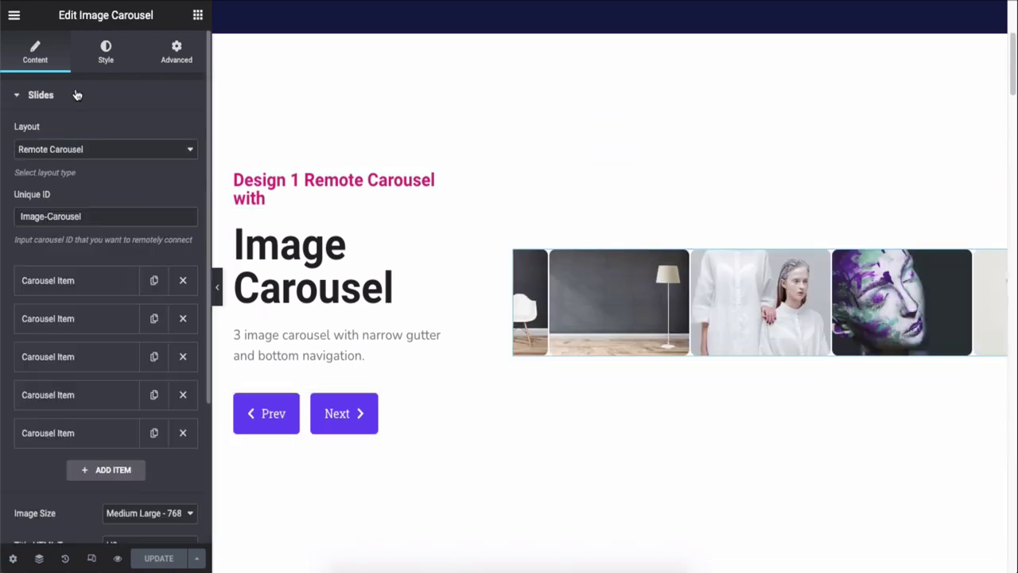
{"action": "scroll", "coordinate": [103, 358], "scroll_direction": "down", "scroll_amount": 3}
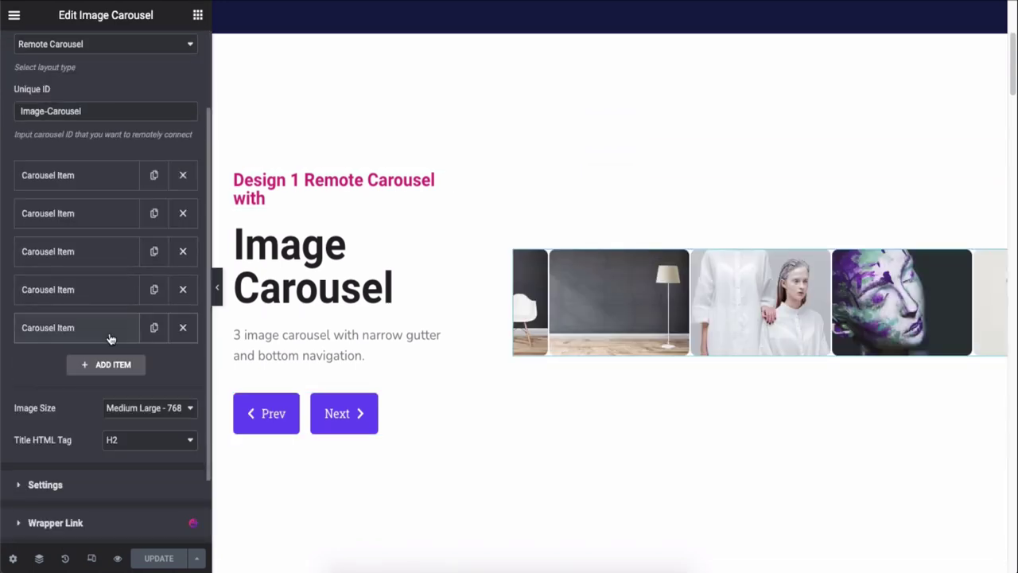
{"action": "left_click", "coordinate": [143, 407]}
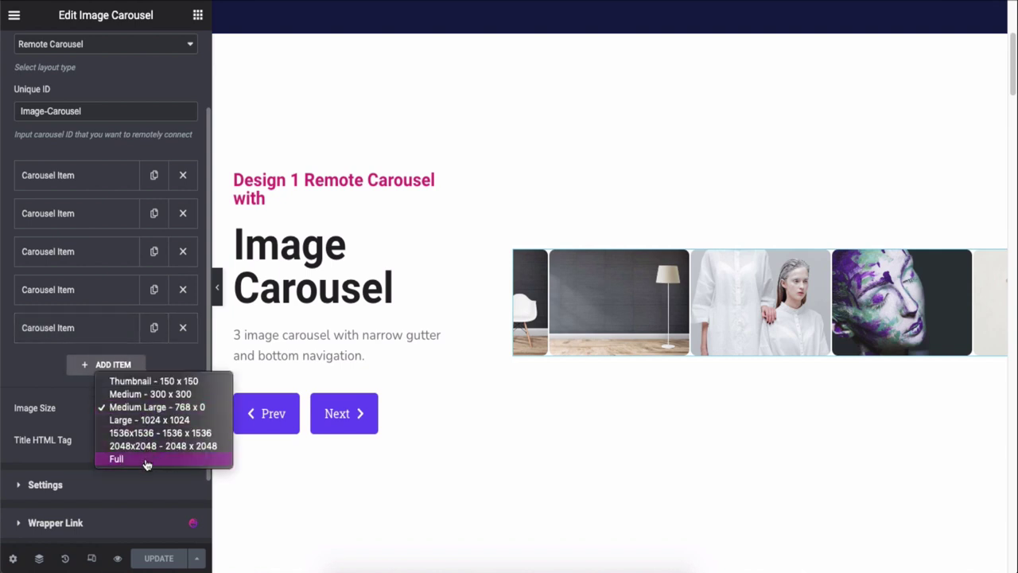
{"action": "left_click", "coordinate": [131, 410]}
{"action": "left_click", "coordinate": [137, 442]}
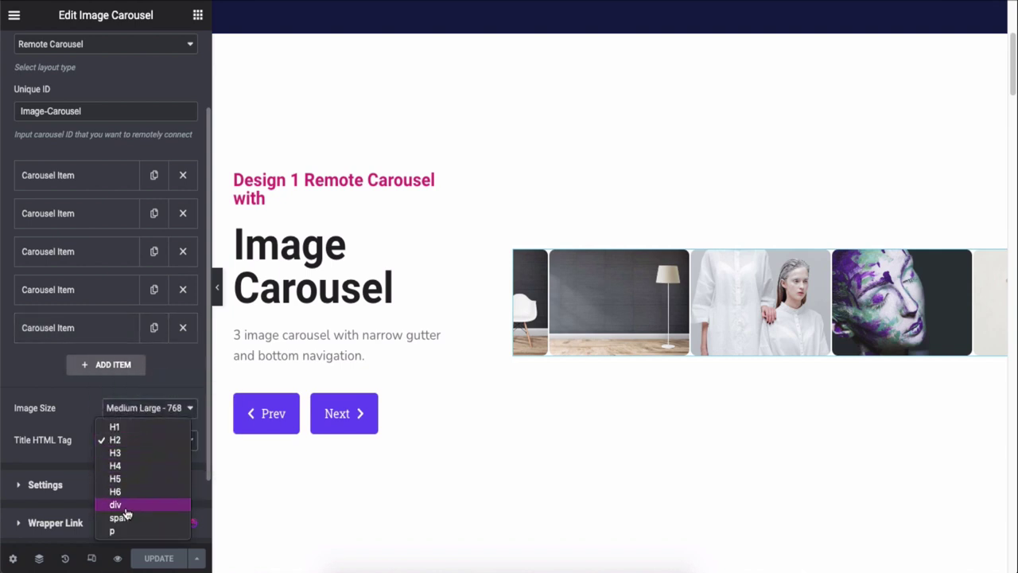
{"action": "left_click", "coordinate": [127, 439]}
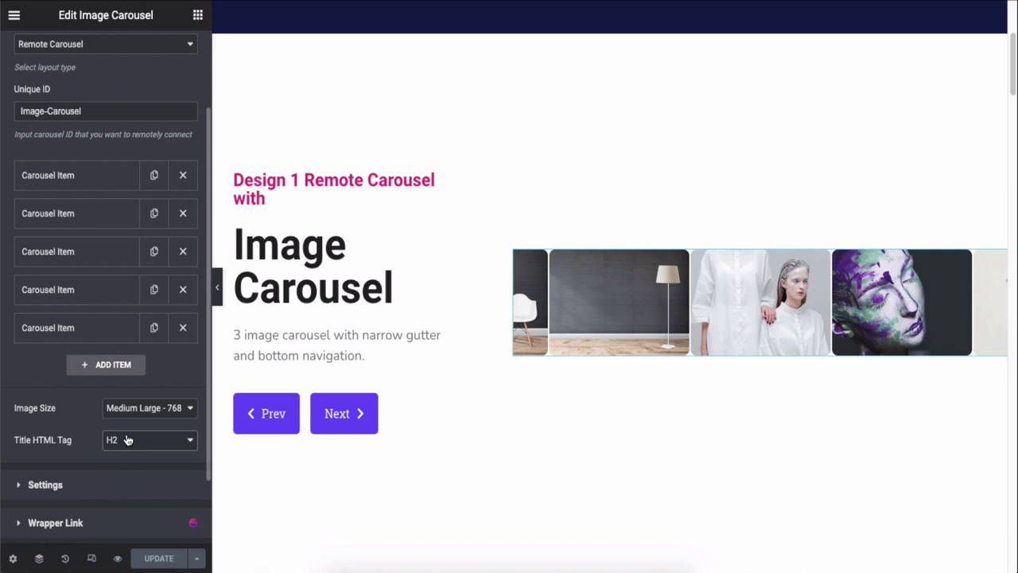
{"action": "scroll", "coordinate": [127, 440], "scroll_direction": "up", "scroll_amount": 3}
{"action": "left_click", "coordinate": [132, 99]}
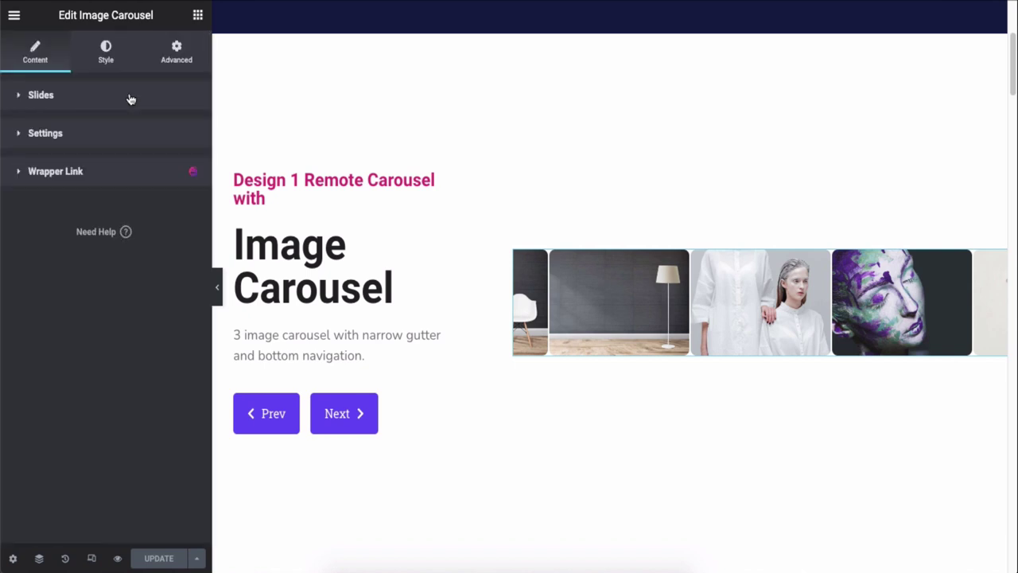
Review the image carousel's behaviour settings, including the navigation and slides-to-show options.
{"action": "left_click", "coordinate": [128, 134]}
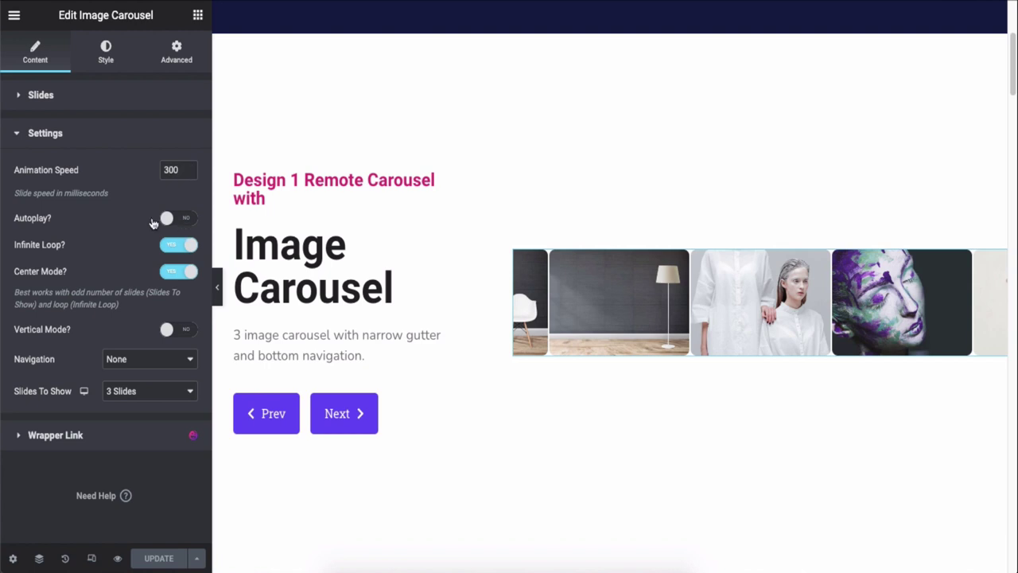
{"action": "left_click", "coordinate": [163, 359]}
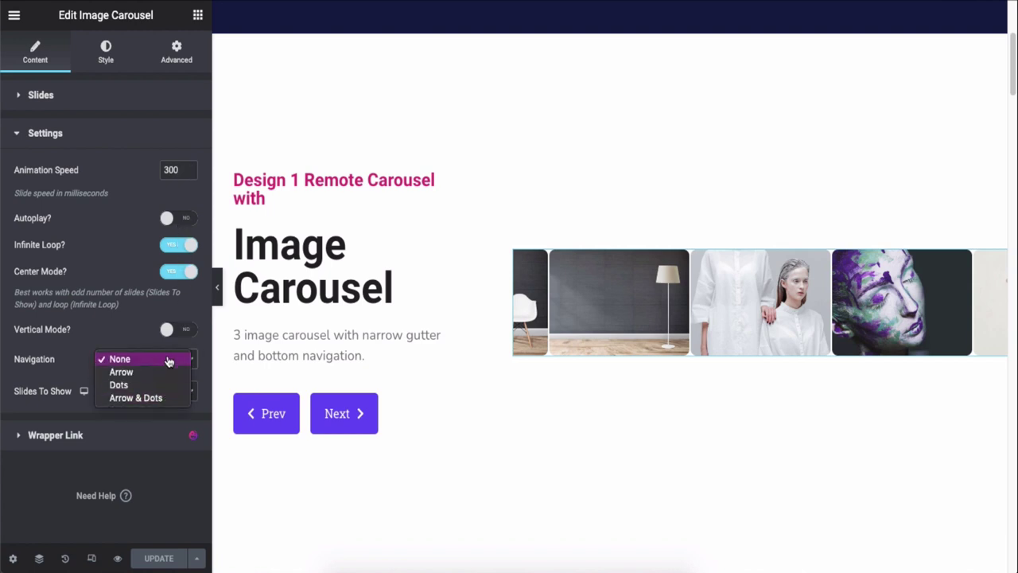
{"action": "left_click", "coordinate": [167, 358]}
{"action": "left_click", "coordinate": [155, 391]}
{"action": "left_click", "coordinate": [153, 390]}
{"action": "left_click", "coordinate": [141, 134]}
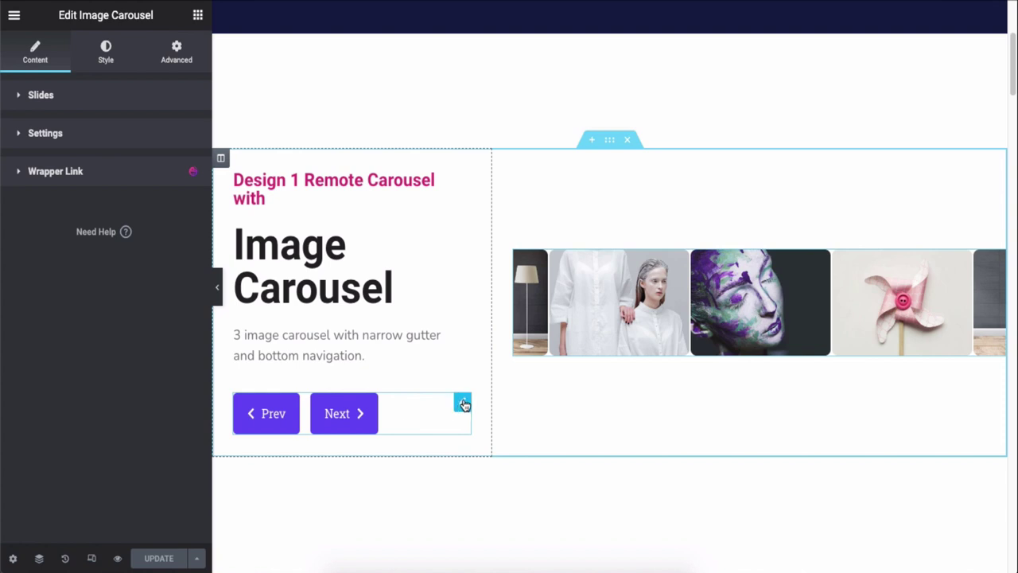
Centre-align the Prev and Next buttons of the remote carousel widget.
{"action": "left_click", "coordinate": [463, 403]}
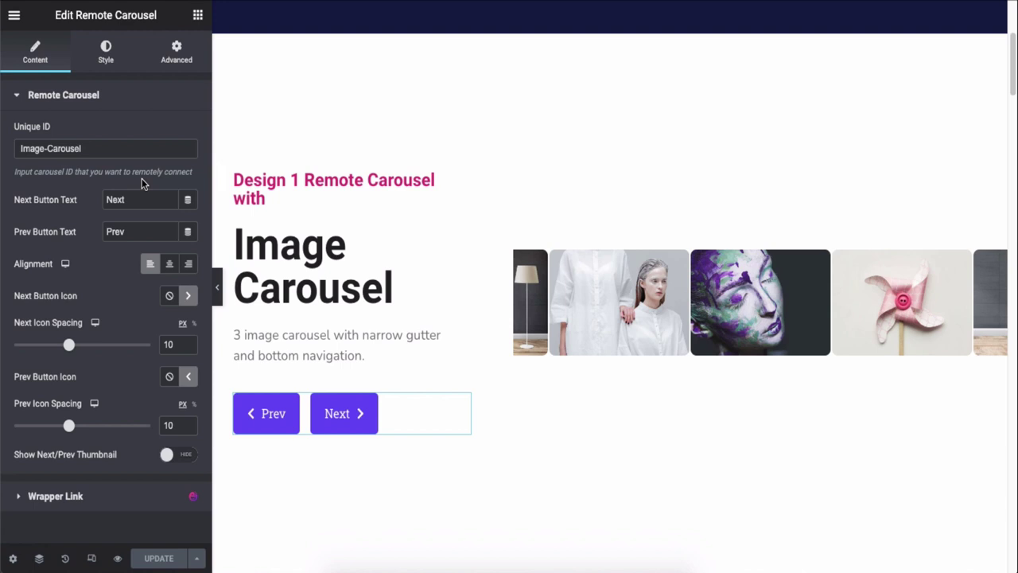
{"action": "left_click", "coordinate": [134, 200]}
{"action": "left_click", "coordinate": [135, 230]}
{"action": "left_click", "coordinate": [168, 263]}
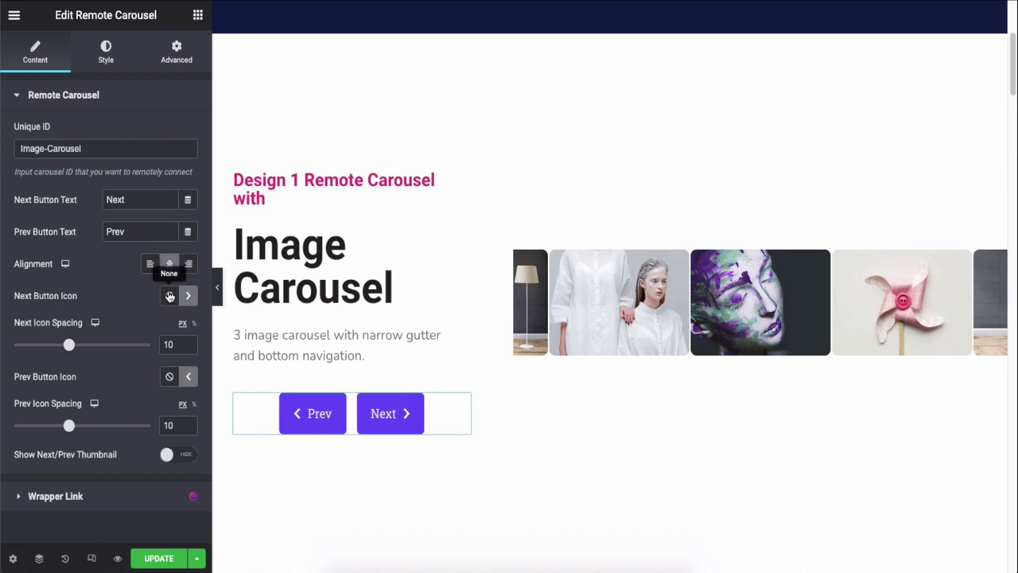
Look into the icon library for the next button and try nudging the next icon spacing up and back down.
{"action": "left_click", "coordinate": [189, 296]}
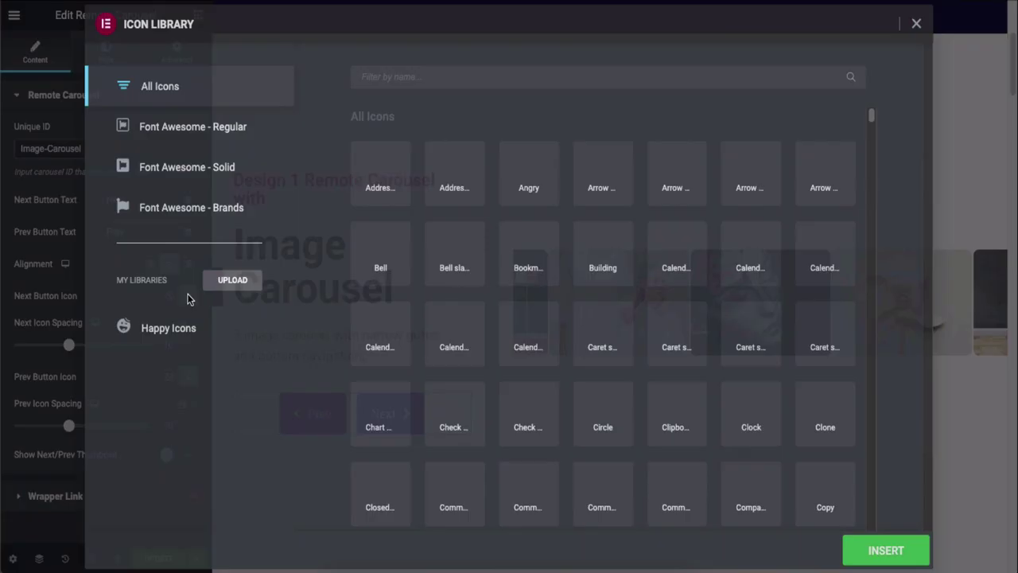
{"action": "left_click", "coordinate": [918, 22]}
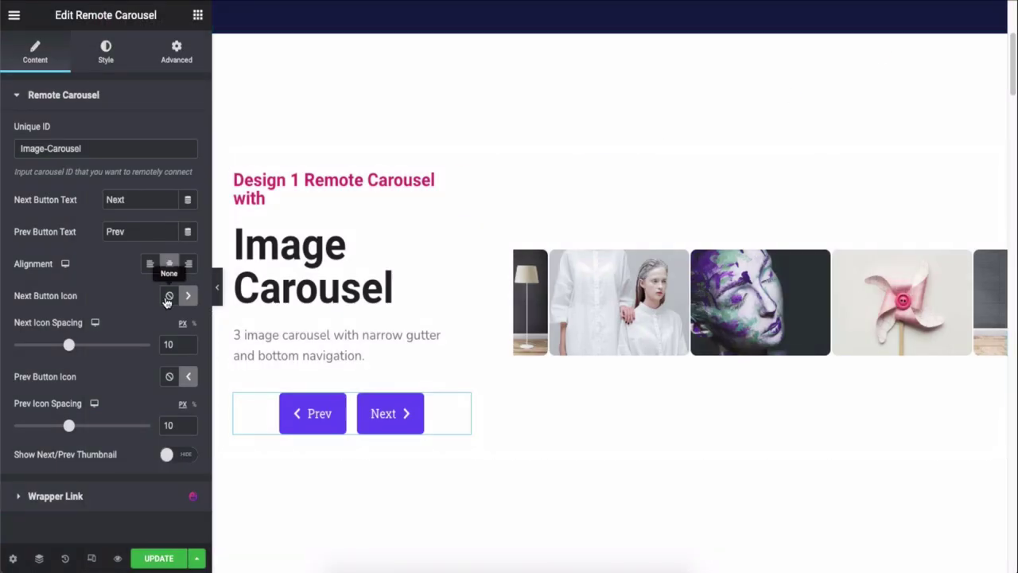
{"action": "left_click", "coordinate": [171, 343]}
{"action": "key", "text": "Up"}
{"action": "key", "text": "Down"}
Turn on next/prev thumbnails for the remote carousel buttons.
{"action": "left_click", "coordinate": [173, 456]}
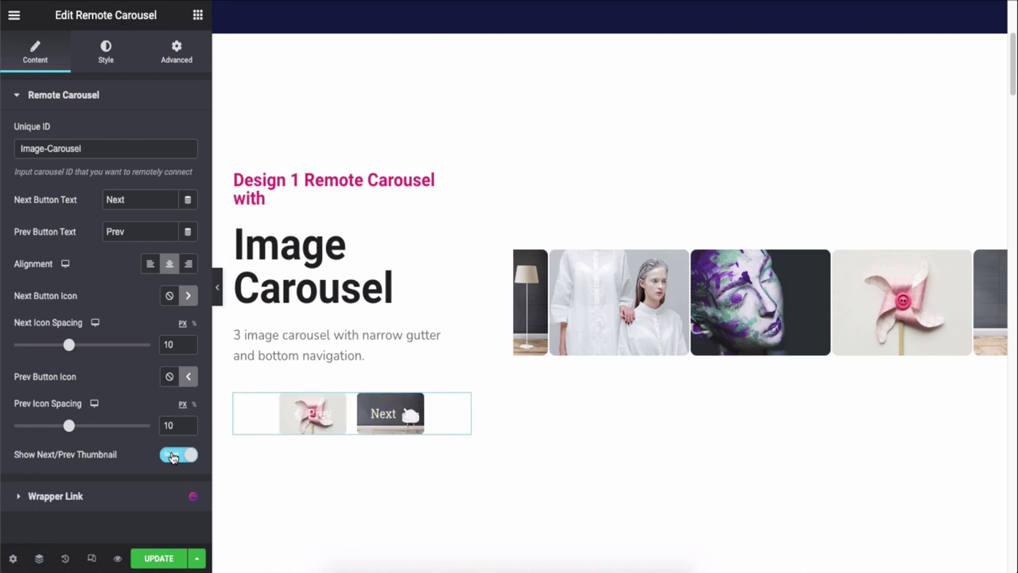
Advance the image carousel twice using the Next button and turn off the next/prev thumbnails.
{"action": "left_click", "coordinate": [396, 413]}
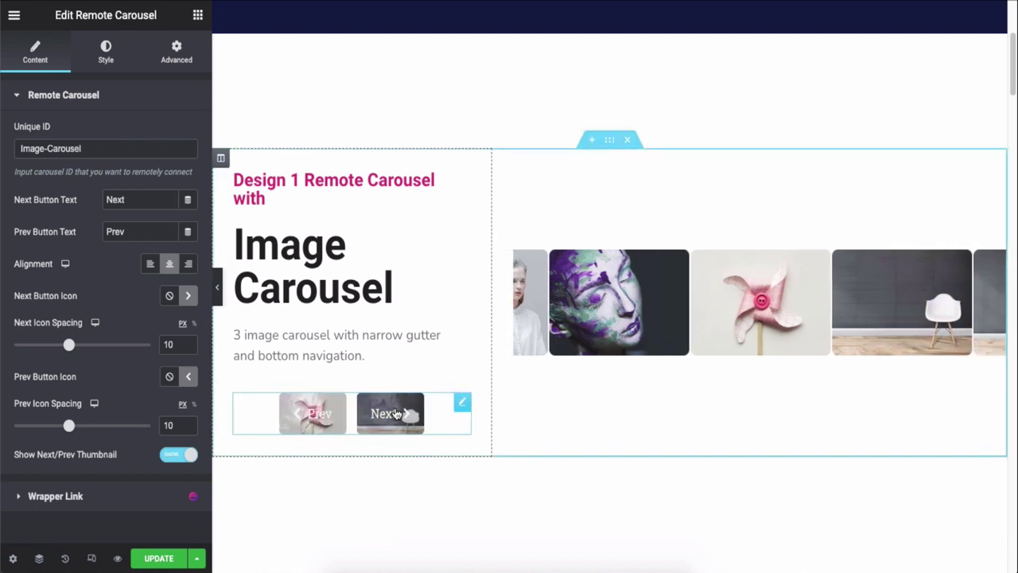
{"action": "left_click", "coordinate": [396, 414]}
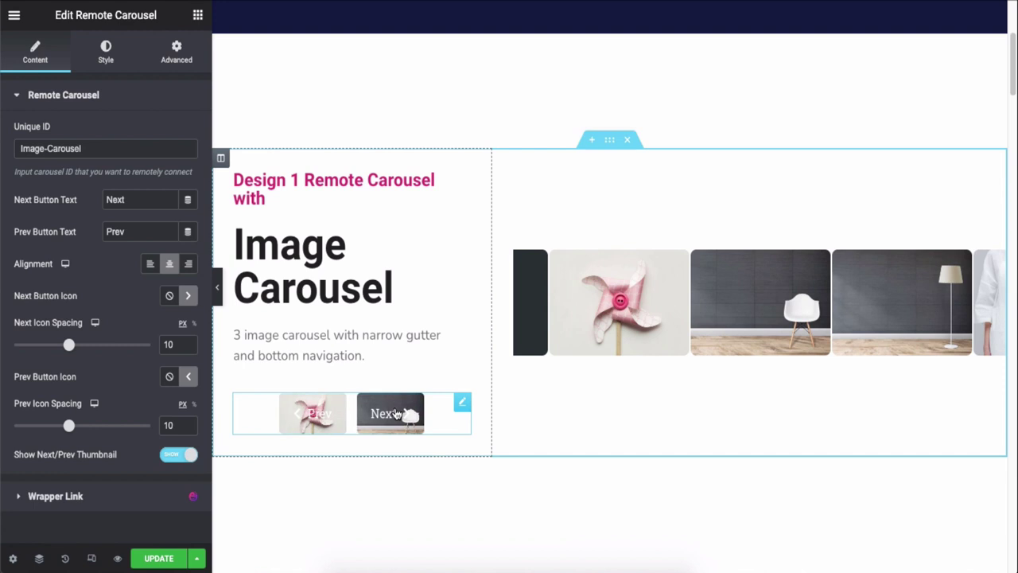
{"action": "left_click", "coordinate": [185, 454]}
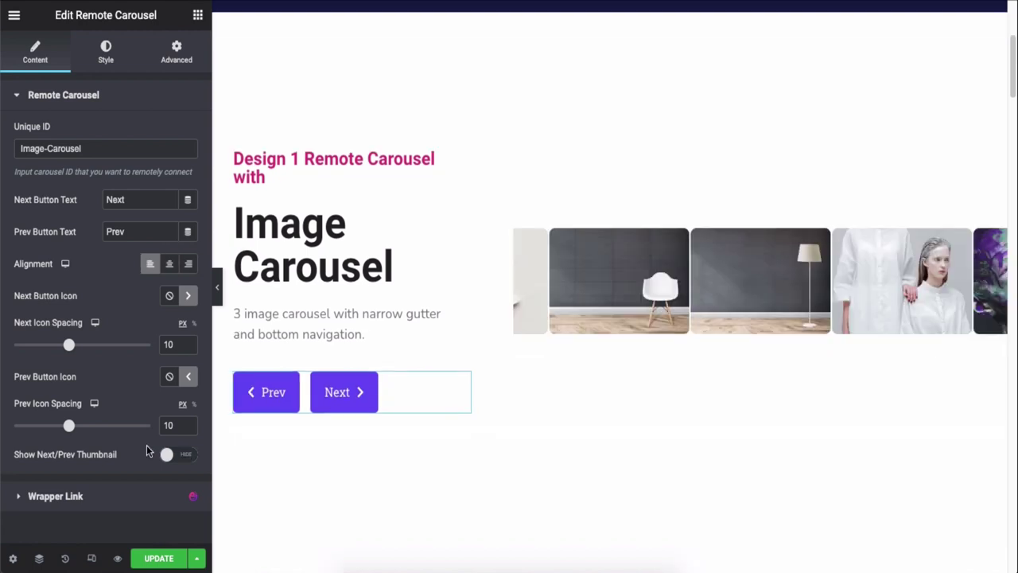
Open the style settings of the remote carousel and look over the available button options.
{"action": "left_click", "coordinate": [121, 96]}
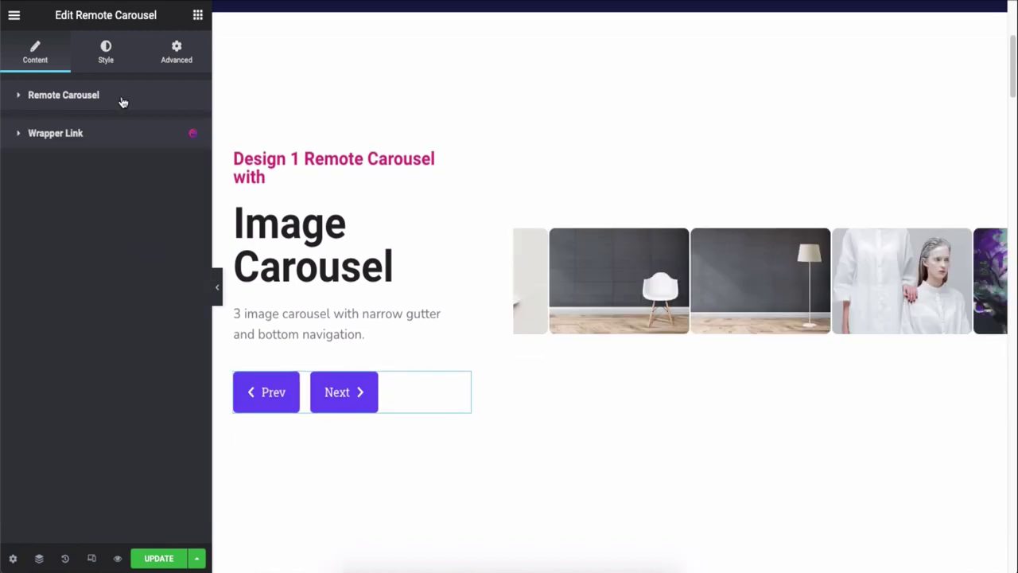
{"action": "left_click", "coordinate": [114, 55]}
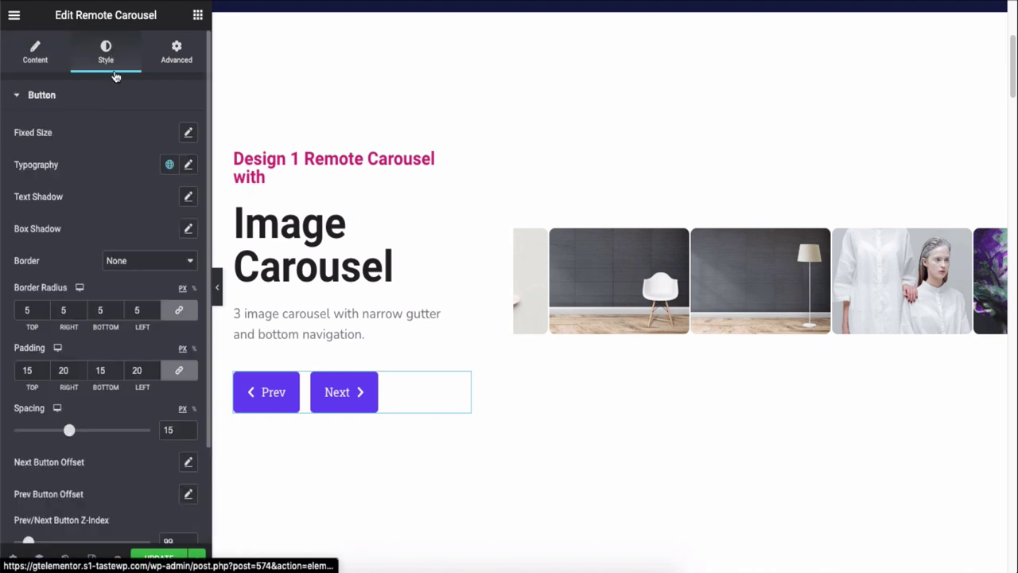
{"action": "scroll", "coordinate": [117, 102], "scroll_direction": "down", "scroll_amount": 3}
{"action": "scroll", "coordinate": [117, 101], "scroll_direction": "up", "scroll_amount": 3}
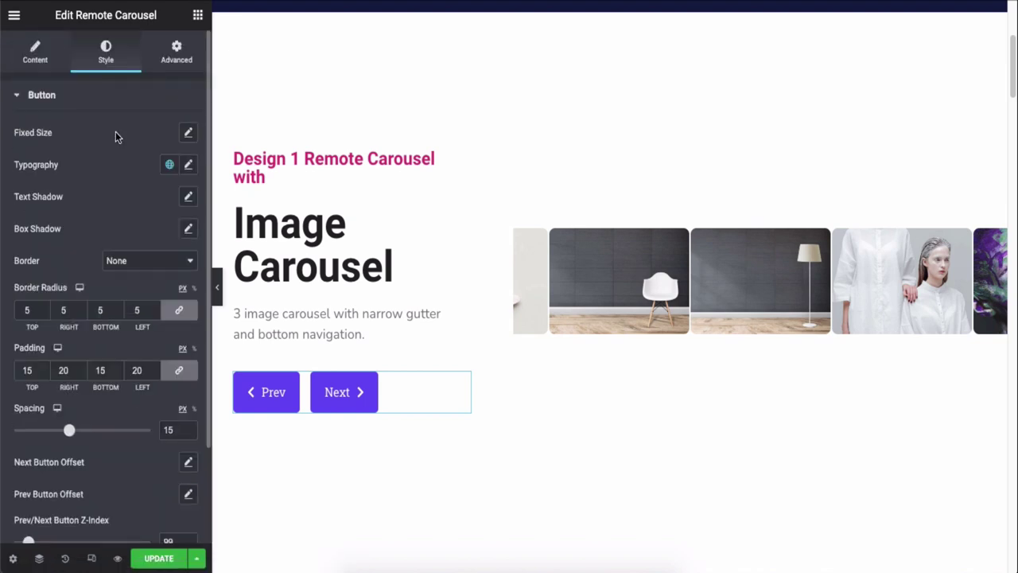
Try a fixed button size with height and width 0, testing the horizontal and vertical alignment options.
{"action": "left_click", "coordinate": [187, 134]}
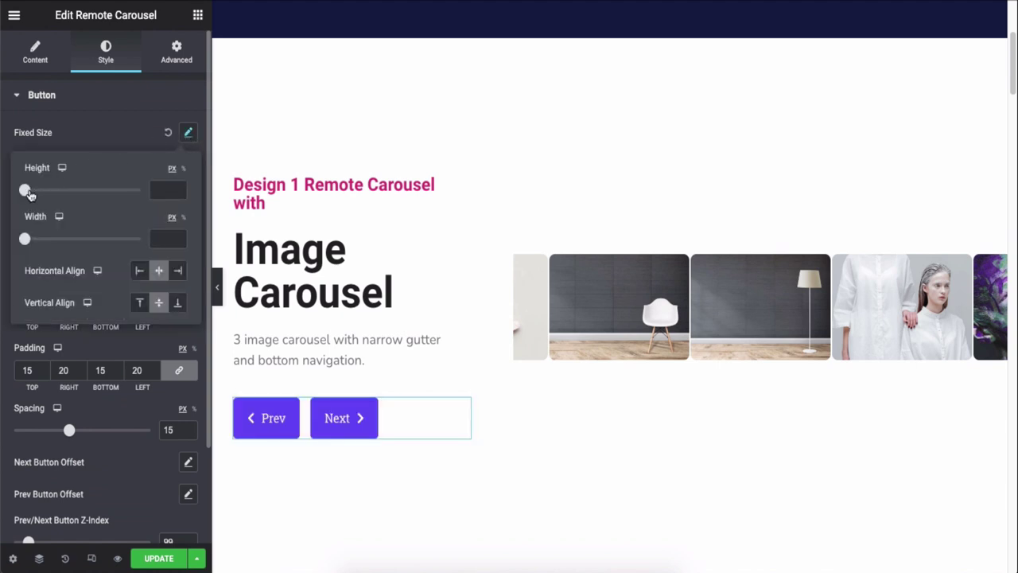
{"action": "mouse_move", "coordinate": [27, 194]}
{"action": "left_mouse_down"}
{"action": "mouse_move", "coordinate": [41, 192]}
{"action": "mouse_move", "coordinate": [27, 193]}
{"action": "left_mouse_up"}
{"action": "left_click_drag", "start_coordinate": [28, 246], "coordinate": [24, 243]}
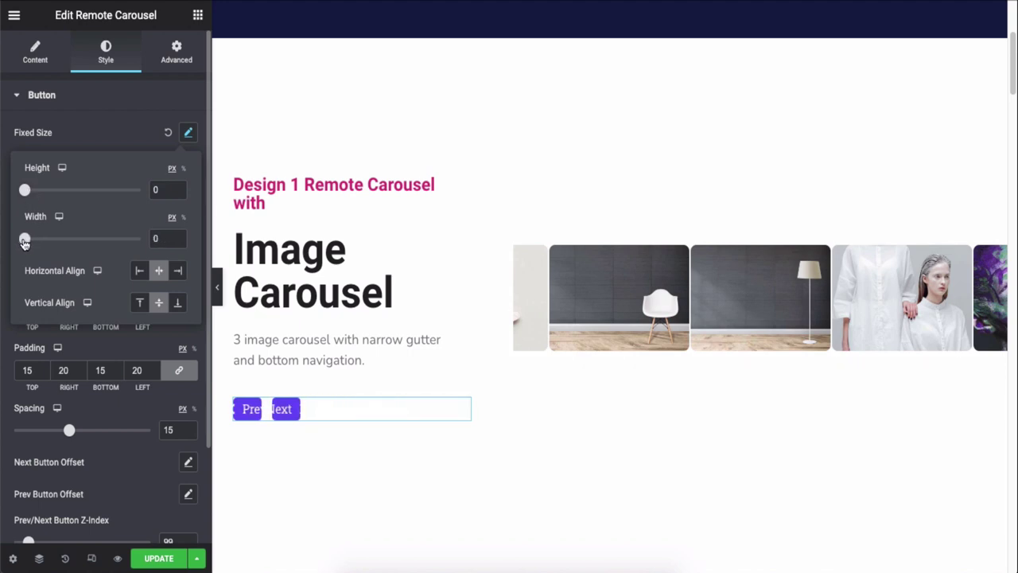
{"action": "left_click", "coordinate": [139, 271]}
{"action": "left_click", "coordinate": [177, 272]}
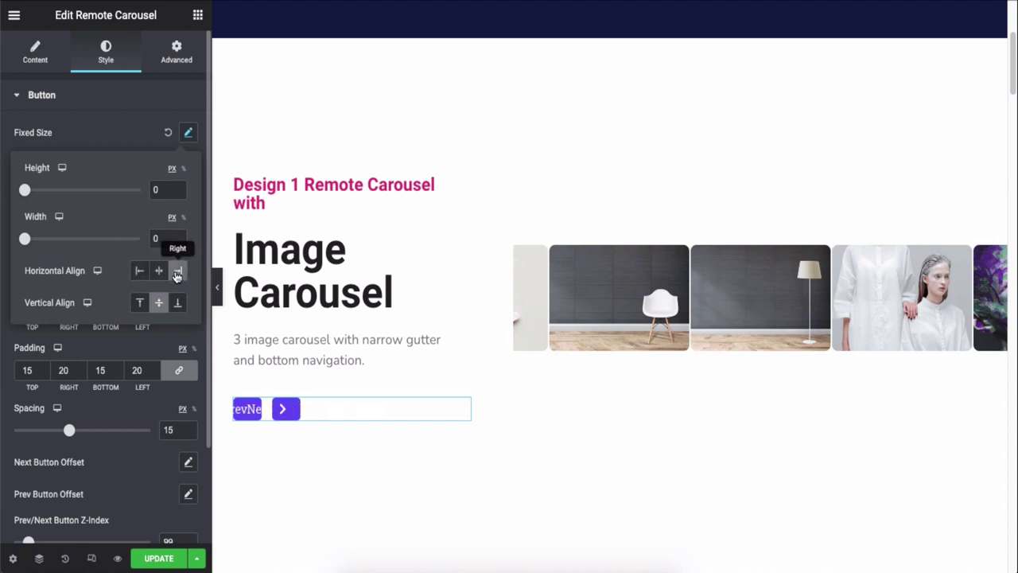
{"action": "left_click", "coordinate": [141, 304]}
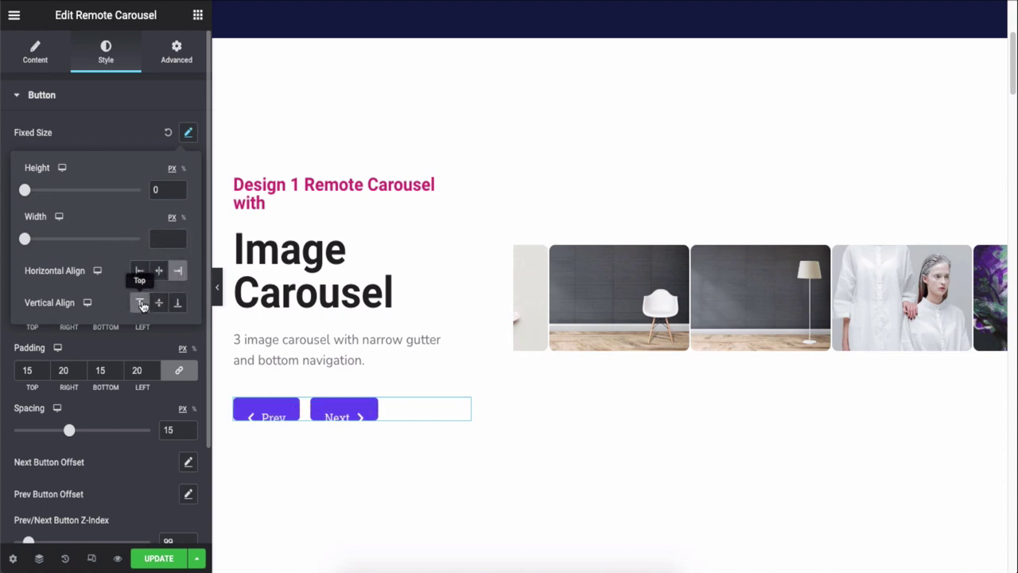
{"action": "left_click", "coordinate": [158, 303]}
{"action": "left_click", "coordinate": [139, 272]}
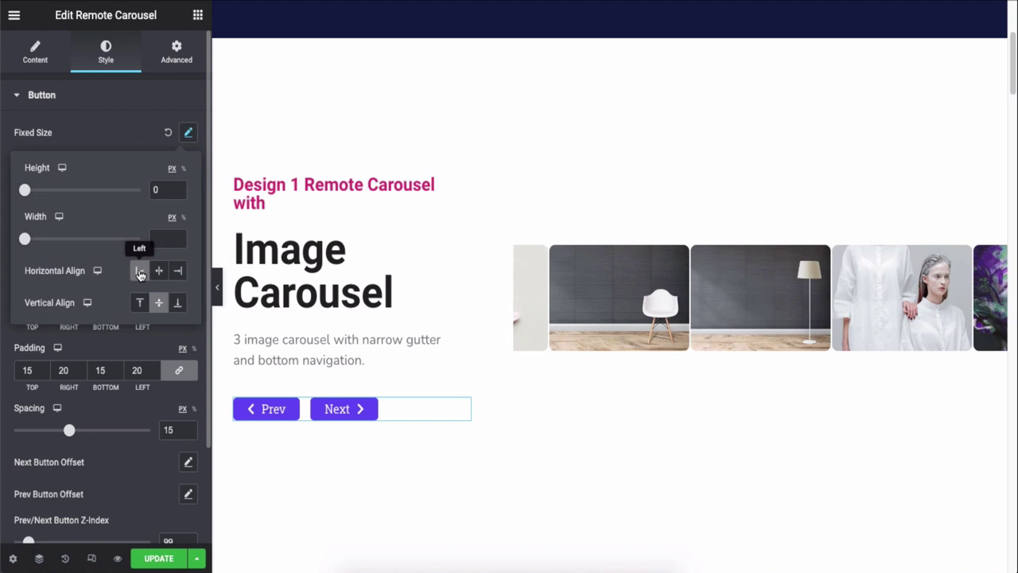
{"action": "left_click", "coordinate": [125, 136]}
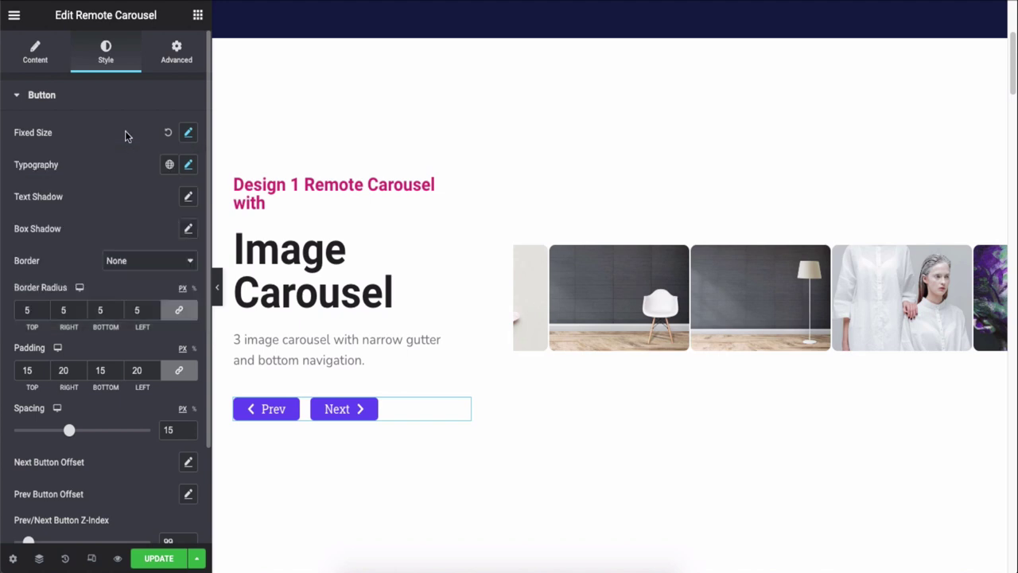
Look through the button typography options and reset the fixed size to its default.
{"action": "left_click", "coordinate": [189, 165]}
{"action": "scroll", "coordinate": [142, 297], "scroll_direction": "down", "scroll_amount": 3}
{"action": "scroll", "coordinate": [141, 318], "scroll_direction": "up", "scroll_amount": 3}
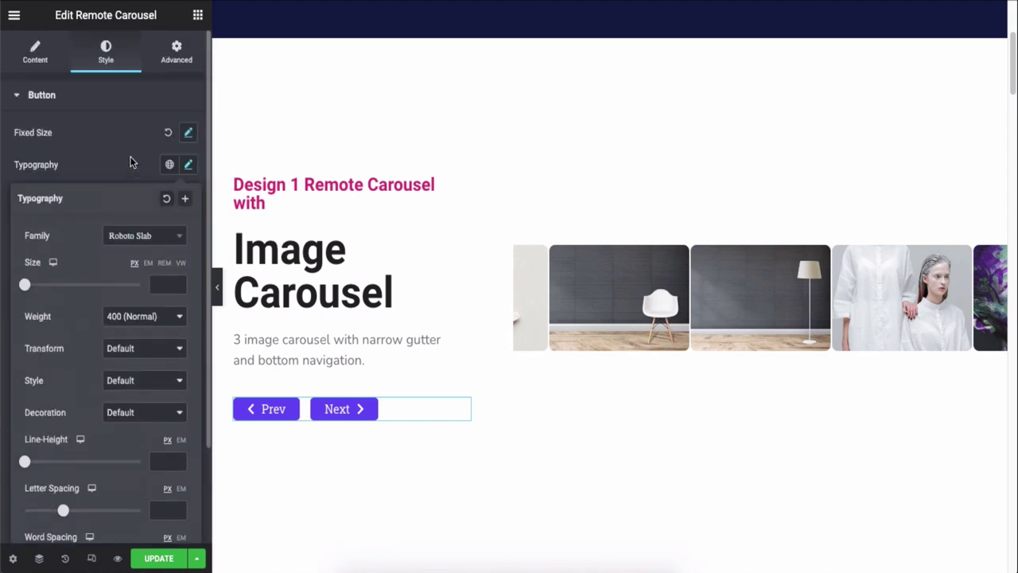
{"action": "left_click", "coordinate": [133, 163]}
{"action": "left_click", "coordinate": [168, 135]}
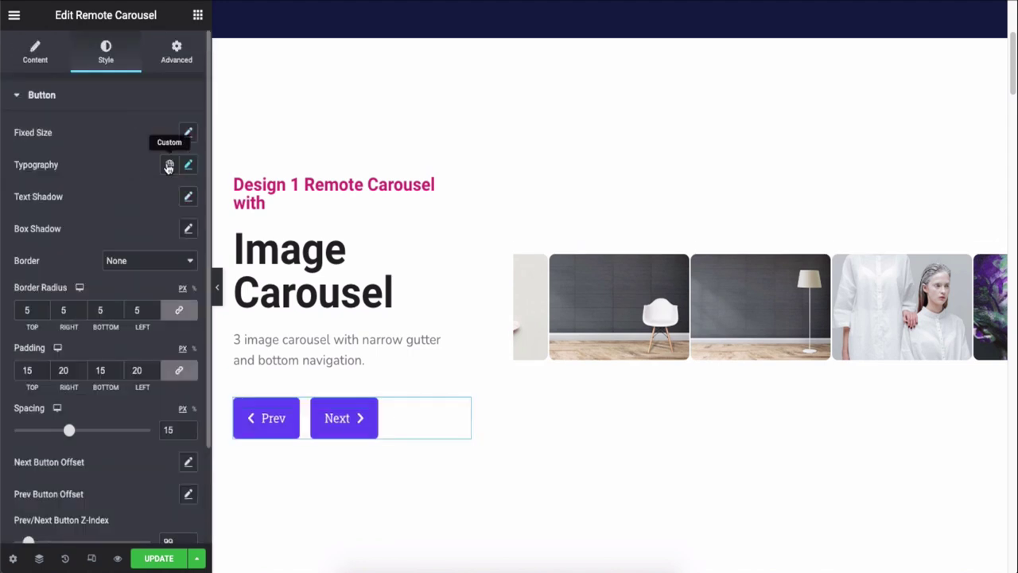
Try a text shadow on the buttons with blur 10 and horizontal offset -4, and reset it.
{"action": "left_click", "coordinate": [189, 198]}
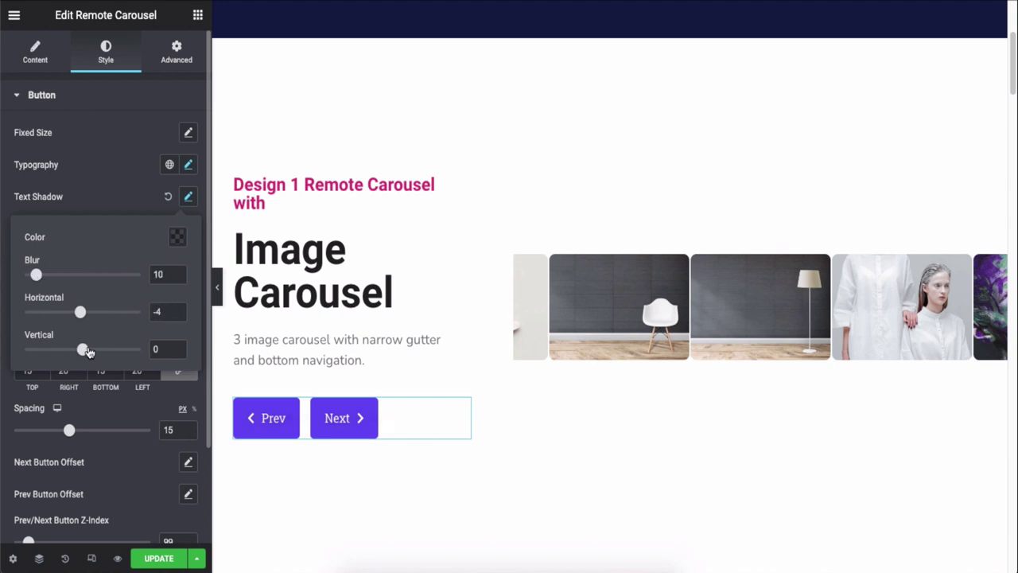
{"action": "left_click_drag", "start_coordinate": [89, 353], "coordinate": [89, 353]}
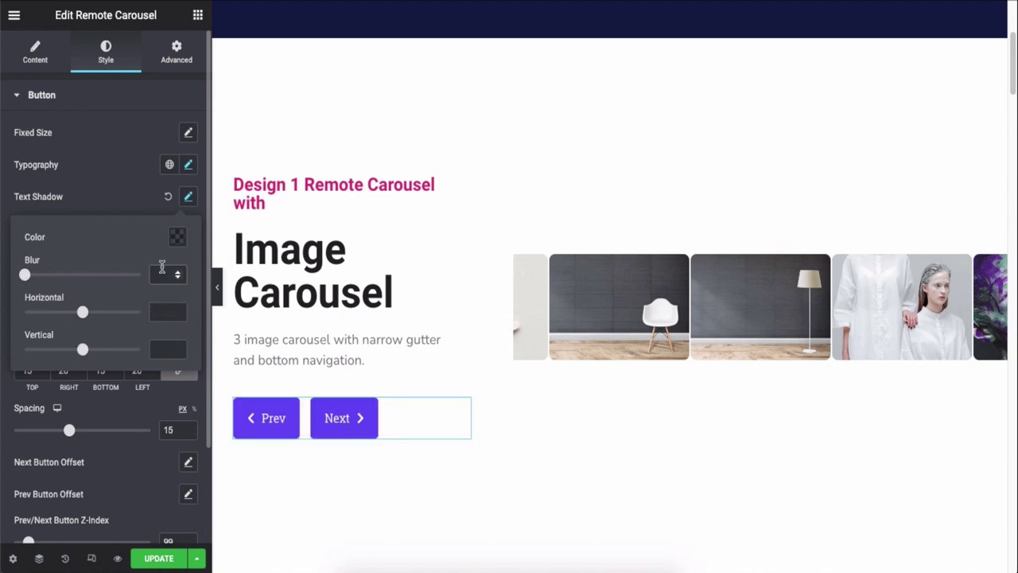
{"action": "left_click", "coordinate": [168, 196]}
Try a box shadow on the buttons with the Outline position and blur 10, and reset it.
{"action": "left_click", "coordinate": [188, 229]}
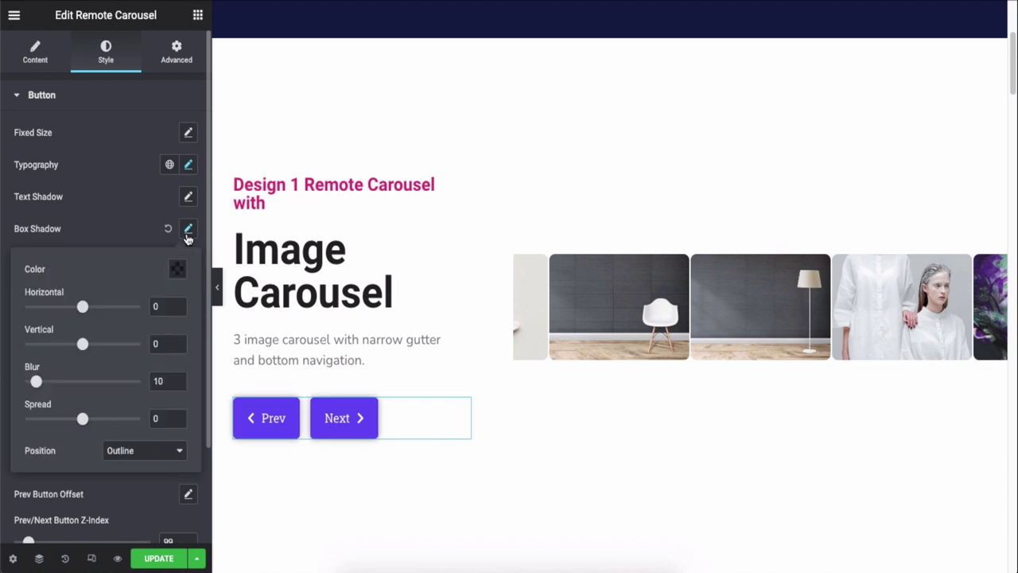
{"action": "left_click", "coordinate": [131, 450]}
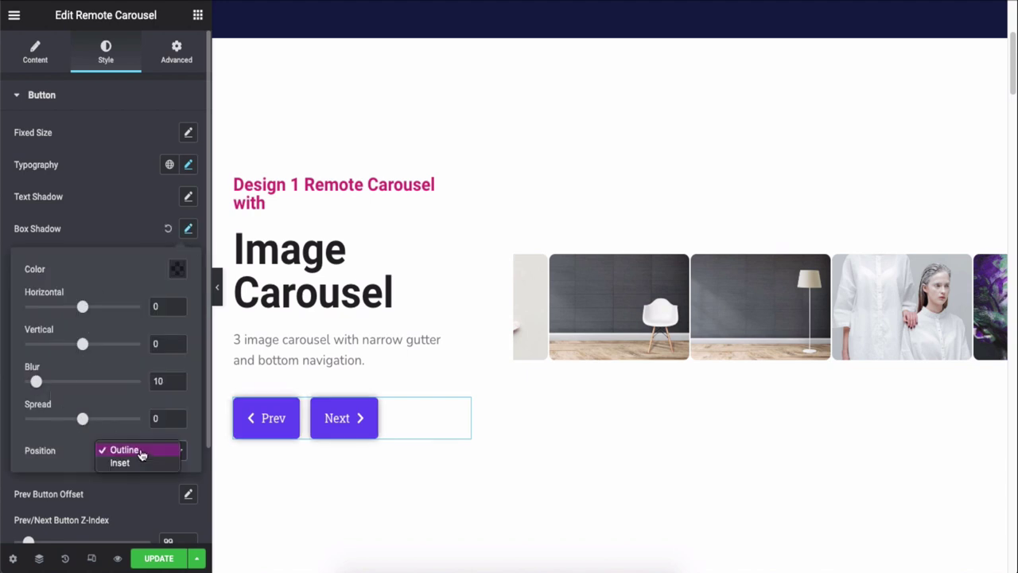
{"action": "left_click", "coordinate": [143, 450]}
{"action": "left_click", "coordinate": [168, 228]}
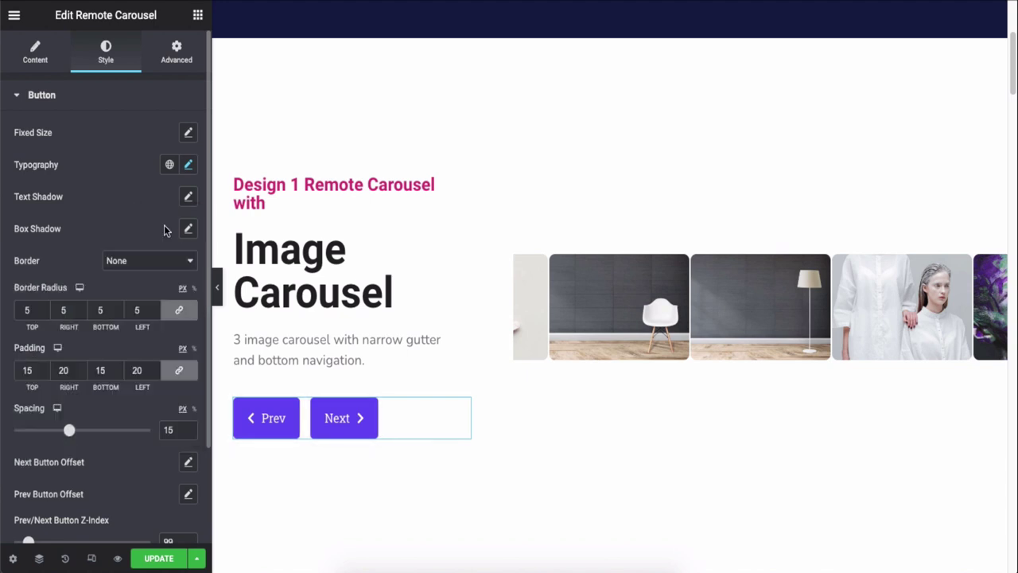
Try border styles such as Dotted on the buttons and return the border to None.
{"action": "left_click", "coordinate": [151, 261]}
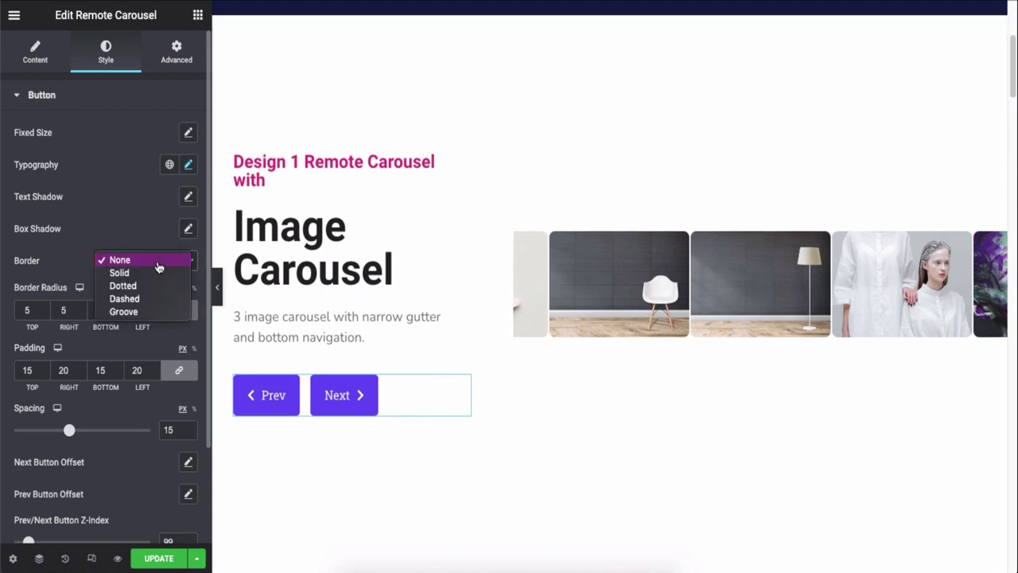
{"action": "left_click", "coordinate": [156, 263]}
{"action": "left_click", "coordinate": [156, 267]}
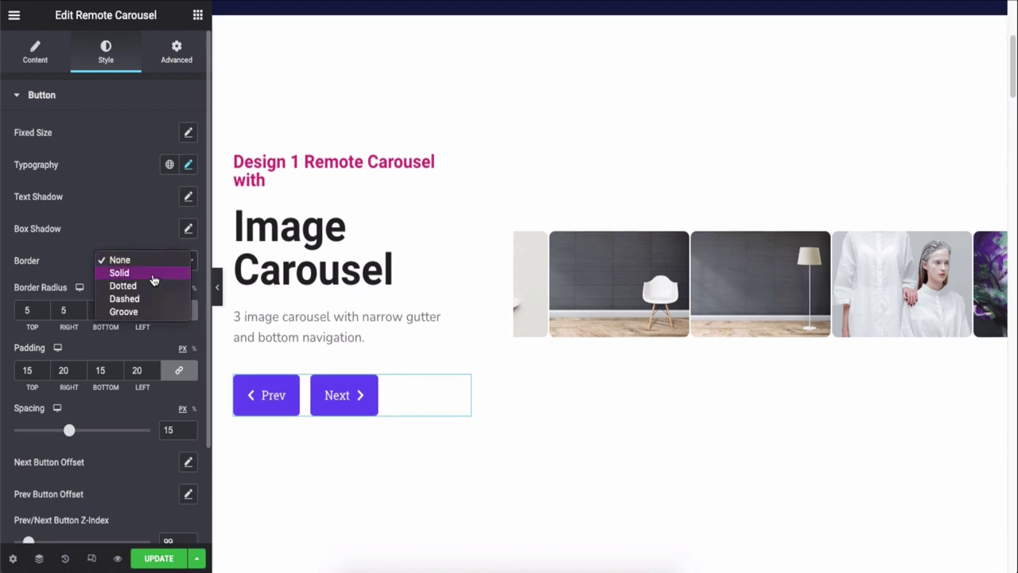
{"action": "left_click", "coordinate": [152, 270]}
{"action": "left_click", "coordinate": [152, 268]}
{"action": "left_click", "coordinate": [152, 270]}
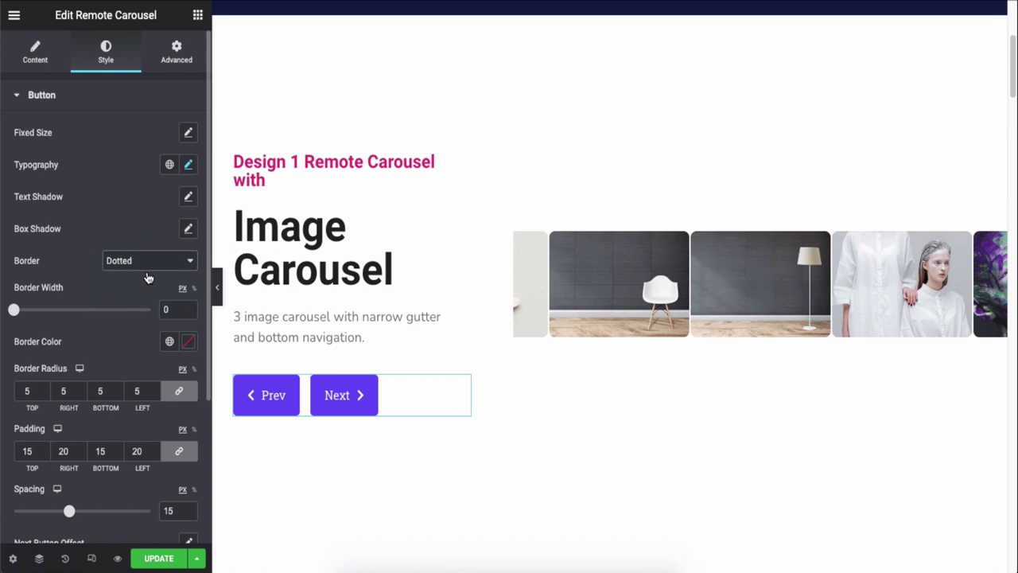
{"action": "left_click", "coordinate": [147, 265]}
{"action": "left_click", "coordinate": [144, 262]}
{"action": "left_click", "coordinate": [144, 264]}
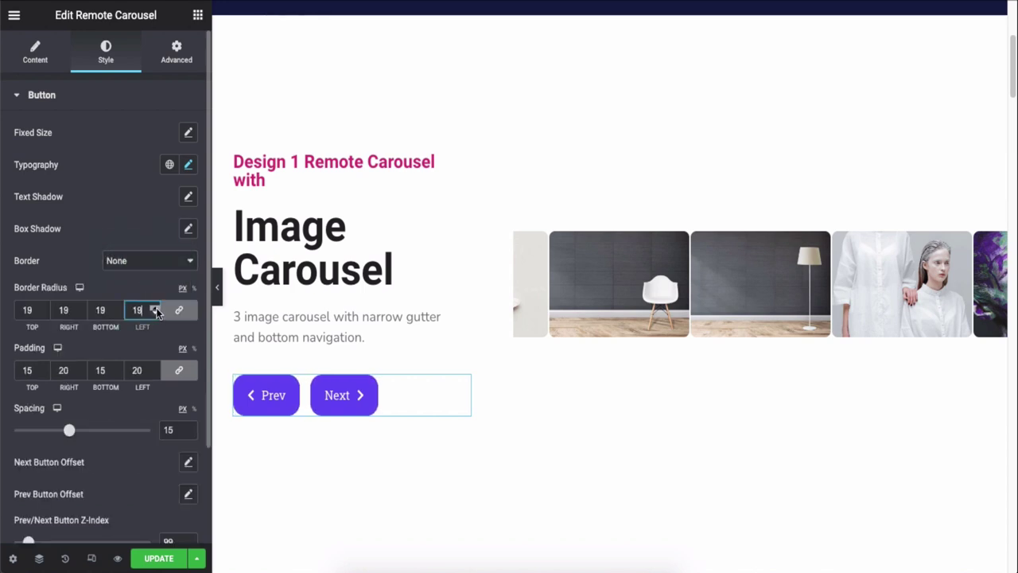
Set the button border radius to 5 px on all sides.
{"action": "key", "text": "BackSpace"}
{"action": "key", "text": "BackSpace"}
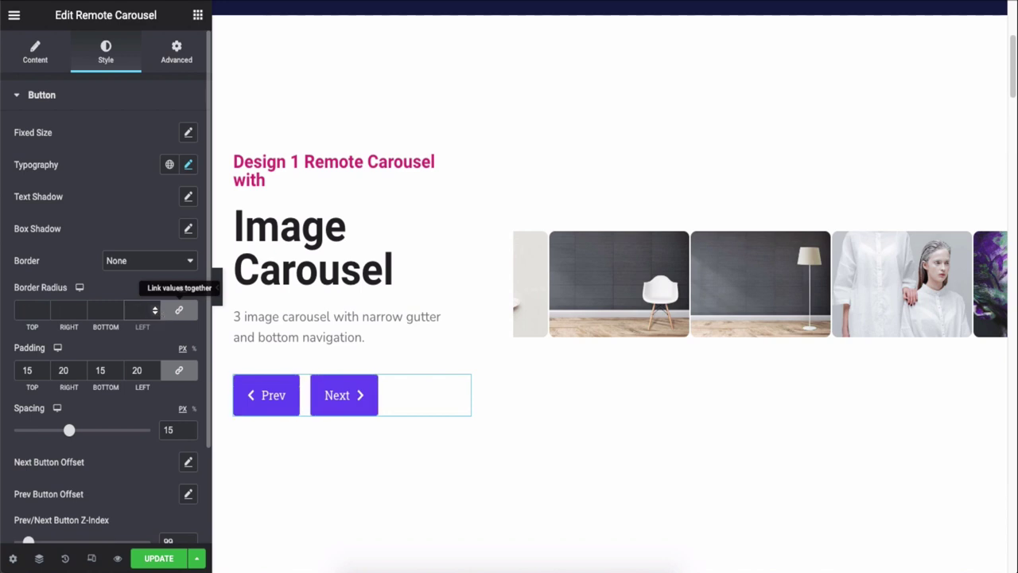
{"action": "type", "text": "5"}
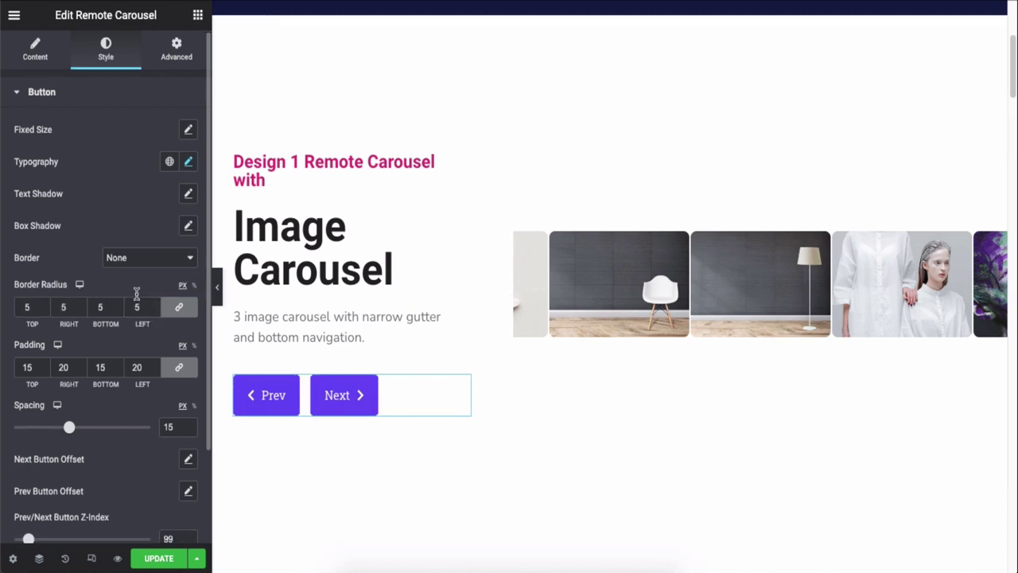
Set the spacing between the Prev and Next buttons to 15 px.
{"action": "scroll", "coordinate": [144, 340], "scroll_direction": "down", "scroll_amount": 1}
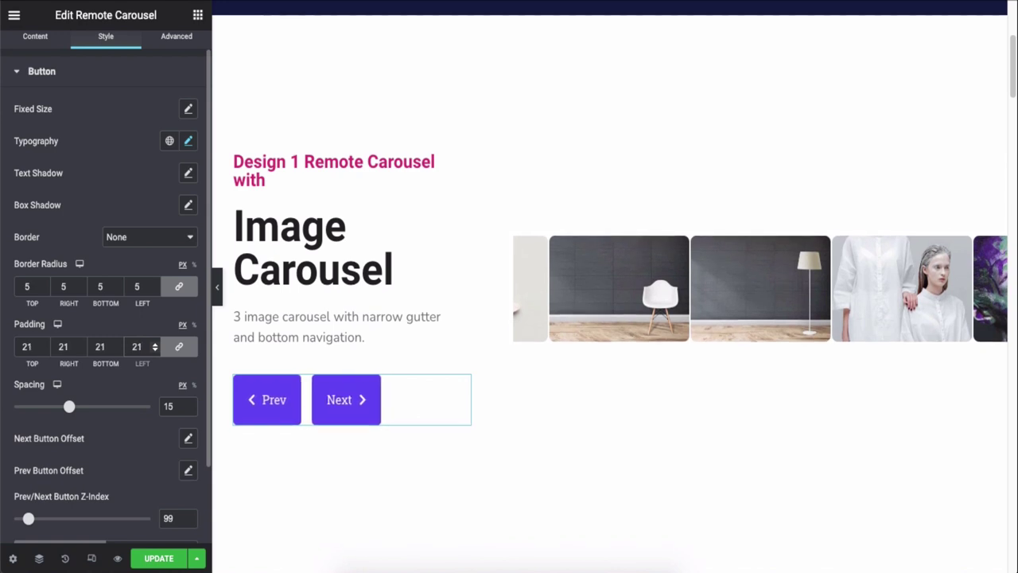
{"action": "scroll", "coordinate": [145, 358], "scroll_direction": "up", "scroll_amount": 1}
{"action": "scroll", "coordinate": [147, 367], "scroll_direction": "down", "scroll_amount": 3}
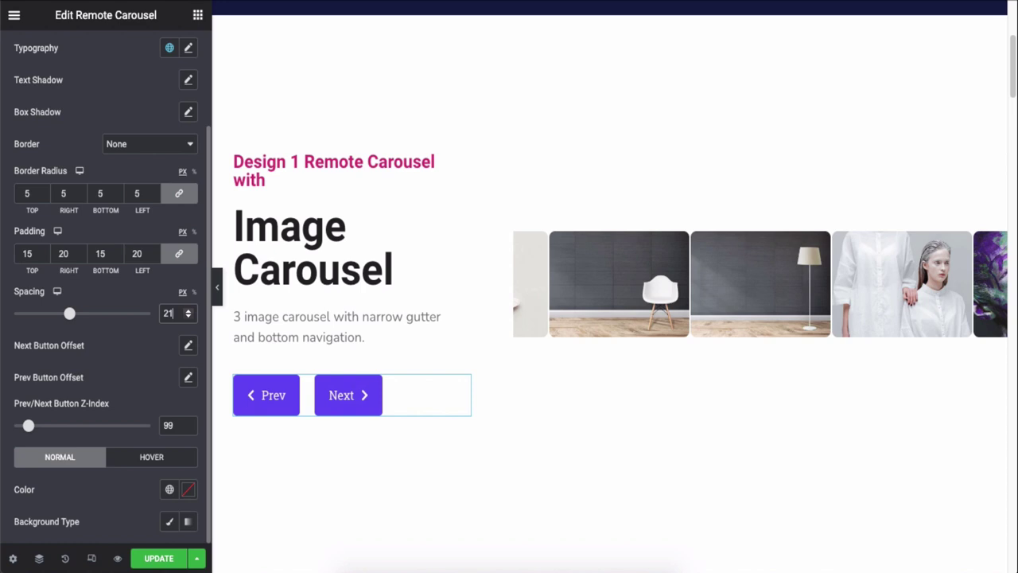
{"action": "type", "text": "15"}
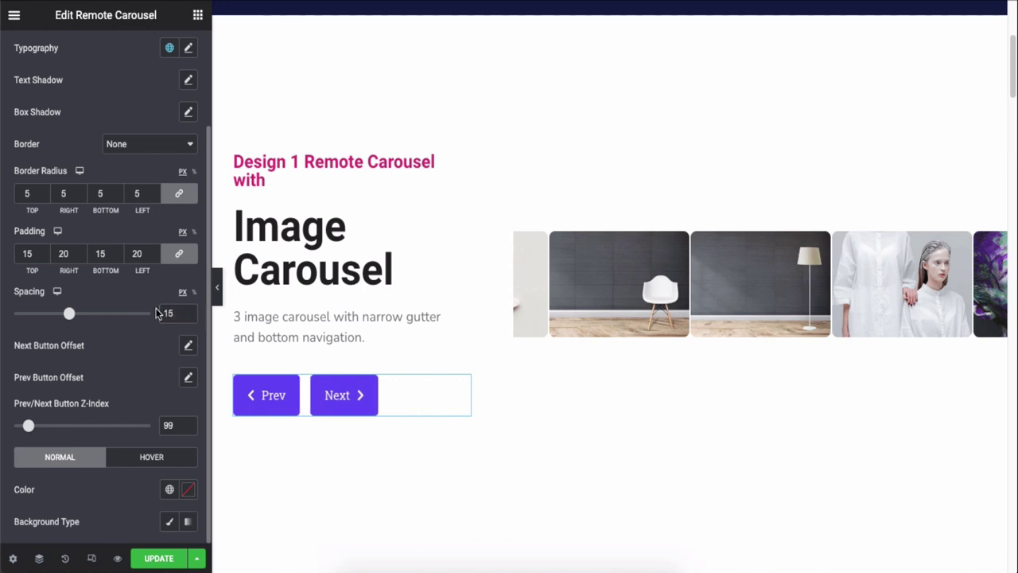
Try offsetting the Next button by 20 px and the Prev button horizontally by 142 px, and reset both offsets.
{"action": "left_click", "coordinate": [188, 347]}
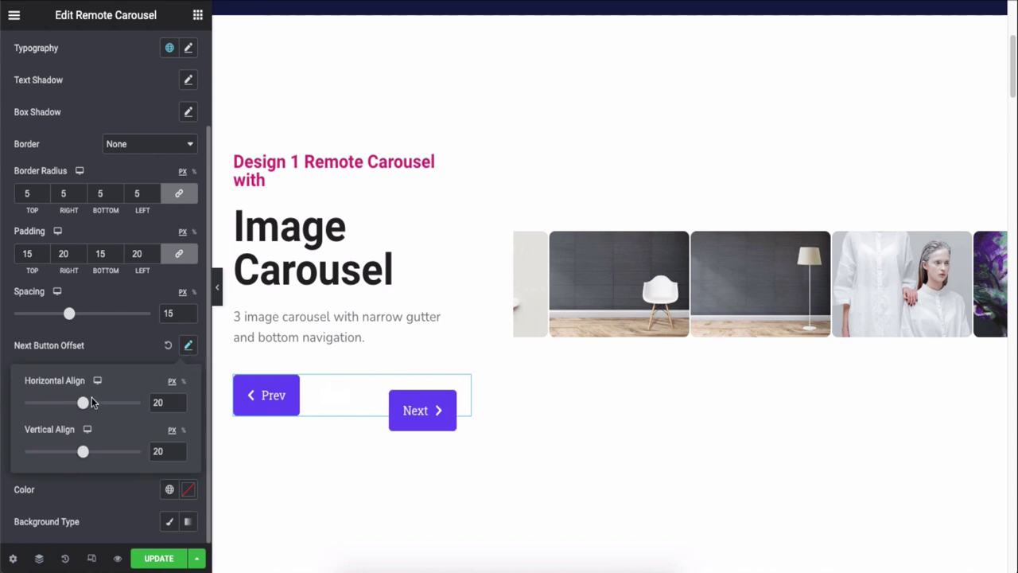
{"action": "left_click", "coordinate": [163, 343]}
{"action": "left_click", "coordinate": [188, 378]}
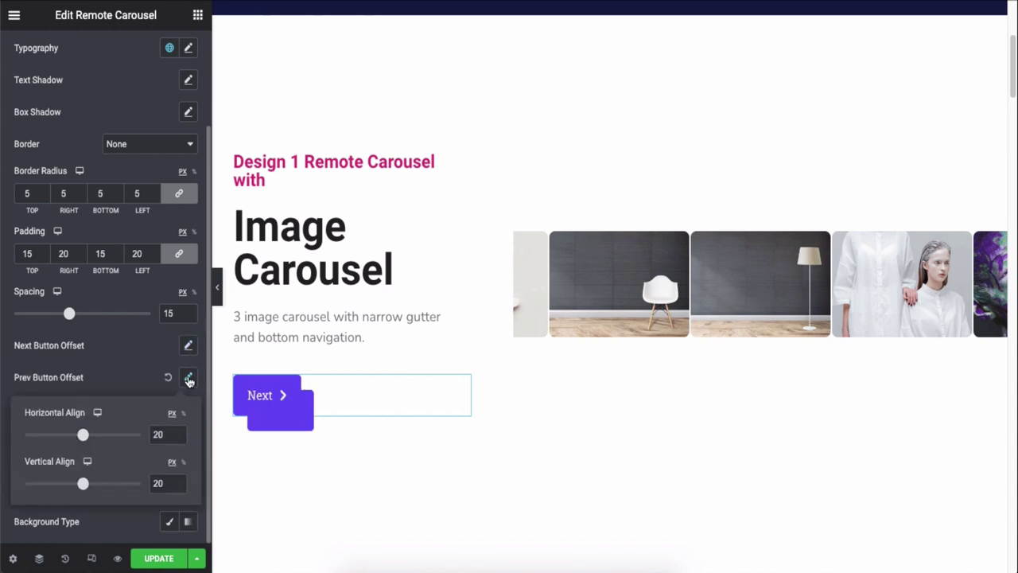
{"action": "mouse_move", "coordinate": [83, 434]}
{"action": "left_mouse_down"}
{"action": "mouse_move", "coordinate": [95, 434]}
{"action": "mouse_move", "coordinate": [86, 434]}
{"action": "left_mouse_up"}
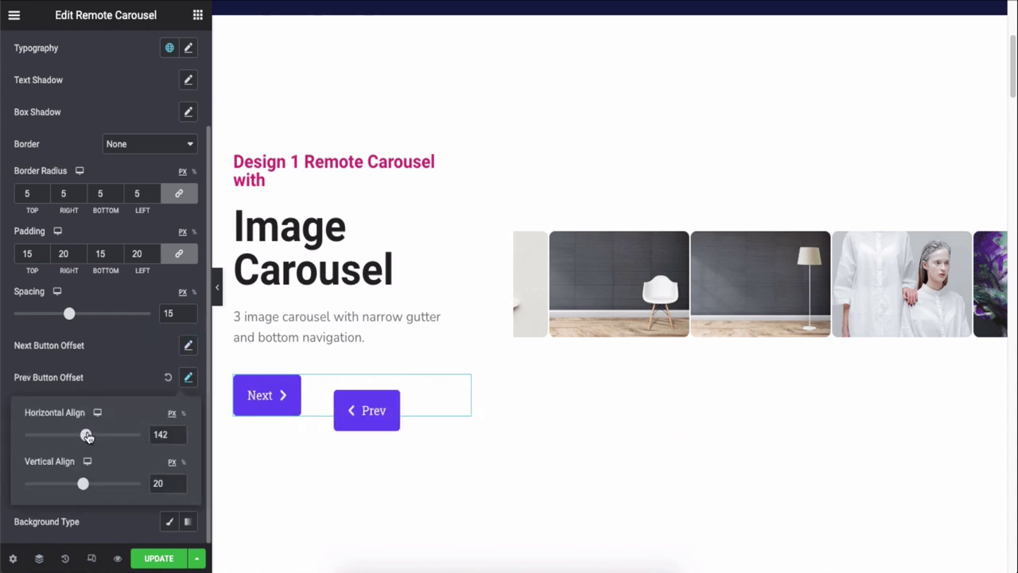
{"action": "left_click_drag", "start_coordinate": [83, 483], "coordinate": [83, 485]}
{"action": "left_click", "coordinate": [167, 377]}
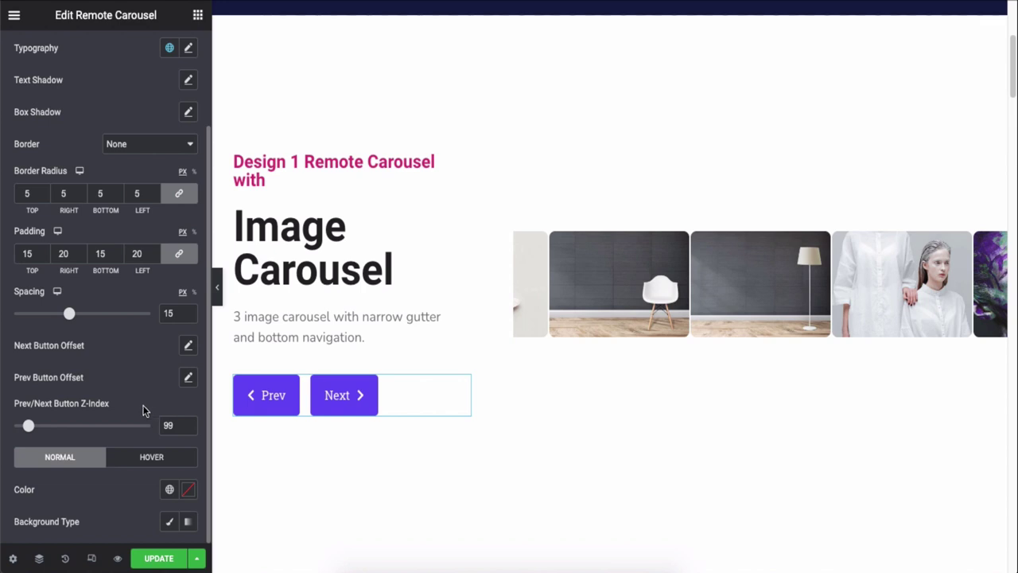
Set the normal-state text color of the buttons to a very pale pink.
{"action": "left_click", "coordinate": [148, 460]}
{"action": "left_click", "coordinate": [86, 457]}
{"action": "left_click", "coordinate": [188, 489]}
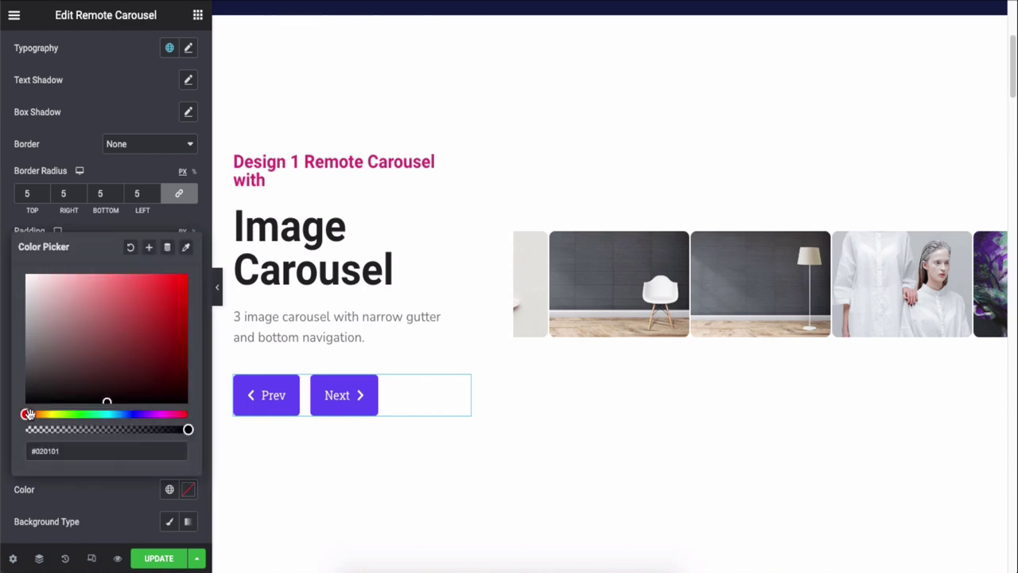
{"action": "left_click_drag", "start_coordinate": [30, 415], "coordinate": [29, 414]}
{"action": "left_click", "coordinate": [36, 278]}
{"action": "left_click", "coordinate": [123, 487]}
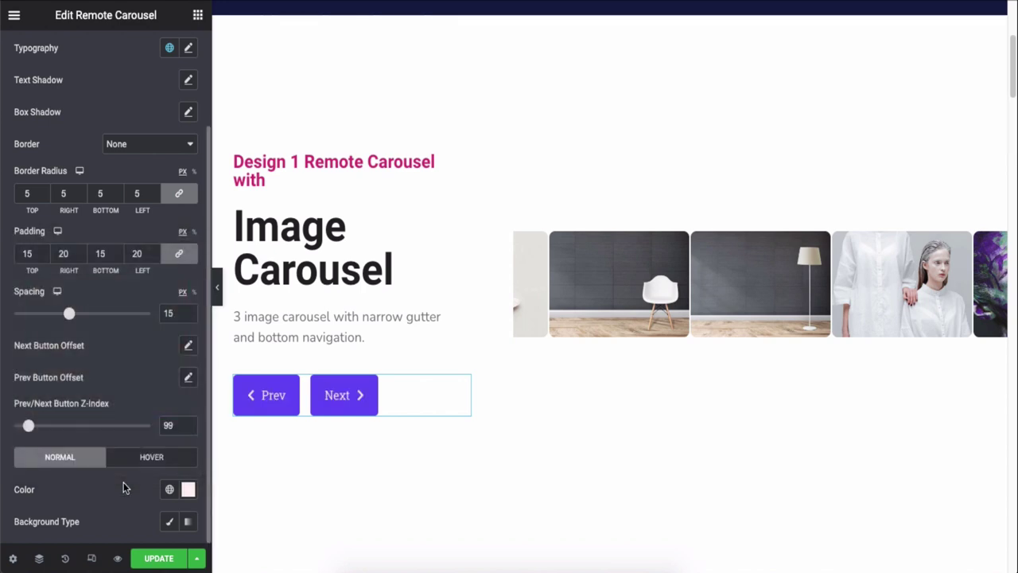
Give the buttons a classic background in orange for the normal state.
{"action": "left_click", "coordinate": [171, 523]}
{"action": "scroll", "coordinate": [171, 524], "scroll_direction": "down", "scroll_amount": 1}
{"action": "left_click", "coordinate": [189, 521]}
{"action": "mouse_move", "coordinate": [27, 446]}
{"action": "left_mouse_down"}
{"action": "mouse_move", "coordinate": [44, 446]}
{"action": "mouse_move", "coordinate": [32, 446]}
{"action": "left_mouse_up"}
{"action": "left_click", "coordinate": [126, 340]}
{"action": "left_click", "coordinate": [130, 307]}
{"action": "left_click", "coordinate": [127, 517]}
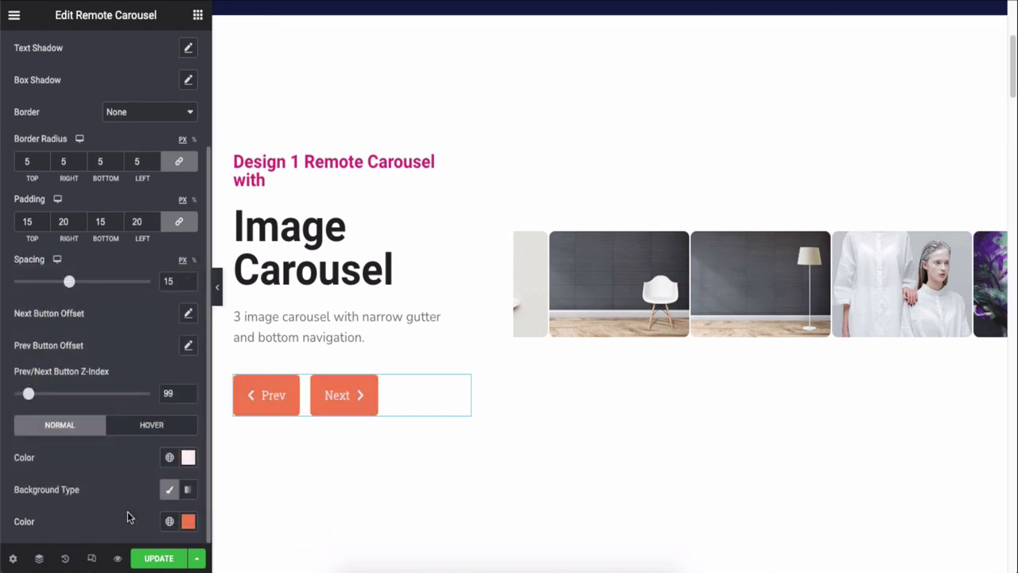
Check the hover-state text color of the Prev and Next buttons.
{"action": "left_click", "coordinate": [137, 425]}
{"action": "left_click", "coordinate": [188, 457]}
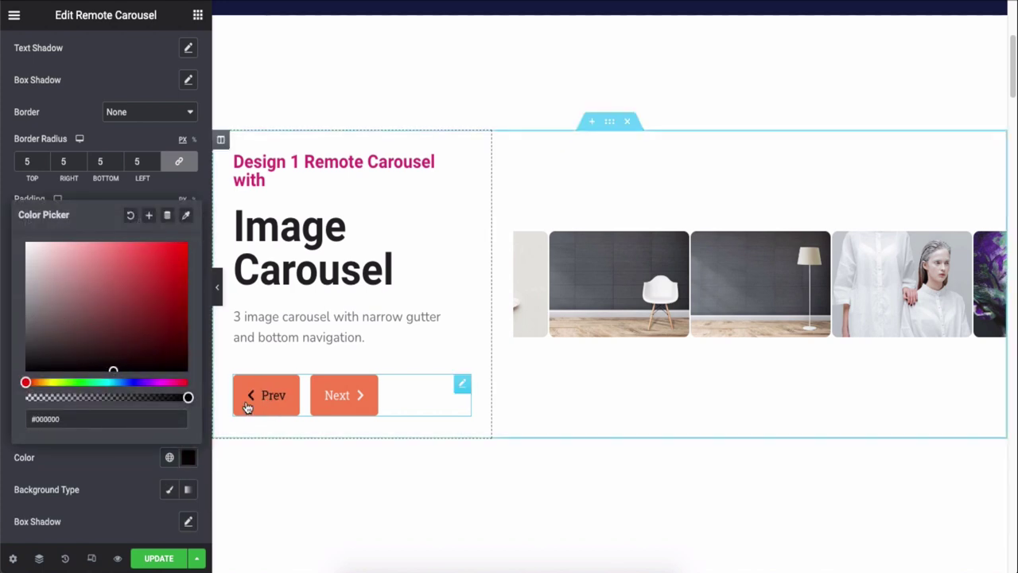
{"action": "left_click", "coordinate": [100, 457]}
{"action": "scroll", "coordinate": [100, 454], "scroll_direction": "down", "scroll_amount": 1}
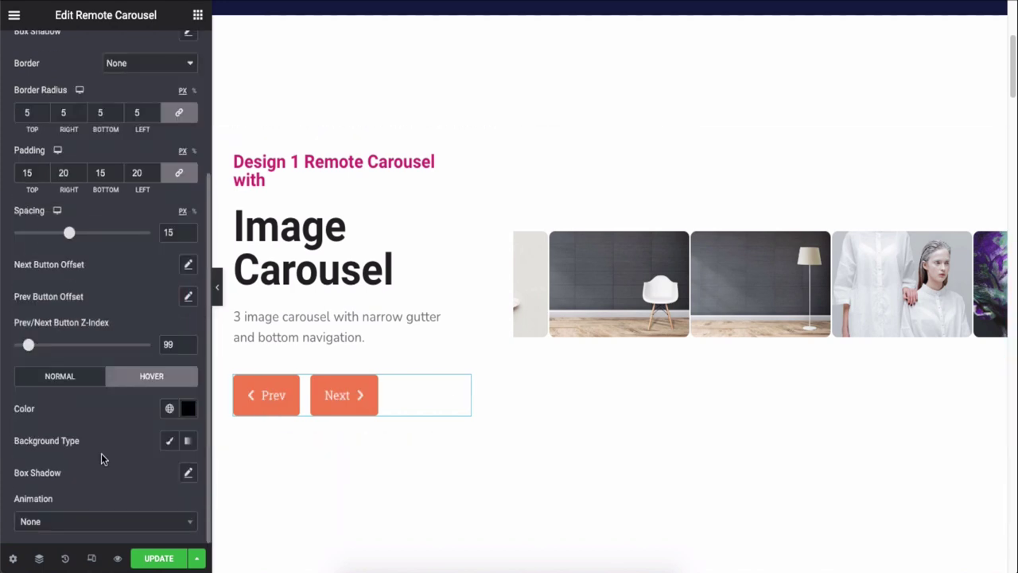
Try the Shrink and Pulse hover animations on the Prev and Next buttons.
{"action": "left_click", "coordinate": [97, 522]}
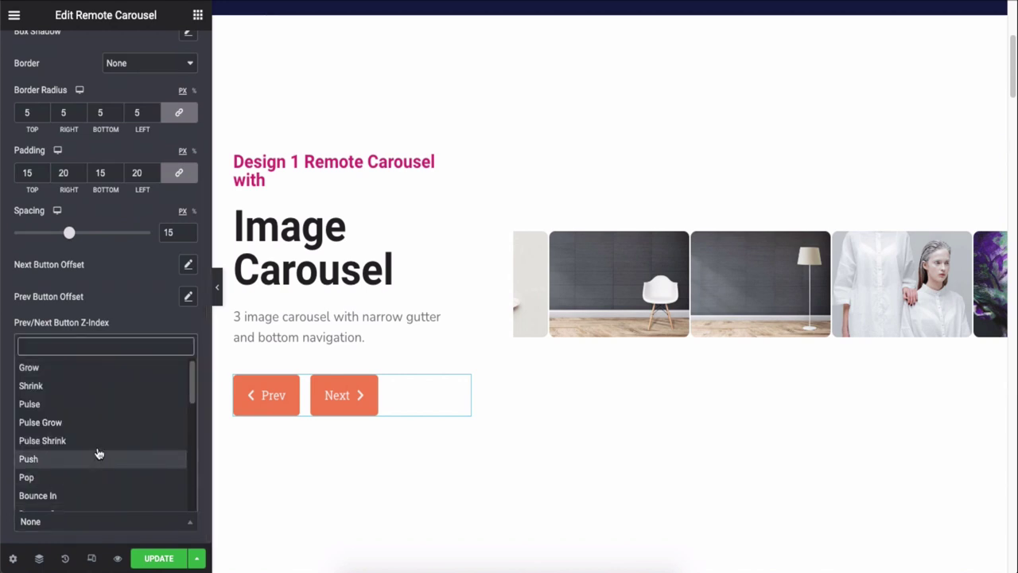
{"action": "scroll", "coordinate": [88, 429], "scroll_direction": "down", "scroll_amount": 1}
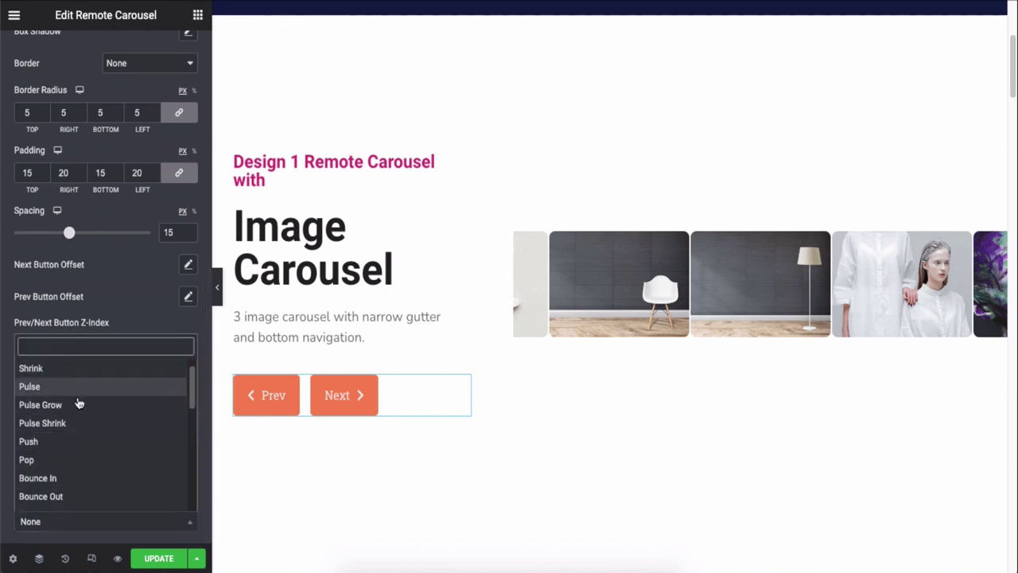
{"action": "scroll", "coordinate": [80, 412], "scroll_direction": "up", "scroll_amount": 1}
{"action": "left_click", "coordinate": [75, 386]}
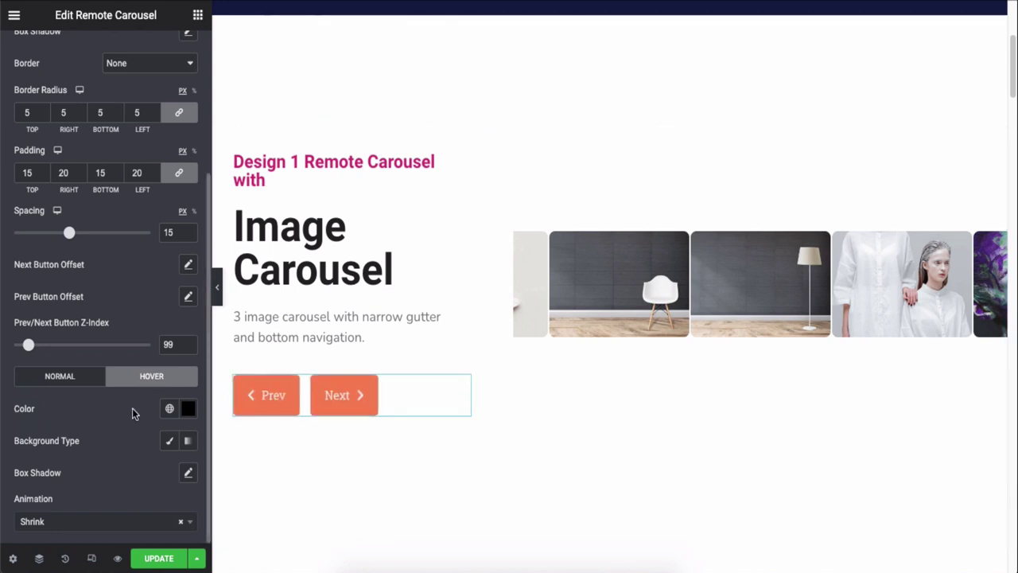
{"action": "left_click", "coordinate": [74, 525]}
{"action": "left_click", "coordinate": [55, 408]}
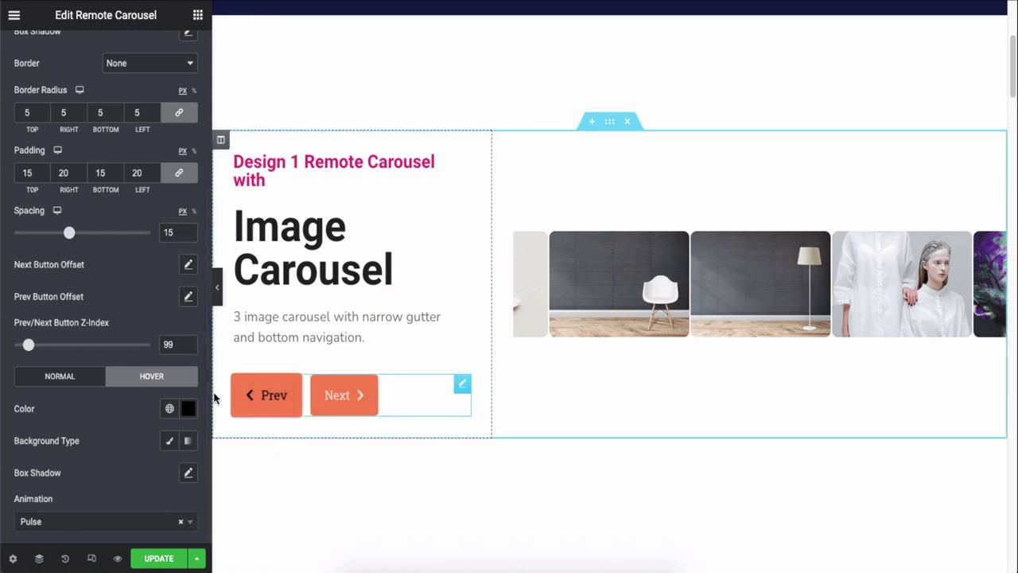
Set the hover animation of the Prev and Next buttons to Grow and update the page.
{"action": "left_click", "coordinate": [71, 523]}
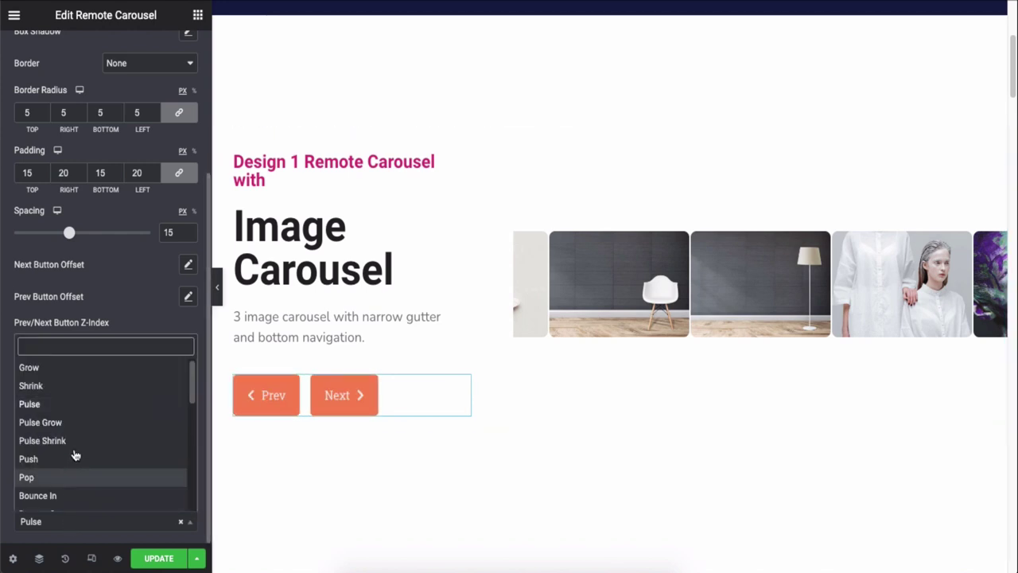
{"action": "left_click", "coordinate": [70, 368]}
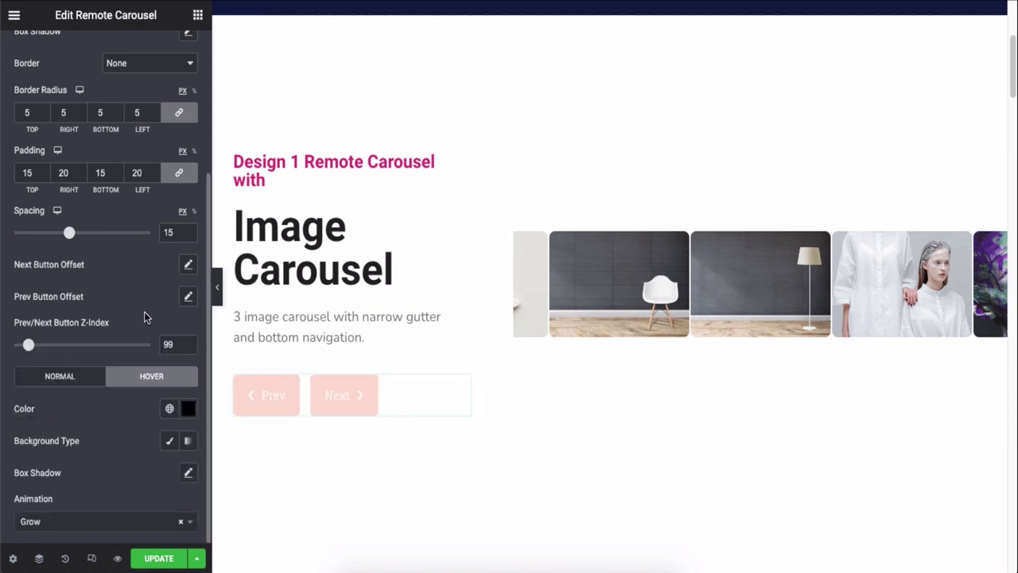
{"action": "scroll", "coordinate": [144, 302], "scroll_direction": "up", "scroll_amount": 5}
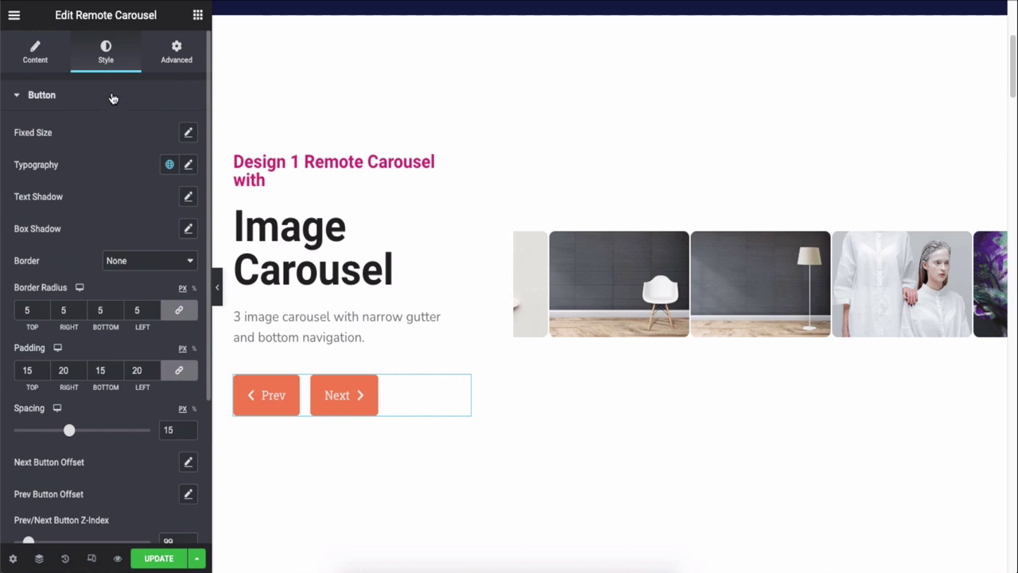
{"action": "left_click", "coordinate": [113, 98]}
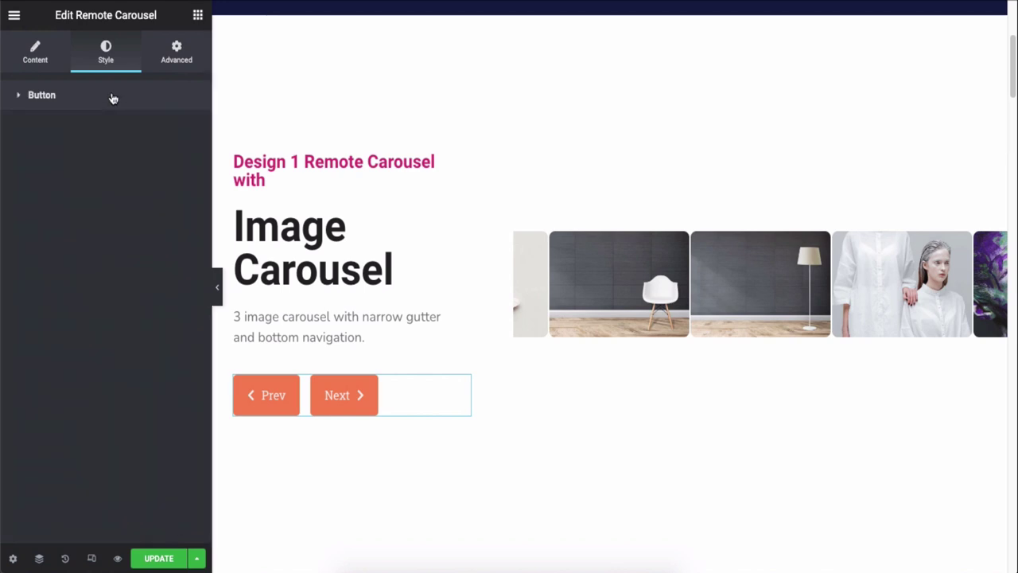
{"action": "left_click", "coordinate": [153, 556]}
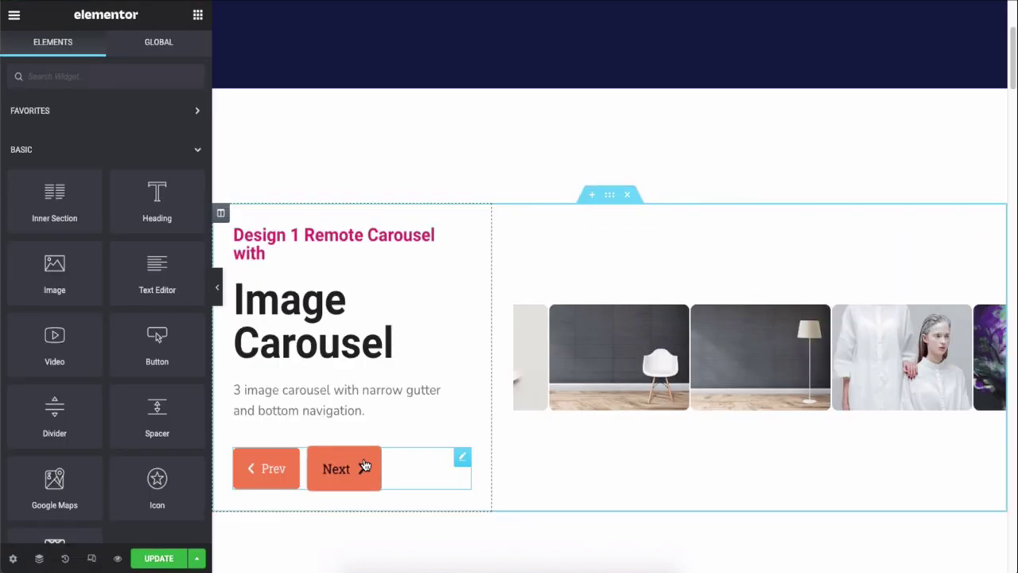
Test moving the Image Carousel with the remote Next and Prev buttons, including with the editing panel hidden.
{"action": "left_click", "coordinate": [337, 467]}
{"action": "left_click", "coordinate": [273, 470]}
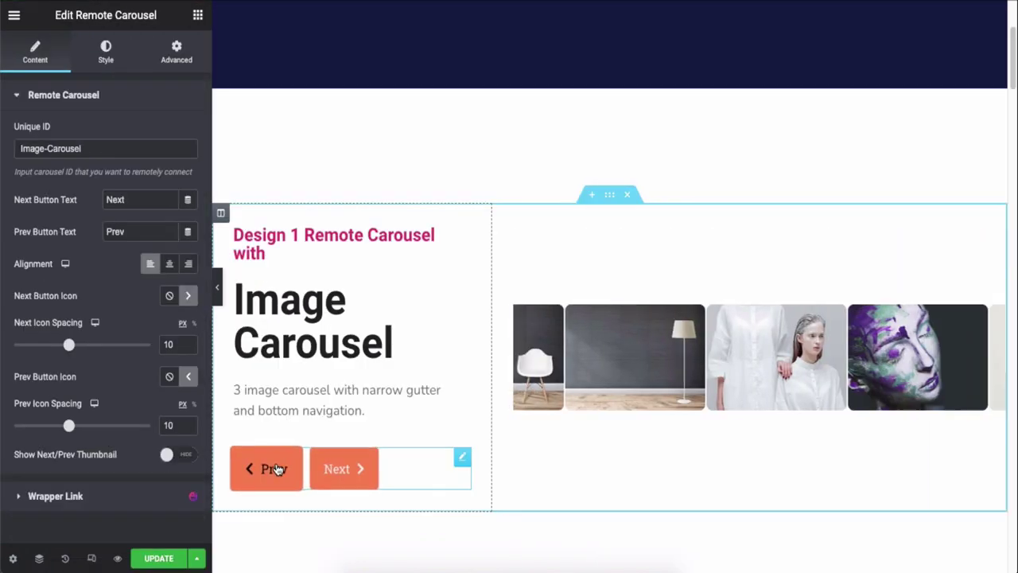
{"action": "left_click", "coordinate": [217, 286]}
{"action": "left_click", "coordinate": [234, 447]}
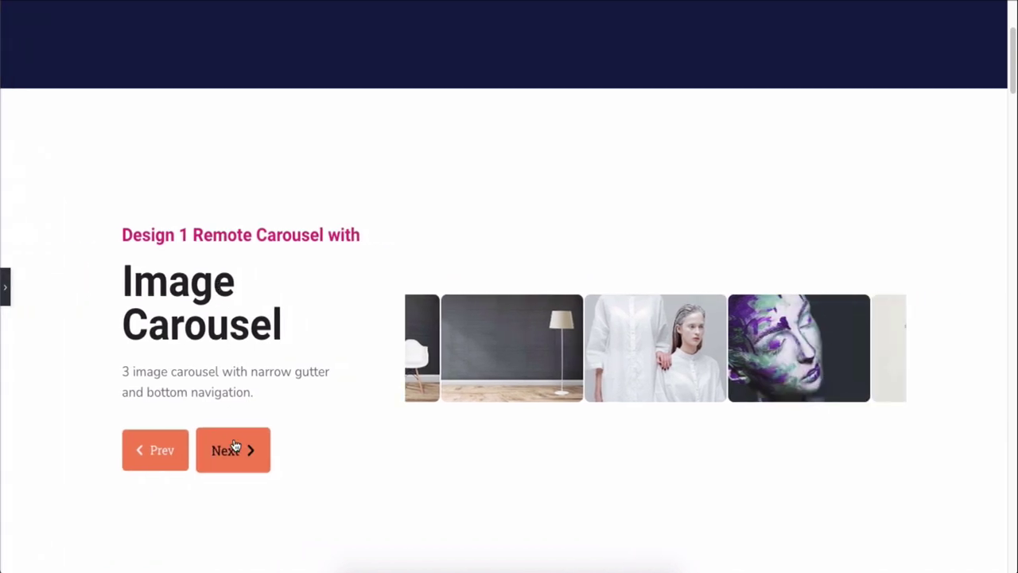
{"action": "left_click", "coordinate": [232, 448]}
{"action": "left_click", "coordinate": [233, 448]}
{"action": "left_click", "coordinate": [160, 447]}
{"action": "left_click", "coordinate": [161, 447]}
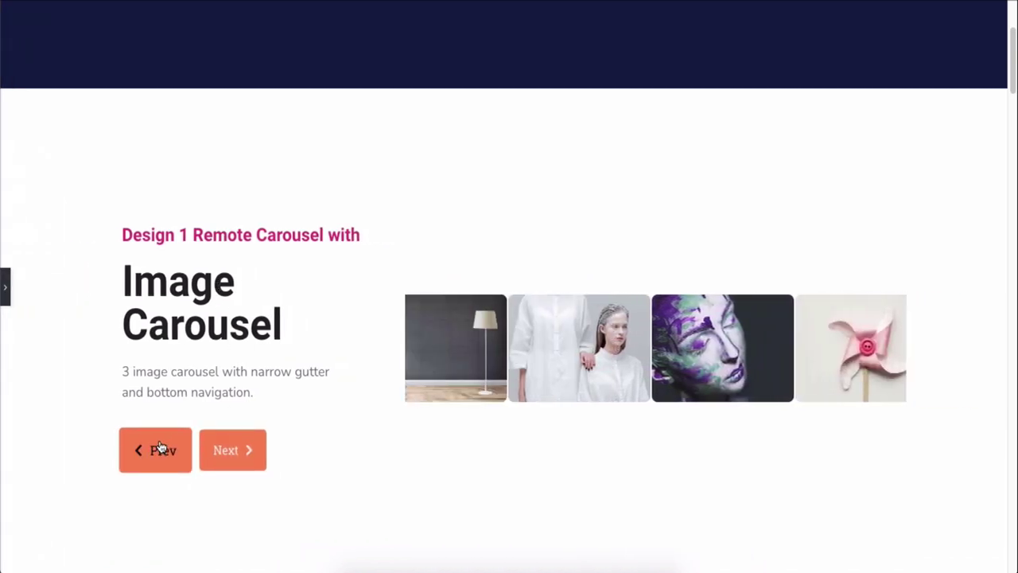
{"action": "left_click", "coordinate": [161, 447]}
{"action": "left_click", "coordinate": [161, 447]}
{"action": "left_click", "coordinate": [161, 448]}
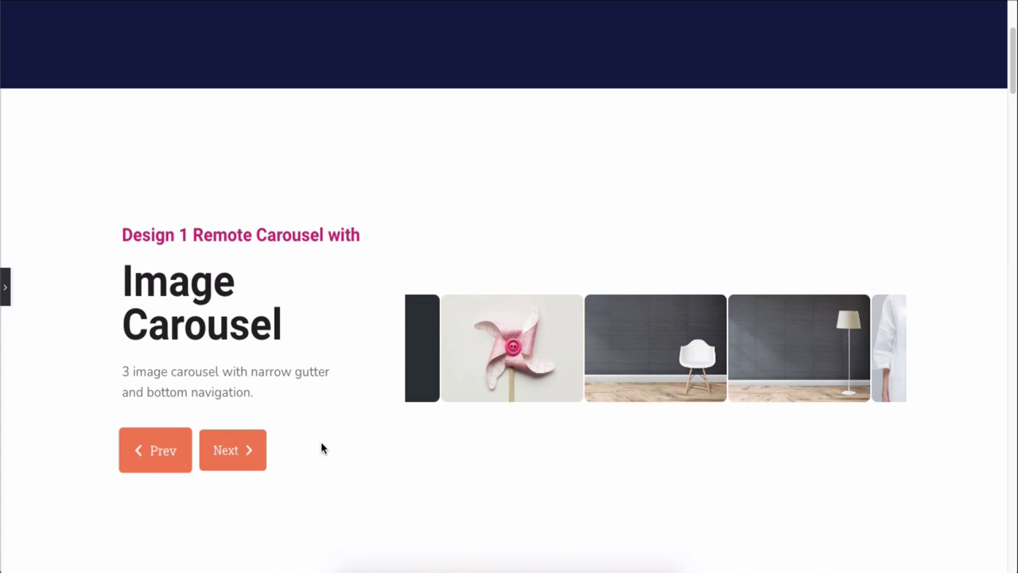
{"action": "key", "text": "ctrl+p"}
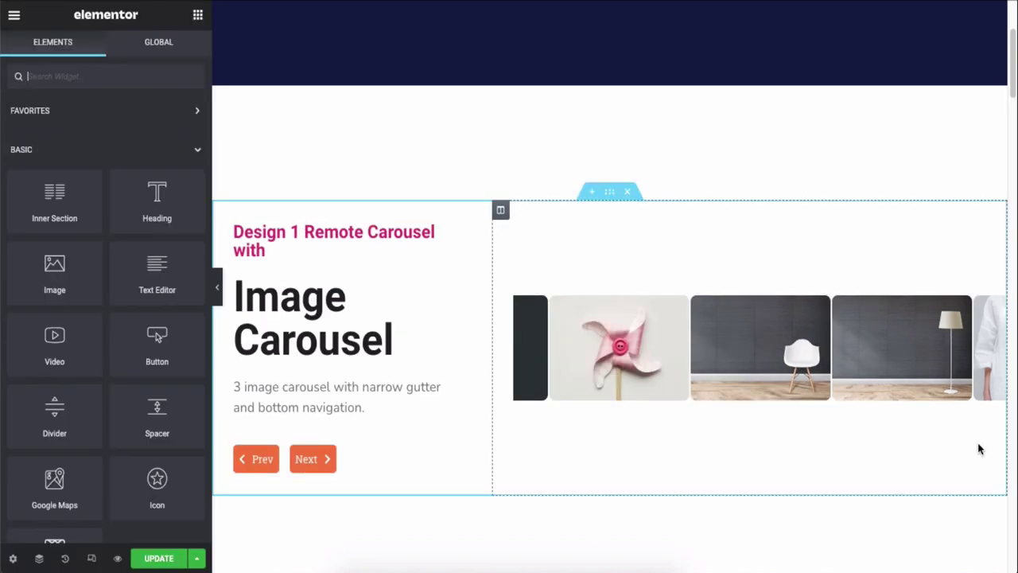
Examine the unique ID of the Design 2 remote buttons and the layout option and unique ID of the Team Carousel.
{"action": "scroll", "coordinate": [979, 450], "scroll_direction": "down", "scroll_amount": 6}
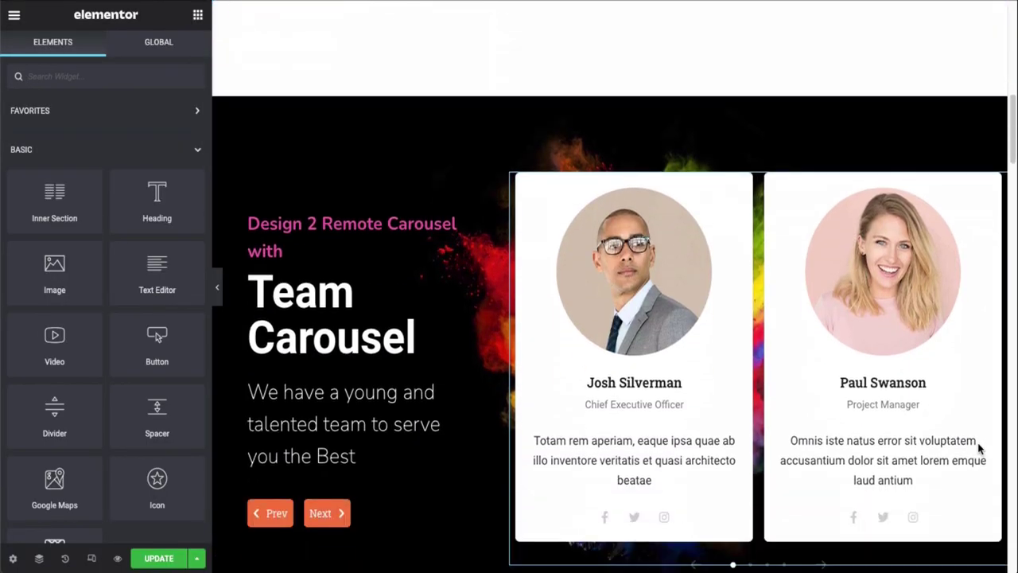
{"action": "left_click", "coordinate": [385, 515]}
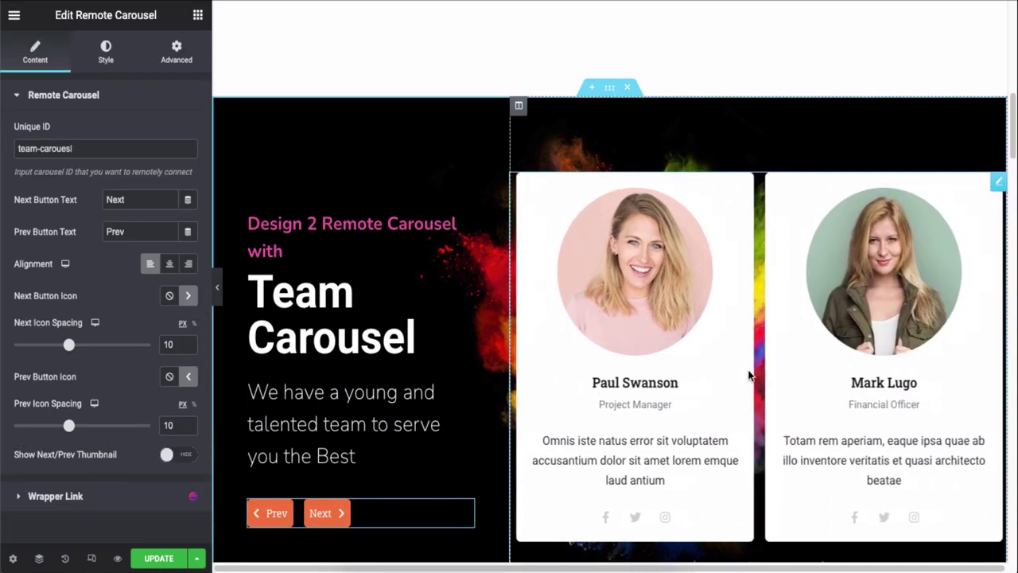
{"action": "left_click", "coordinate": [741, 370]}
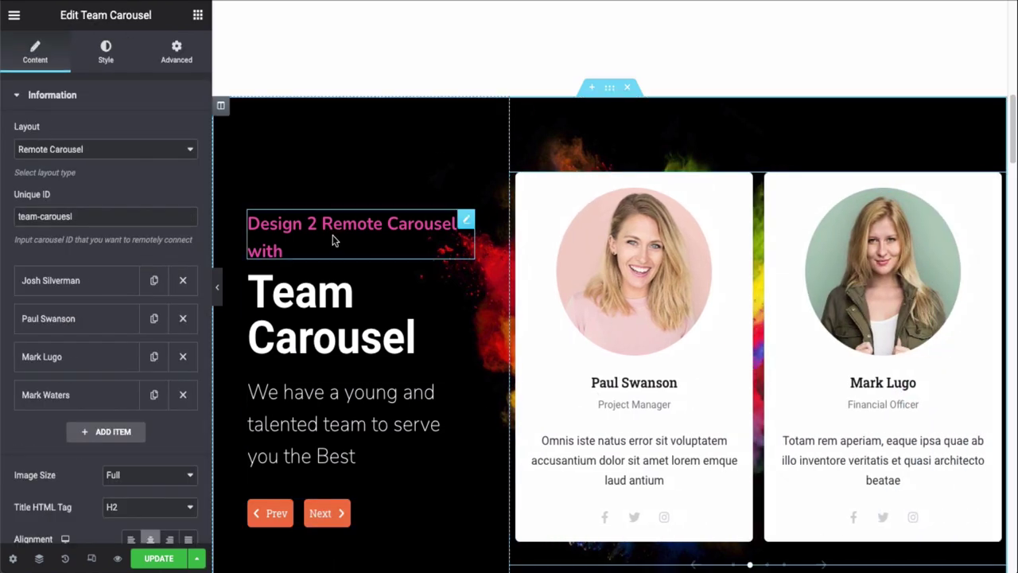
{"action": "left_click", "coordinate": [100, 154]}
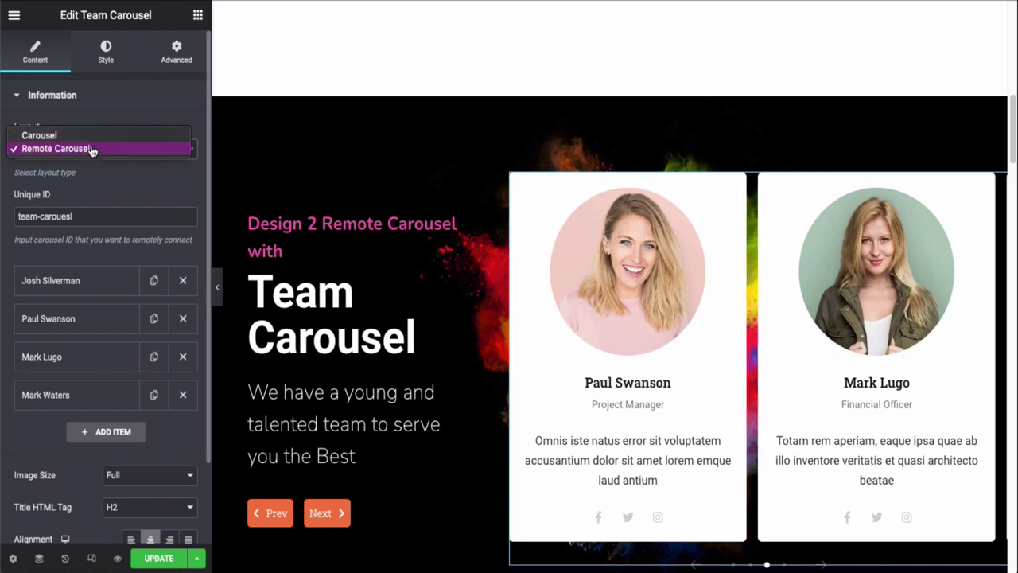
{"action": "left_click", "coordinate": [91, 149]}
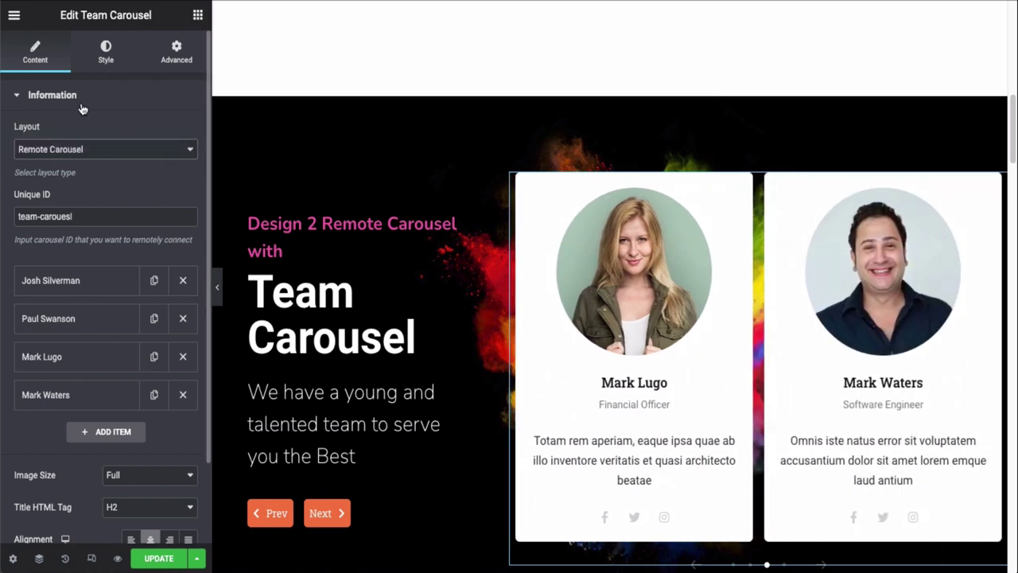
{"action": "left_click", "coordinate": [82, 101]}
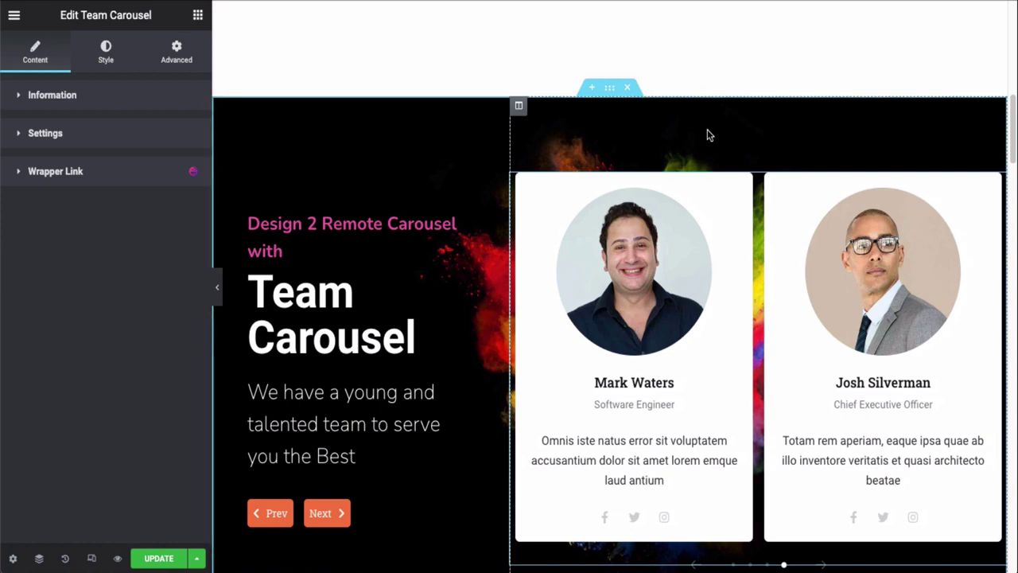
Examine the Design 3 Testimonial Carousel's layout and unique ID, and test it with its own arrow and the remote Next button.
{"action": "scroll", "coordinate": [708, 144], "scroll_direction": "down", "scroll_amount": 6}
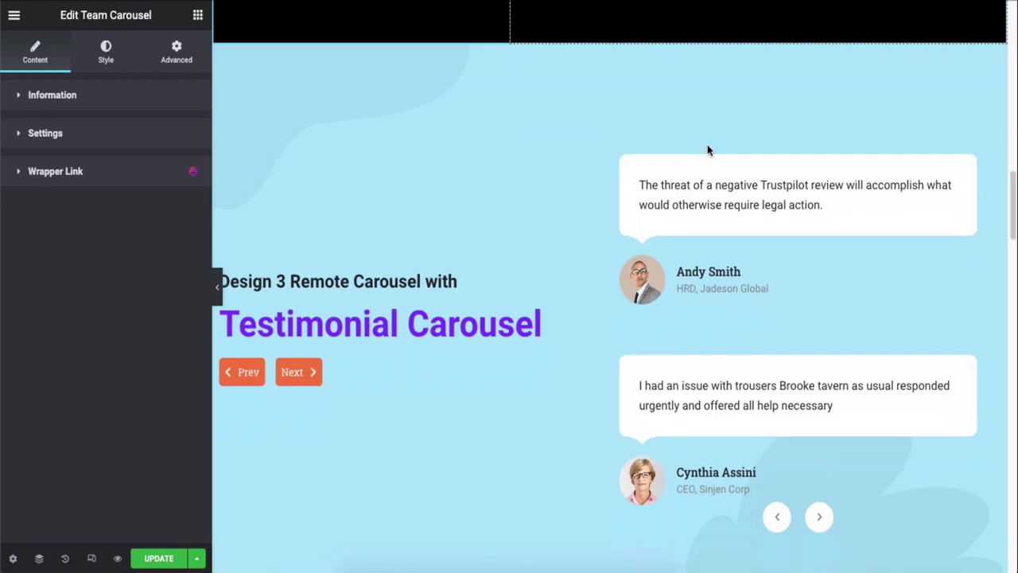
{"action": "scroll", "coordinate": [707, 149], "scroll_direction": "down", "scroll_amount": 1}
{"action": "left_click", "coordinate": [715, 334]}
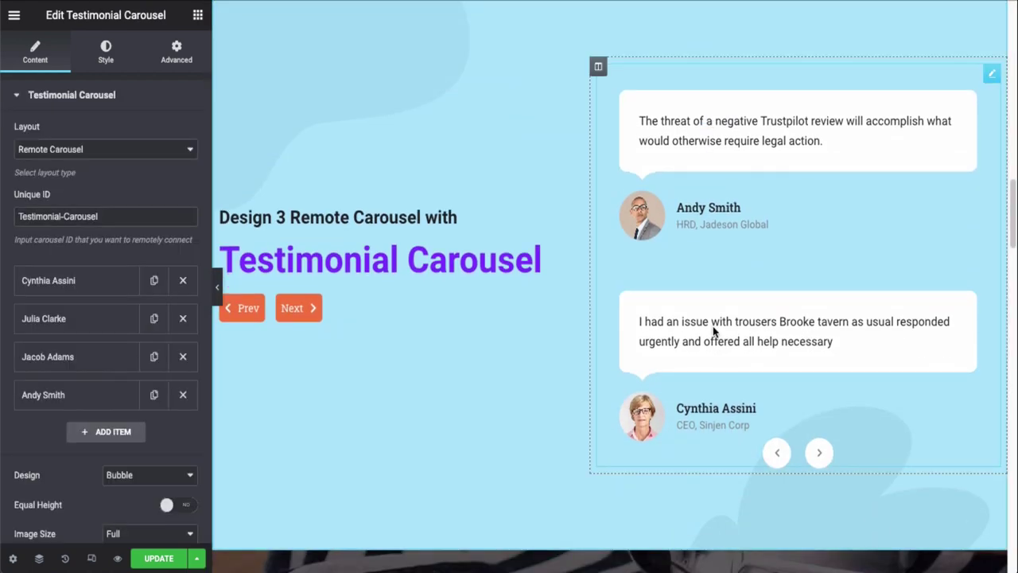
{"action": "left_click", "coordinate": [70, 152]}
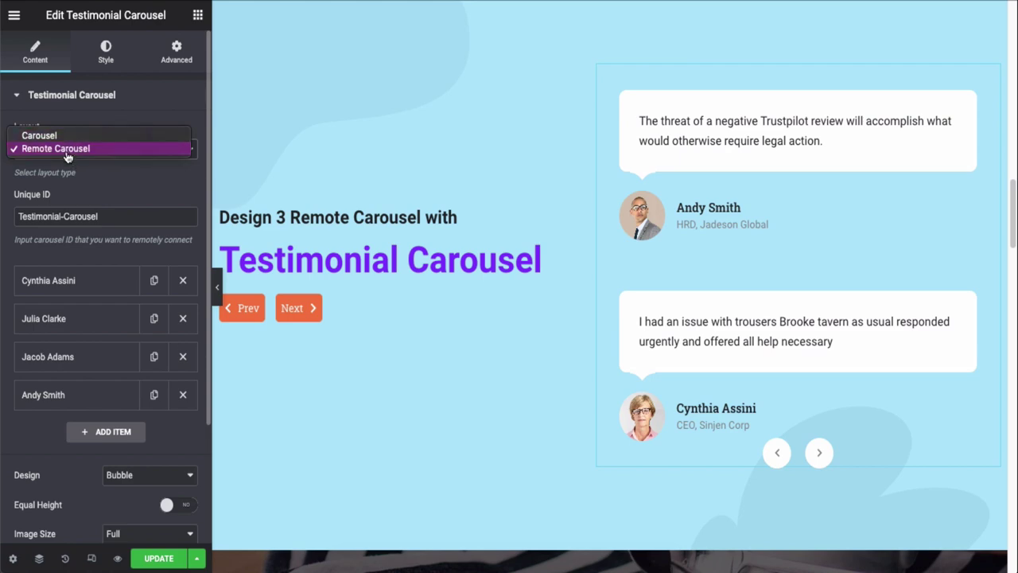
{"action": "left_click", "coordinate": [164, 175]}
{"action": "left_click", "coordinate": [821, 452]}
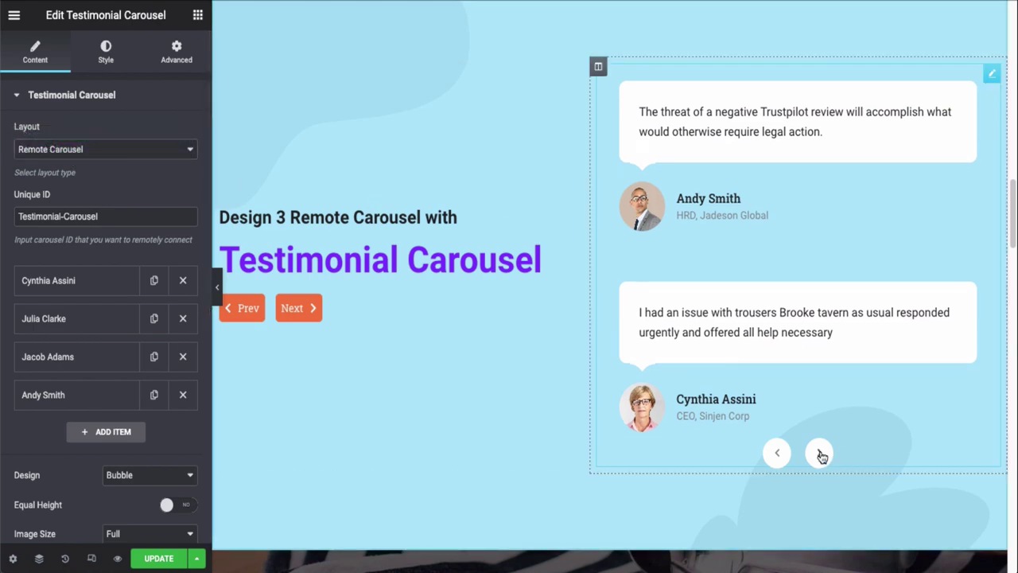
{"action": "left_click", "coordinate": [296, 309]}
{"action": "left_click", "coordinate": [305, 312]}
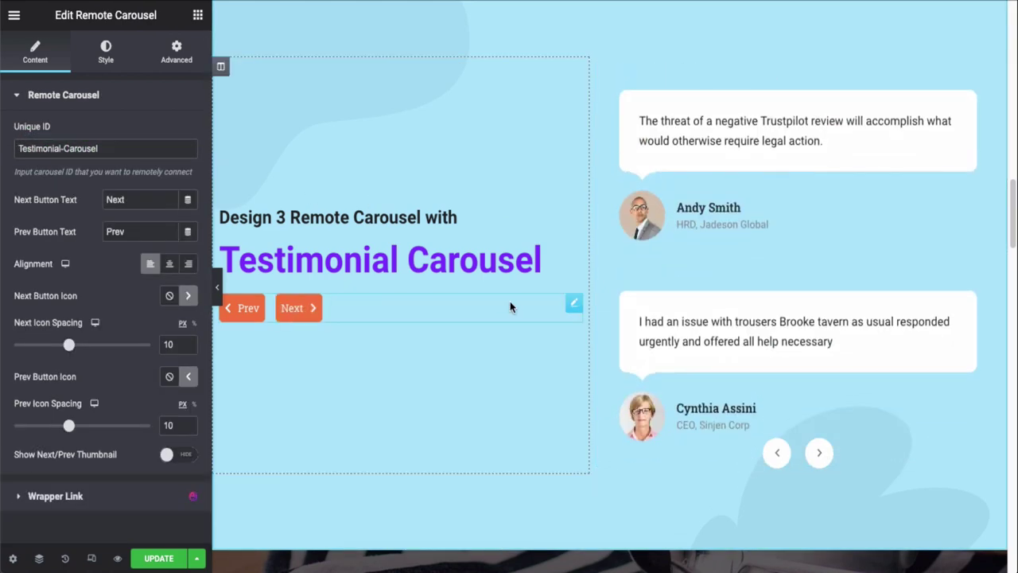
Examine the Design 4 Logo Carousel's layout and unique ID, and test it with the remote Next button.
{"action": "scroll", "coordinate": [510, 302], "scroll_direction": "down", "scroll_amount": 8}
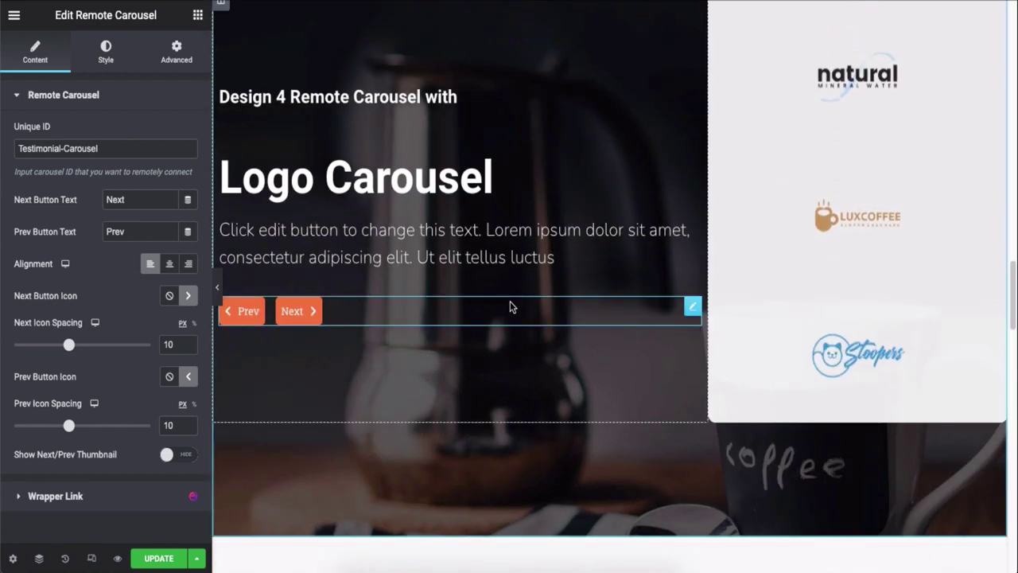
{"action": "left_click", "coordinate": [839, 184]}
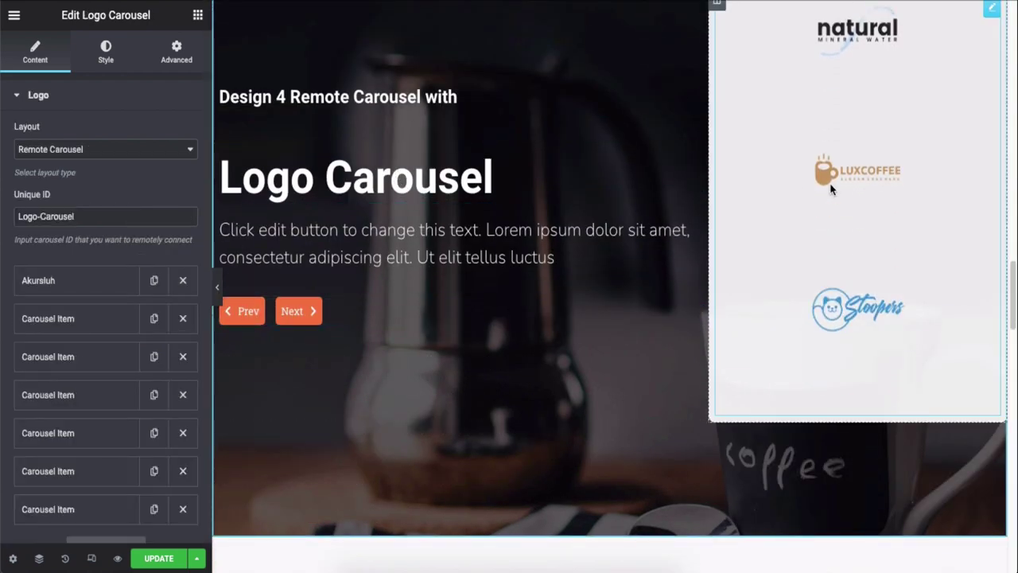
{"action": "left_click", "coordinate": [103, 149]}
{"action": "left_click", "coordinate": [64, 148]}
{"action": "left_click", "coordinate": [309, 312]}
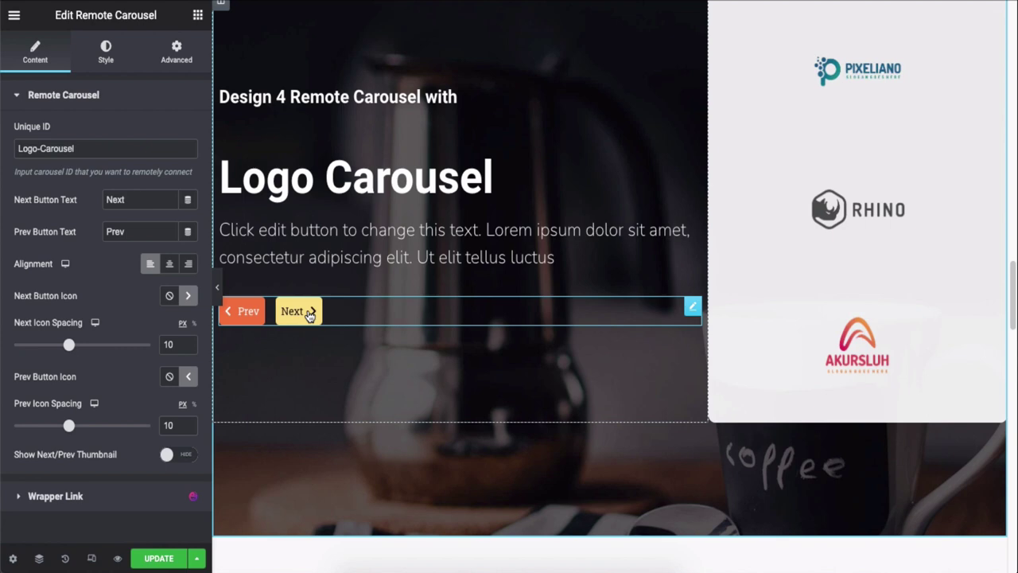
Examine the Design 5 Post Carousel's layout type and unique ID, and advance it with the remote Next button.
{"action": "scroll", "coordinate": [309, 315], "scroll_direction": "down", "scroll_amount": 5}
{"action": "scroll", "coordinate": [309, 316], "scroll_direction": "down", "scroll_amount": 3}
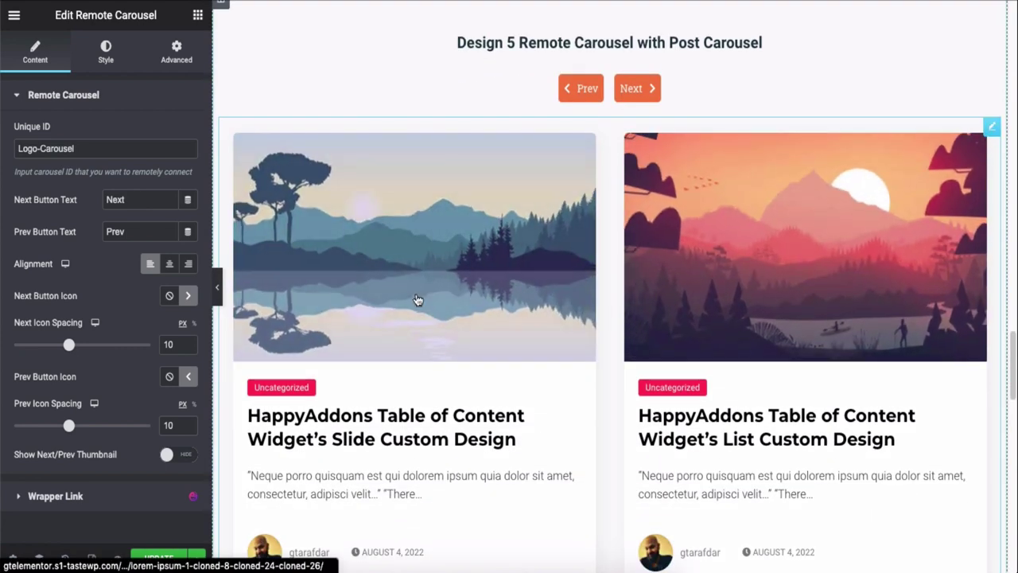
{"action": "left_click", "coordinate": [411, 299]}
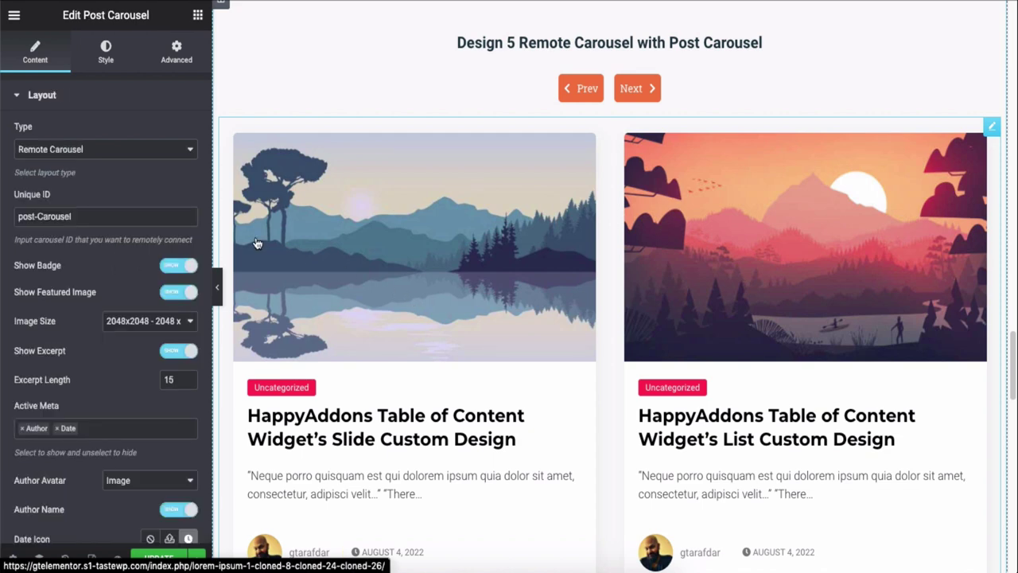
{"action": "left_click", "coordinate": [67, 150]}
{"action": "left_click", "coordinate": [67, 150]}
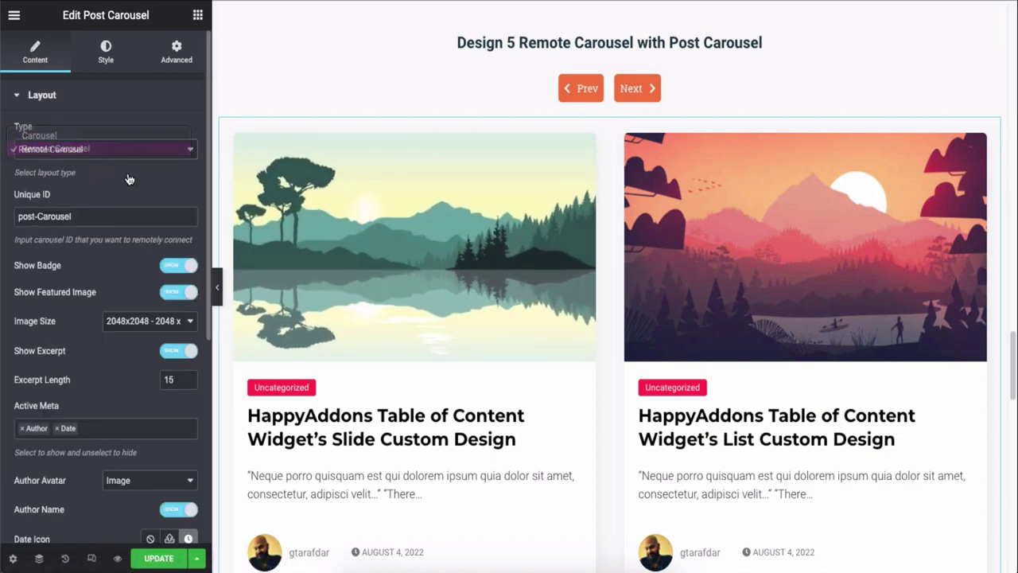
{"action": "left_click", "coordinate": [632, 90]}
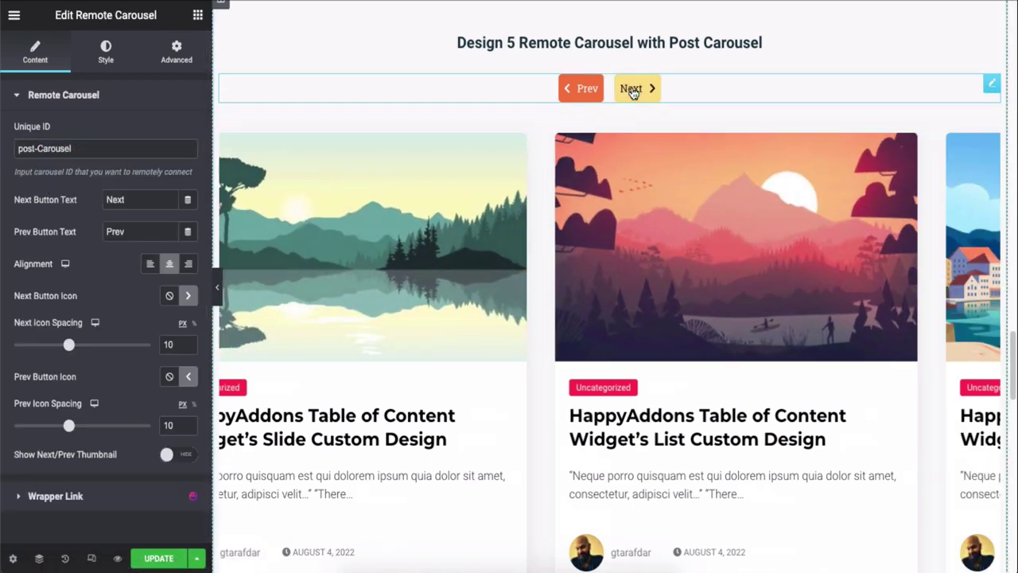
Examine the Design 6 Twitter Feed Carousel's layout type and unique ID, and test it with the remote Next button.
{"action": "scroll", "coordinate": [633, 127], "scroll_direction": "down", "scroll_amount": 10}
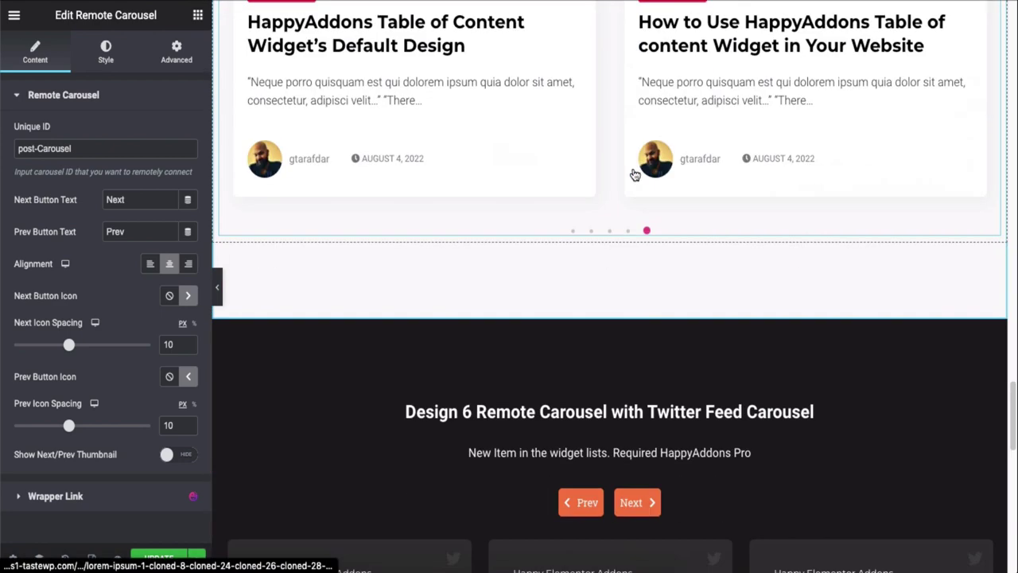
{"action": "scroll", "coordinate": [634, 172], "scroll_direction": "down", "scroll_amount": 1}
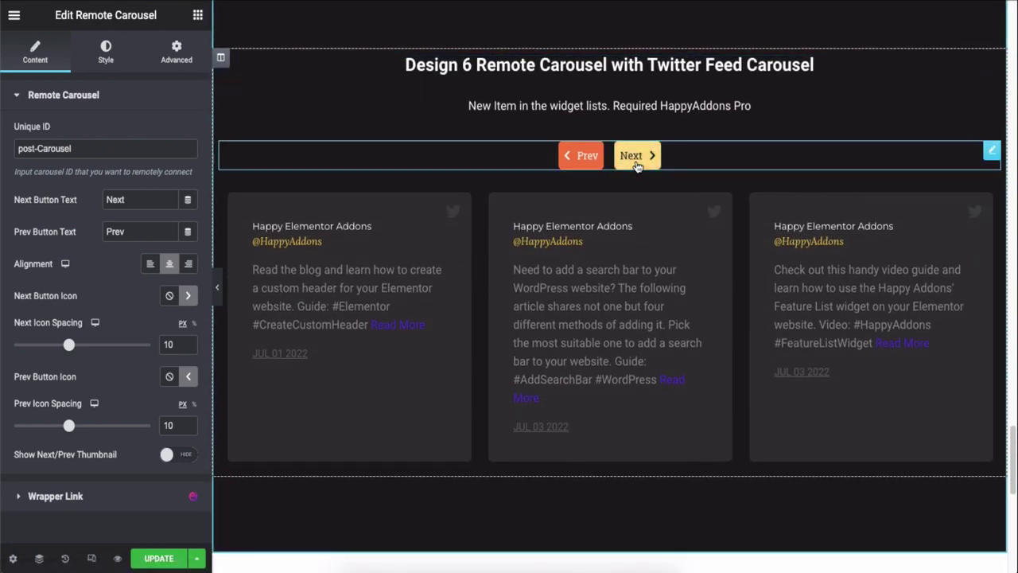
{"action": "left_click", "coordinate": [637, 163]}
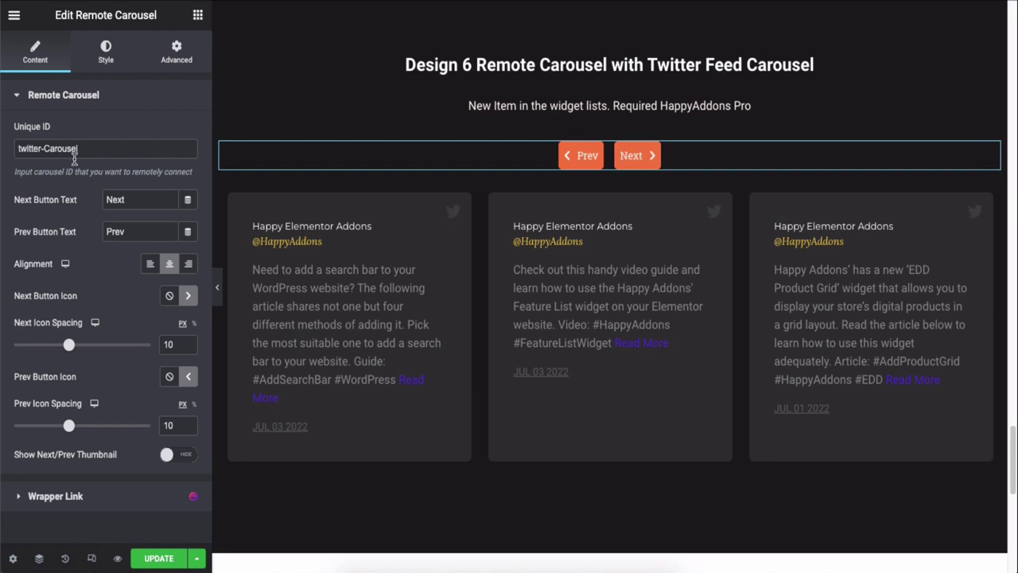
{"action": "left_click", "coordinate": [525, 233]}
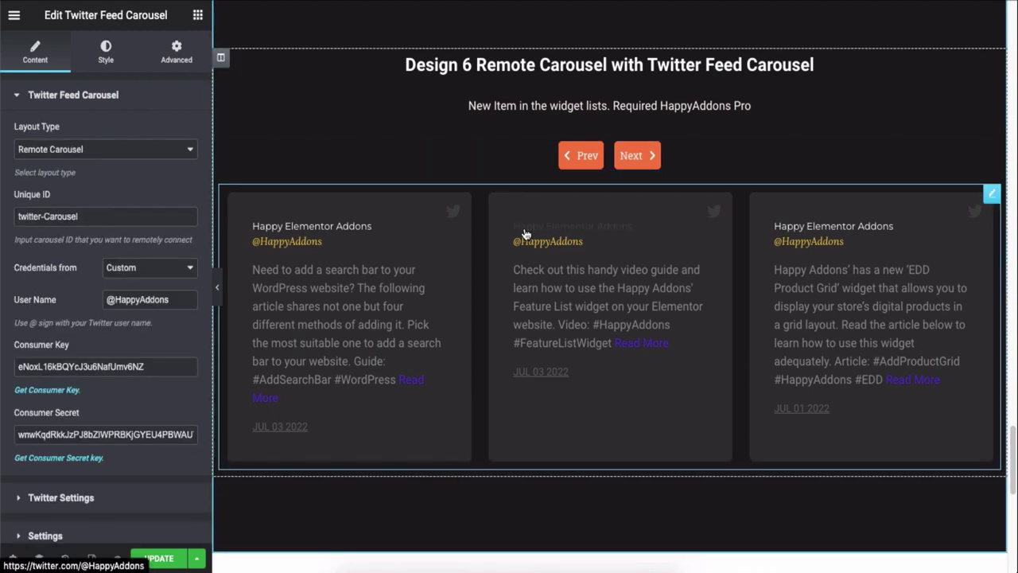
{"action": "left_click", "coordinate": [83, 149]}
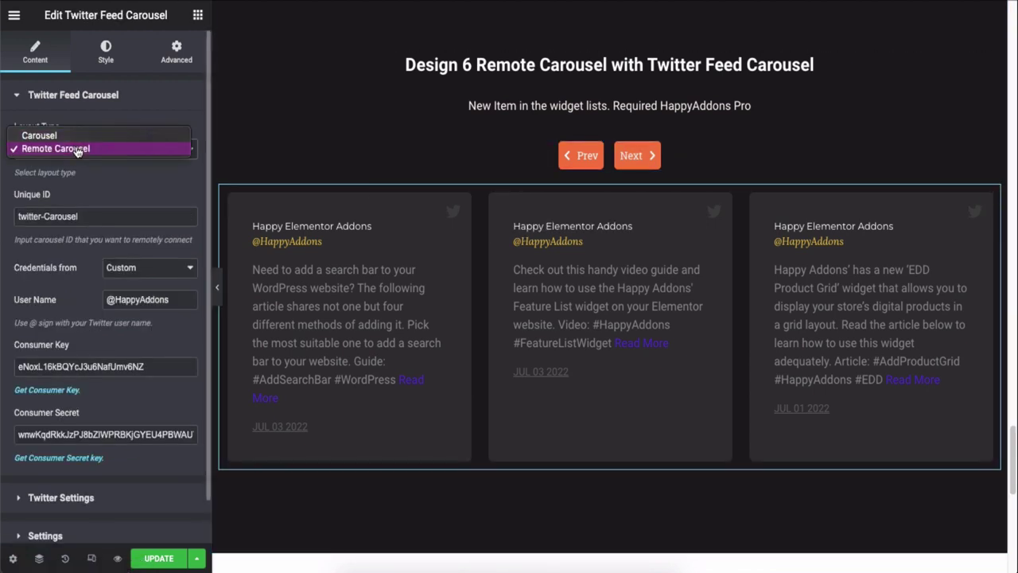
{"action": "left_click", "coordinate": [80, 150]}
{"action": "left_click", "coordinate": [650, 156]}
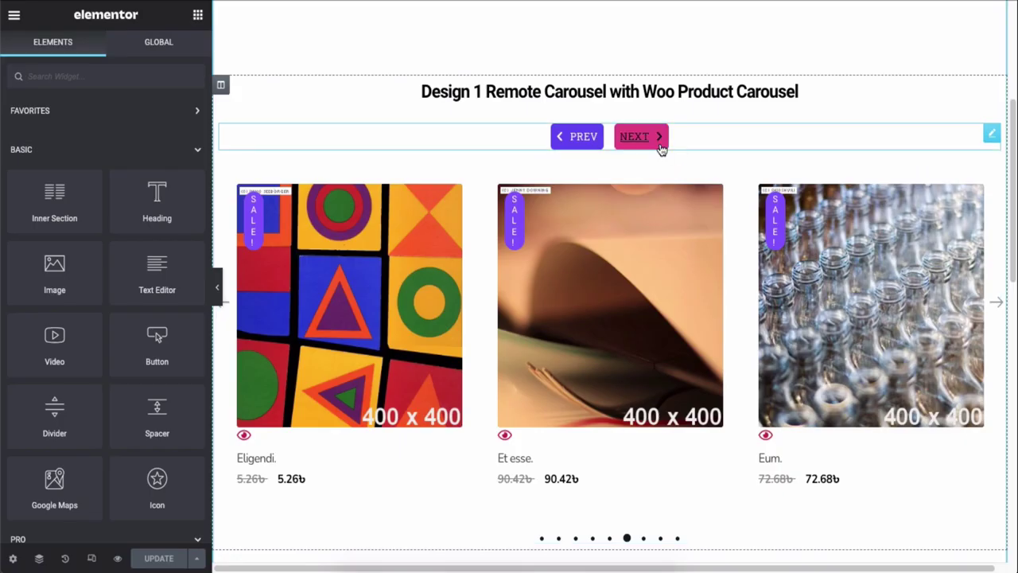
Advance the Woo Product Carousel with the remote Next button, and examine its skin options and unique ID.
{"action": "left_click", "coordinate": [652, 139]}
{"action": "left_click", "coordinate": [652, 139]}
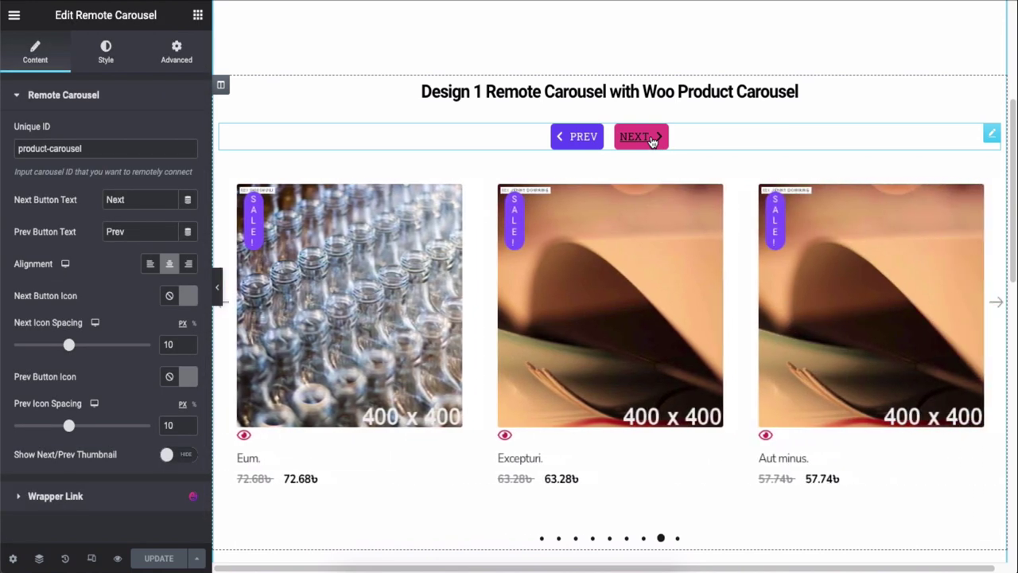
{"action": "left_click", "coordinate": [652, 139]}
{"action": "left_click", "coordinate": [652, 139]}
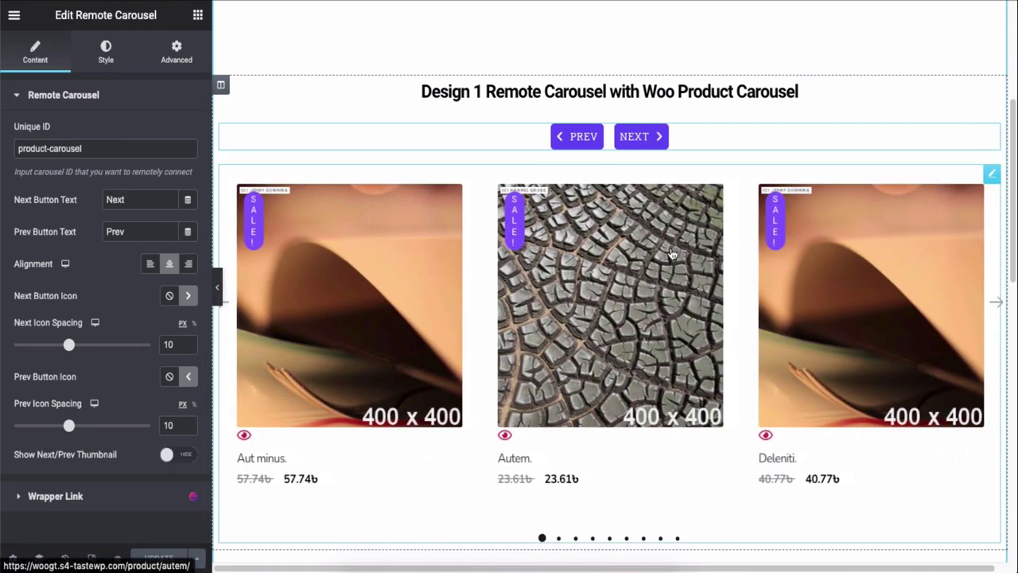
{"action": "left_click", "coordinate": [670, 253]}
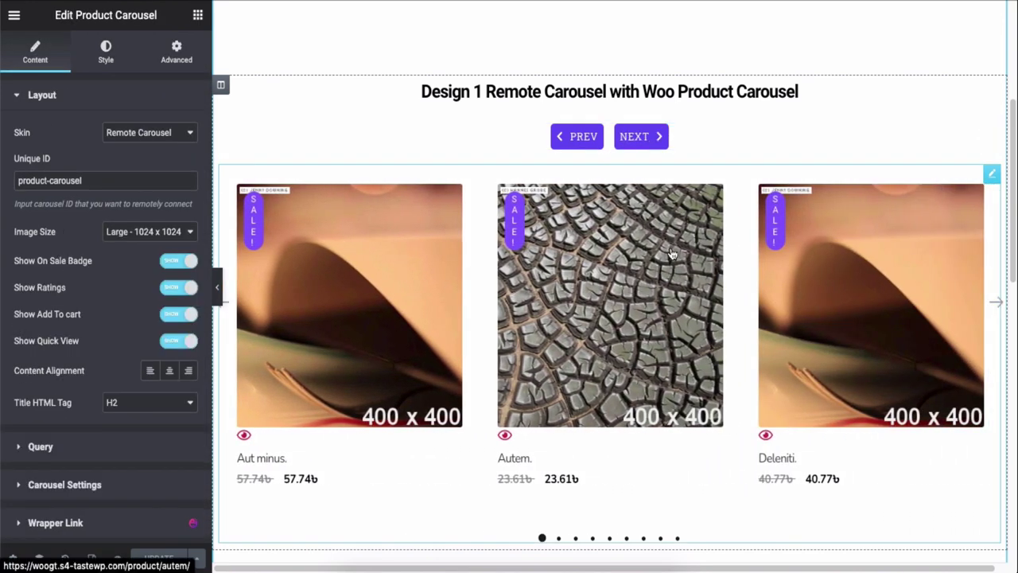
{"action": "left_click", "coordinate": [132, 134]}
{"action": "left_click", "coordinate": [135, 132]}
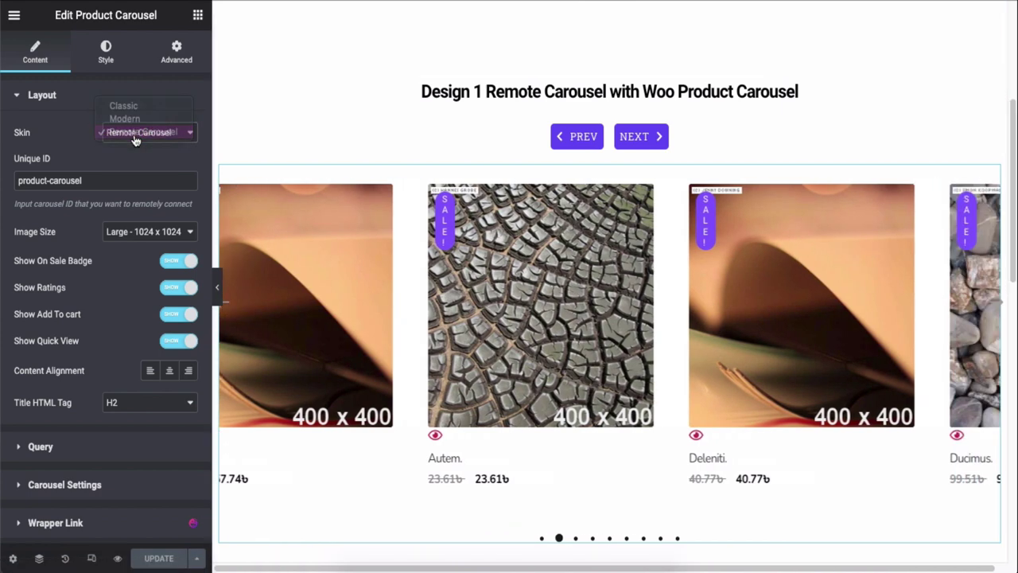
Advance the Woo Product Category Carousel with the remote Next button, and examine its skin options and unique ID.
{"action": "scroll", "coordinate": [752, 145], "scroll_direction": "down", "scroll_amount": 6}
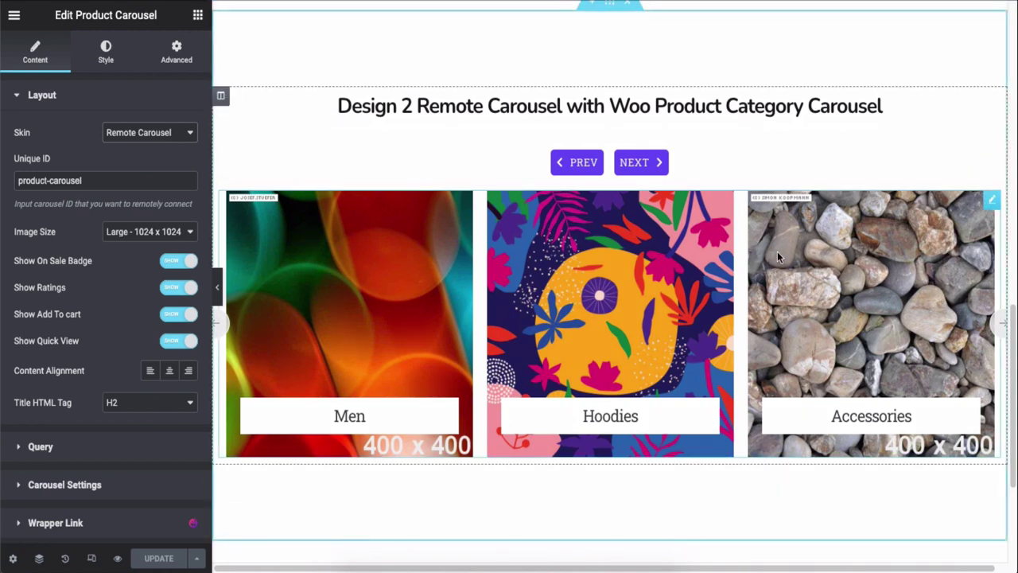
{"action": "left_click", "coordinate": [650, 164]}
{"action": "left_click", "coordinate": [651, 164]}
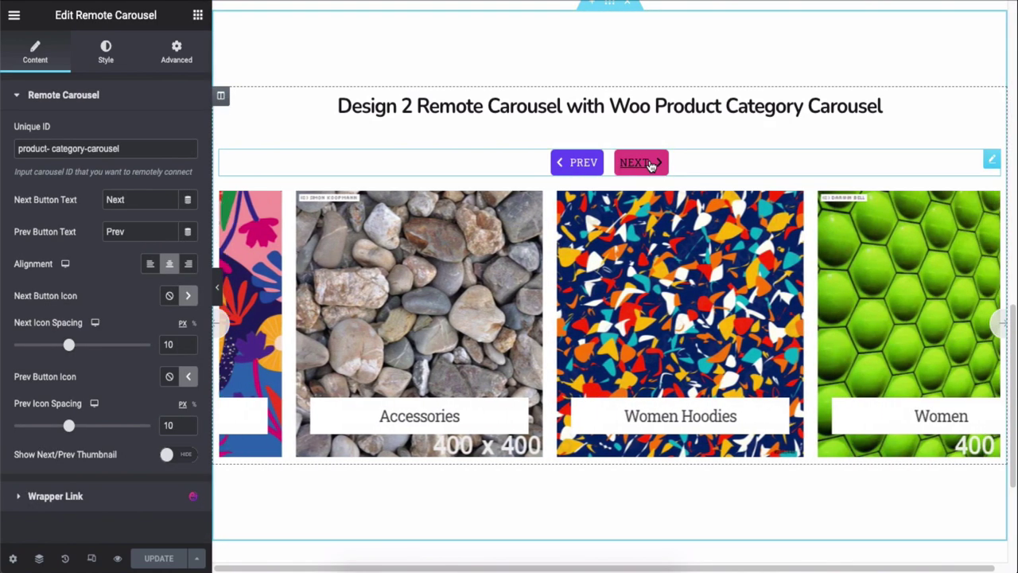
{"action": "left_click", "coordinate": [651, 164]}
{"action": "left_click", "coordinate": [651, 258]}
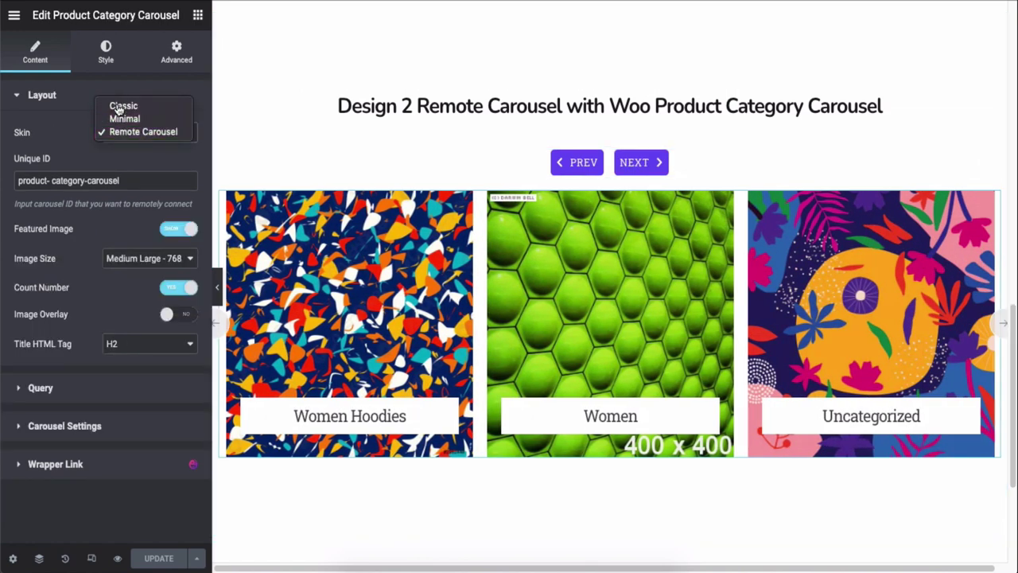
{"action": "left_click", "coordinate": [122, 136]}
{"action": "scroll", "coordinate": [736, 145], "scroll_direction": "down", "scroll_amount": 3}
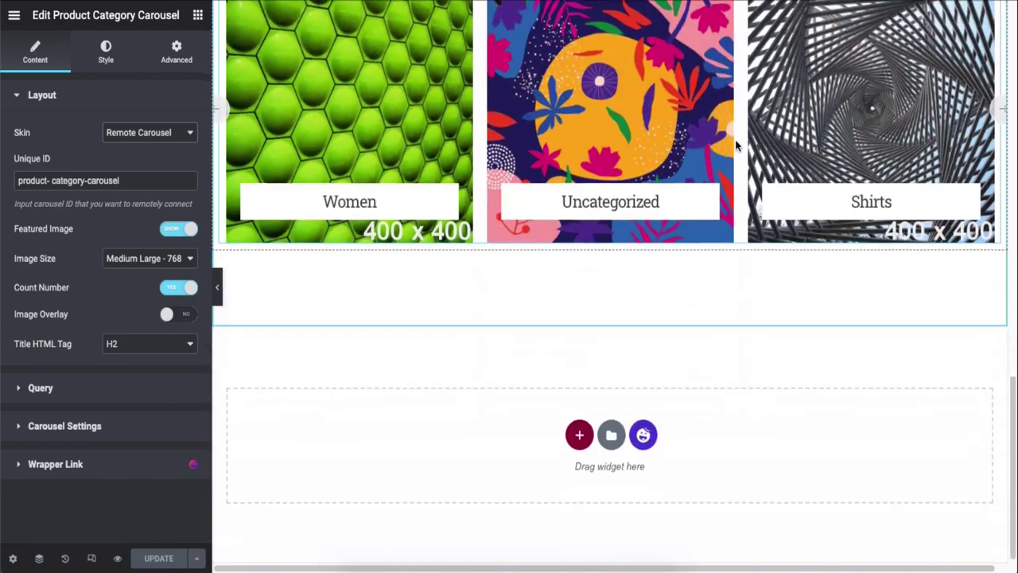
{"action": "scroll", "coordinate": [737, 146], "scroll_direction": "up", "scroll_amount": 8}
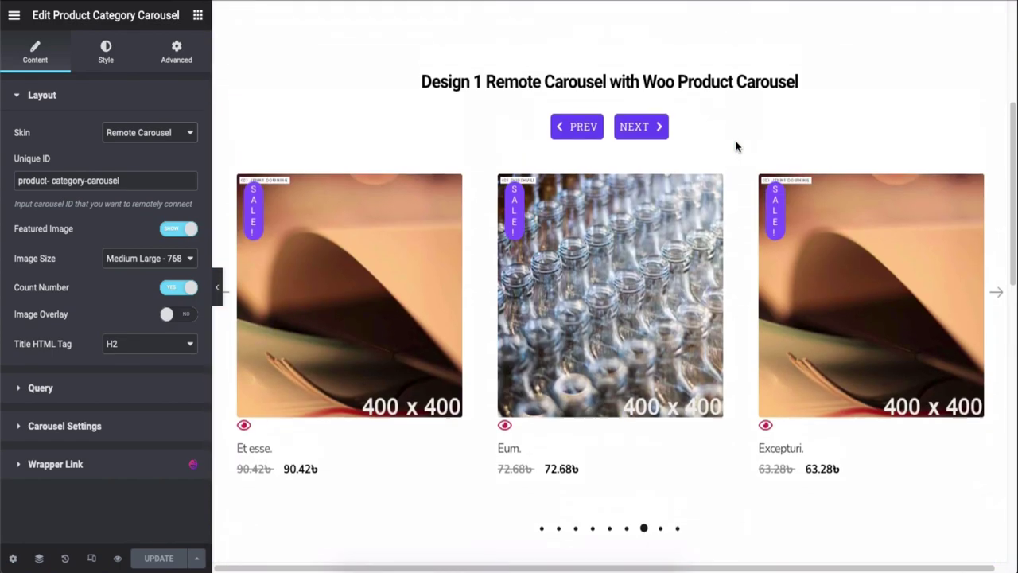
{"action": "scroll", "coordinate": [737, 145], "scroll_direction": "down", "scroll_amount": 1}
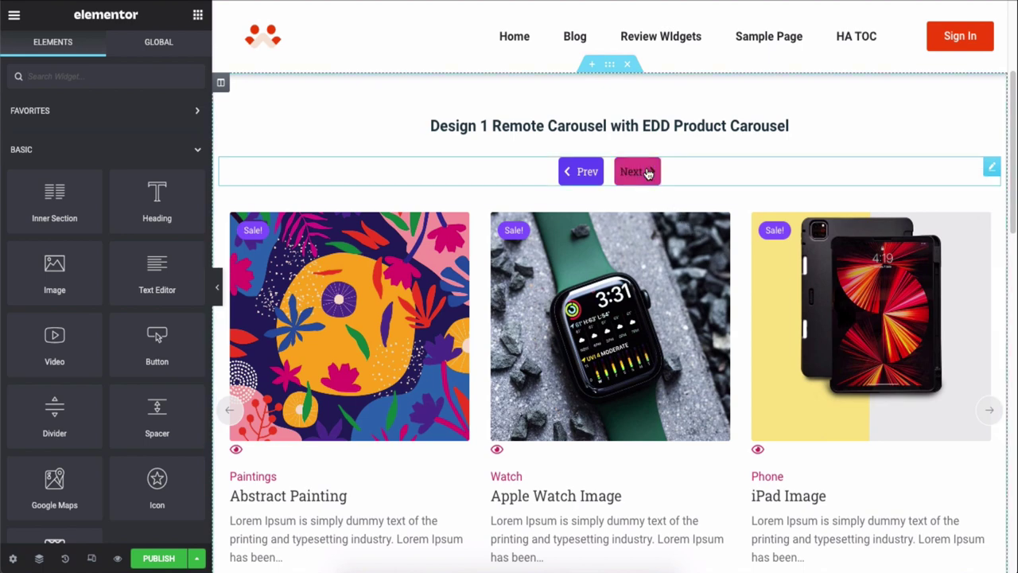
Advance the EDD Product Carousel with the remote Next button, and examine its skin and unique ID.
{"action": "left_click", "coordinate": [649, 173]}
{"action": "left_click", "coordinate": [648, 173]}
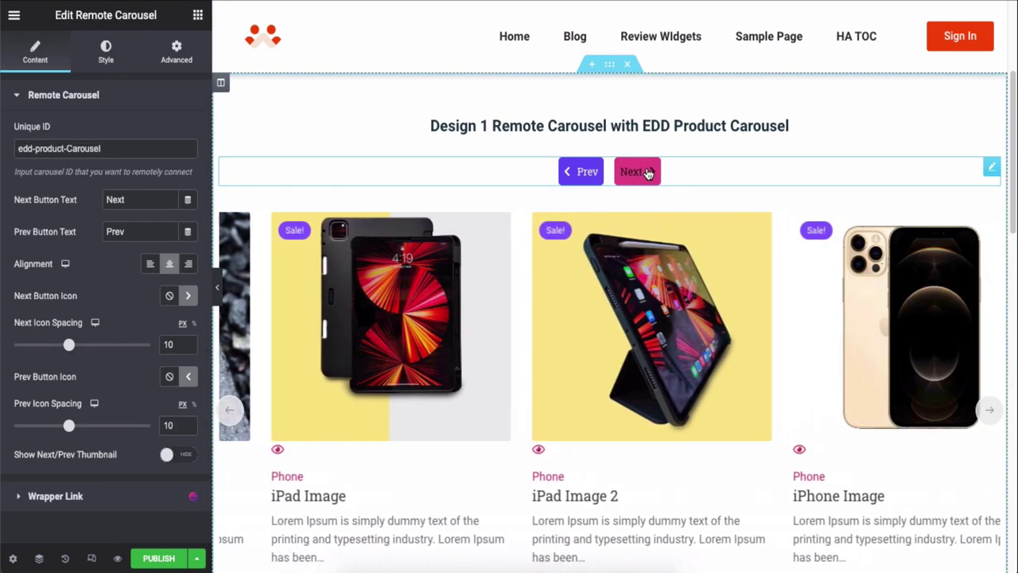
{"action": "left_click", "coordinate": [649, 173]}
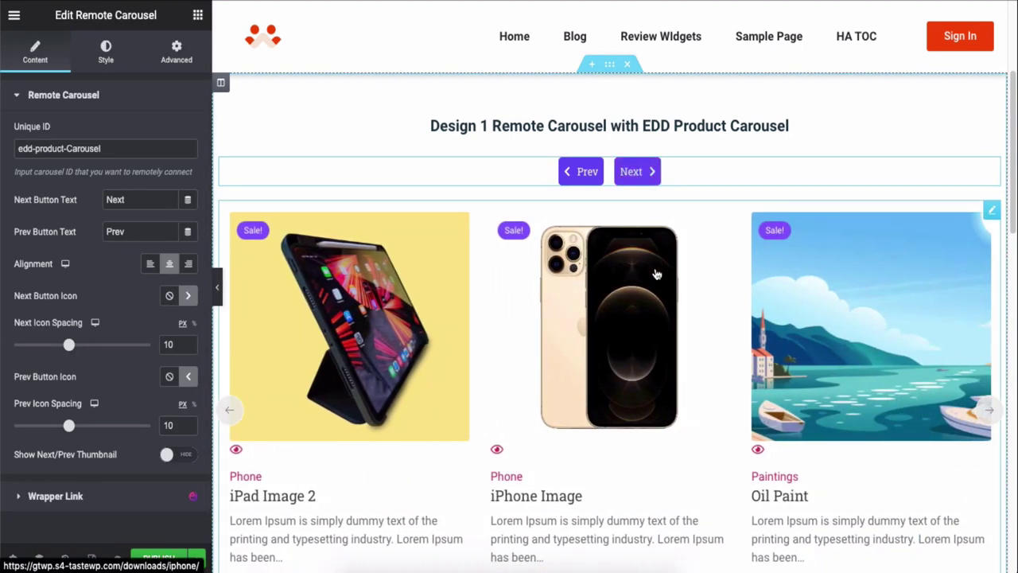
{"action": "left_click", "coordinate": [656, 274]}
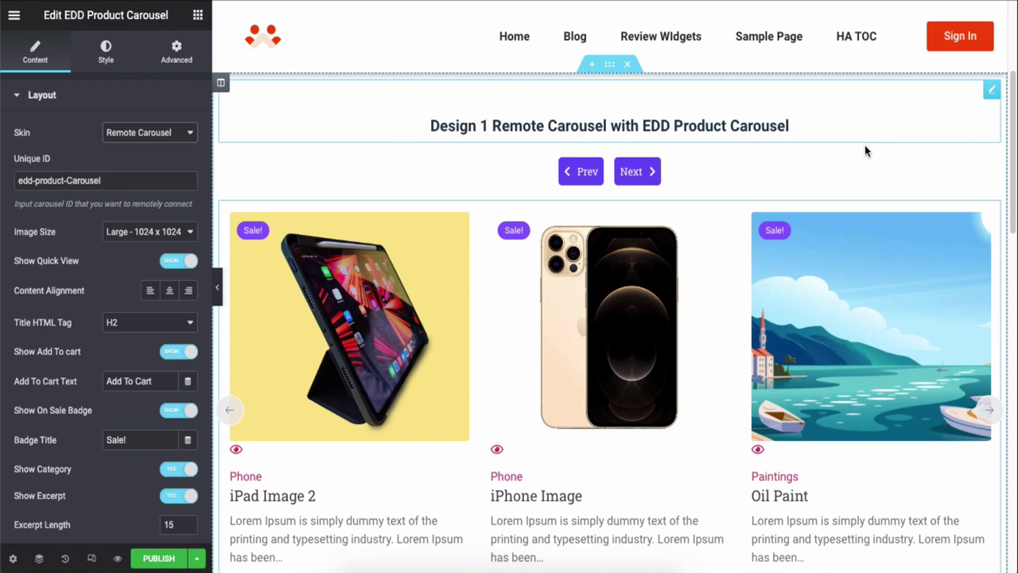
Advance the EDD Category Carousel with the remote Next button, and examine its skin options and unique ID.
{"action": "scroll", "coordinate": [865, 148], "scroll_direction": "down", "scroll_amount": 8}
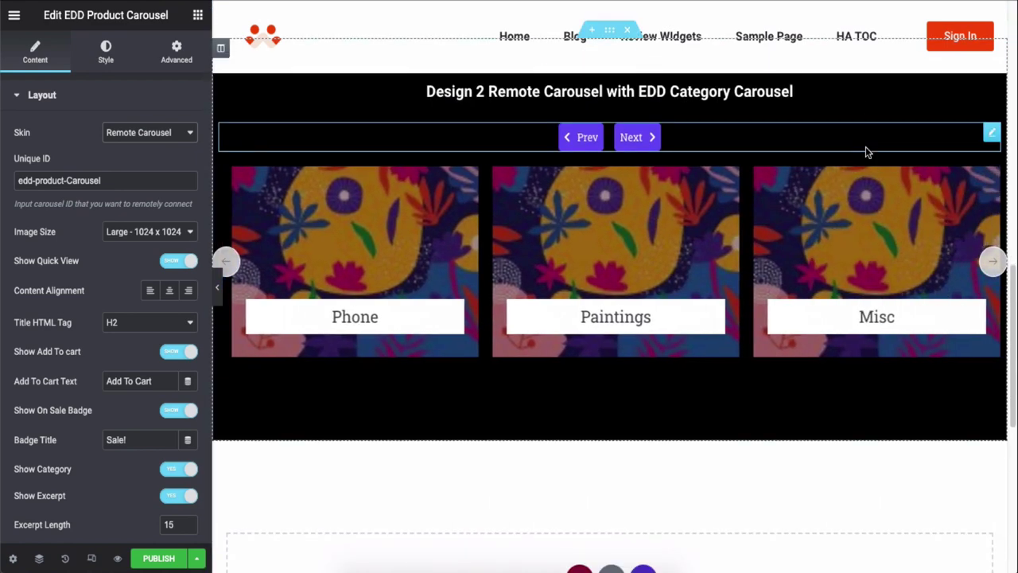
{"action": "left_click", "coordinate": [626, 148]}
{"action": "left_click", "coordinate": [637, 140]}
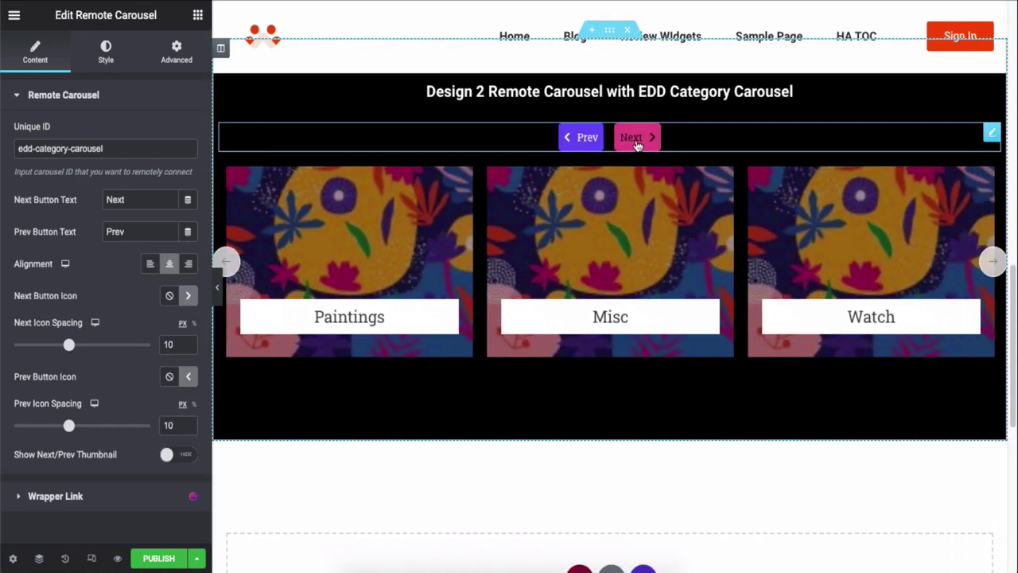
{"action": "left_click", "coordinate": [637, 140]}
{"action": "left_click", "coordinate": [635, 140]}
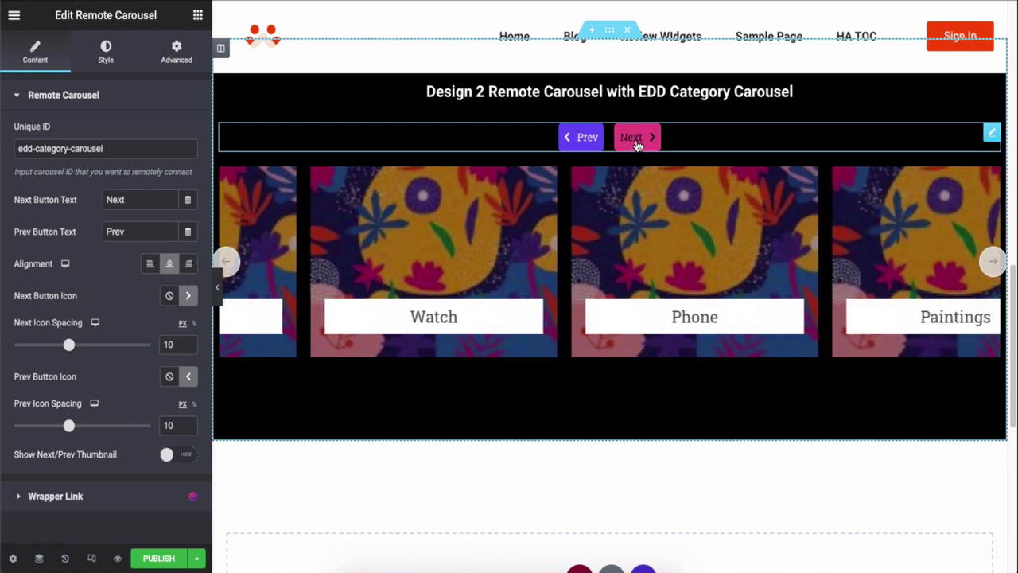
{"action": "left_click", "coordinate": [631, 214]}
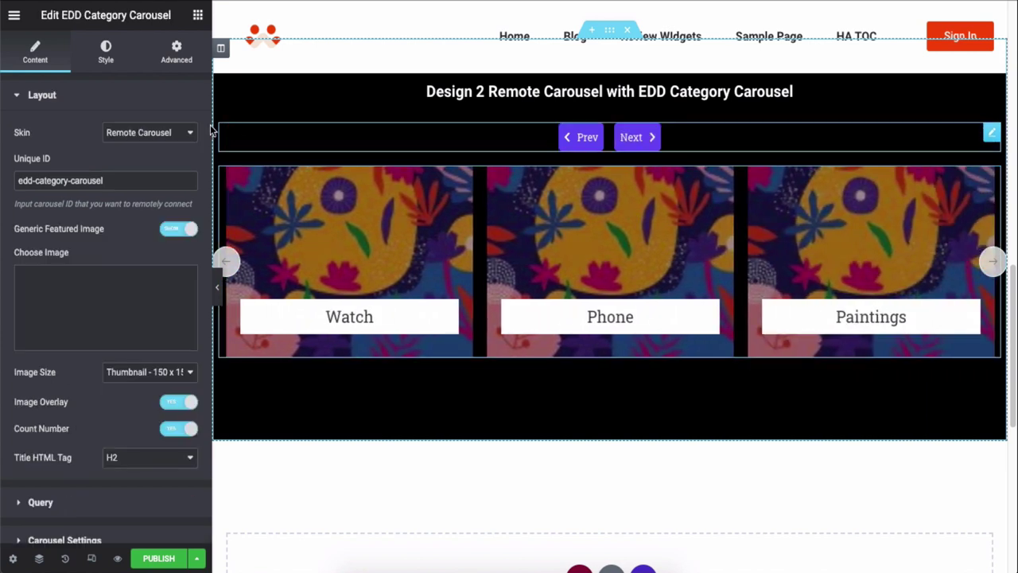
{"action": "left_click", "coordinate": [132, 133]}
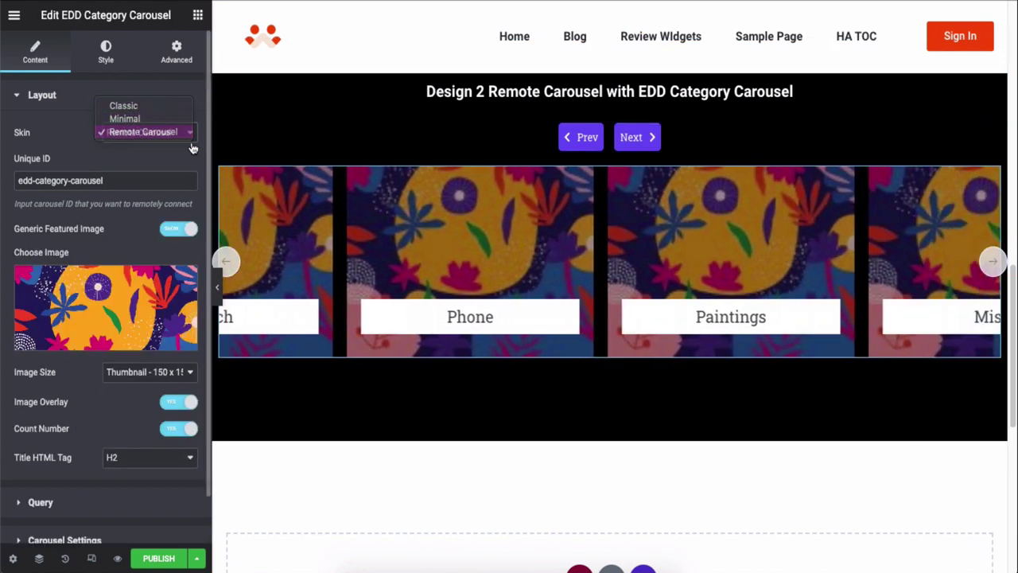
{"action": "left_click", "coordinate": [132, 135]}
Open the Image Carousel page's responsive preview without the editor panel, and examine the carousel designs in the tablet layout.
{"action": "scroll", "coordinate": [750, 151], "scroll_direction": "down", "scroll_amount": 1}
{"action": "scroll", "coordinate": [750, 151], "scroll_direction": "down", "scroll_amount": 3}
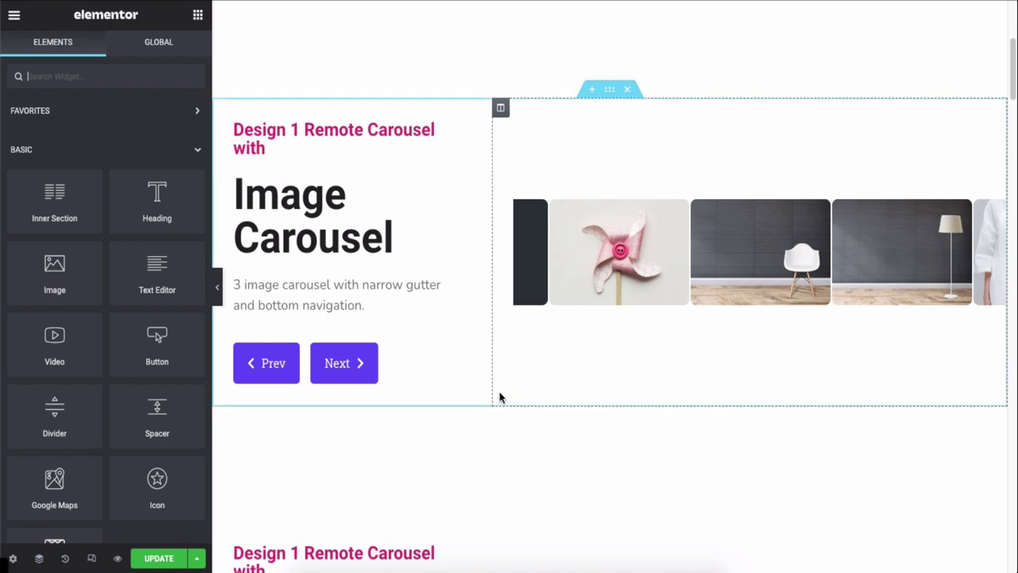
{"action": "left_click", "coordinate": [91, 558]}
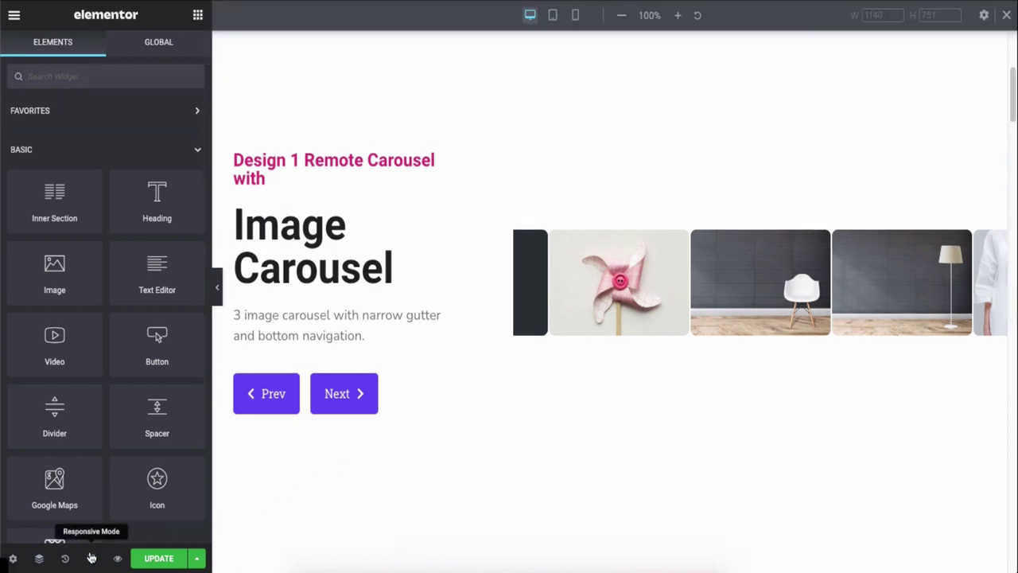
{"action": "left_click", "coordinate": [216, 299]}
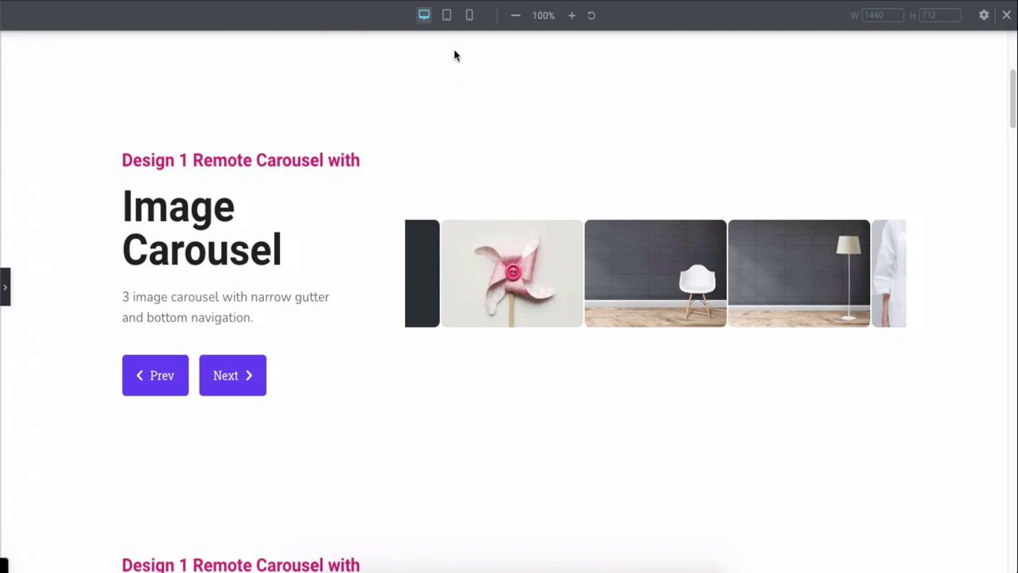
{"action": "left_click", "coordinate": [447, 15]}
{"action": "scroll", "coordinate": [525, 263], "scroll_direction": "down", "scroll_amount": 6}
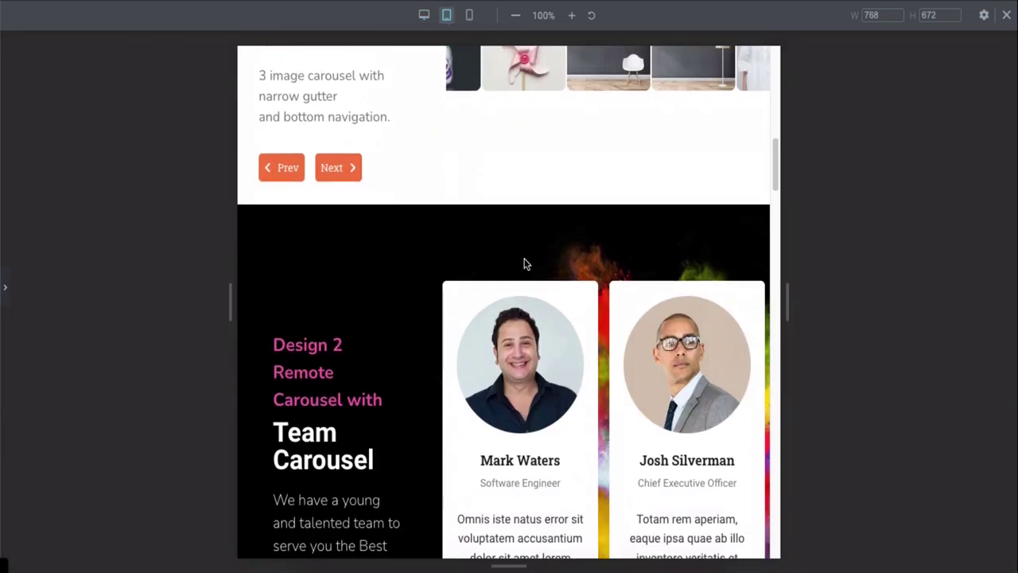
{"action": "scroll", "coordinate": [525, 263], "scroll_direction": "down", "scroll_amount": 8}
{"action": "scroll", "coordinate": [525, 263], "scroll_direction": "up", "scroll_amount": 12}
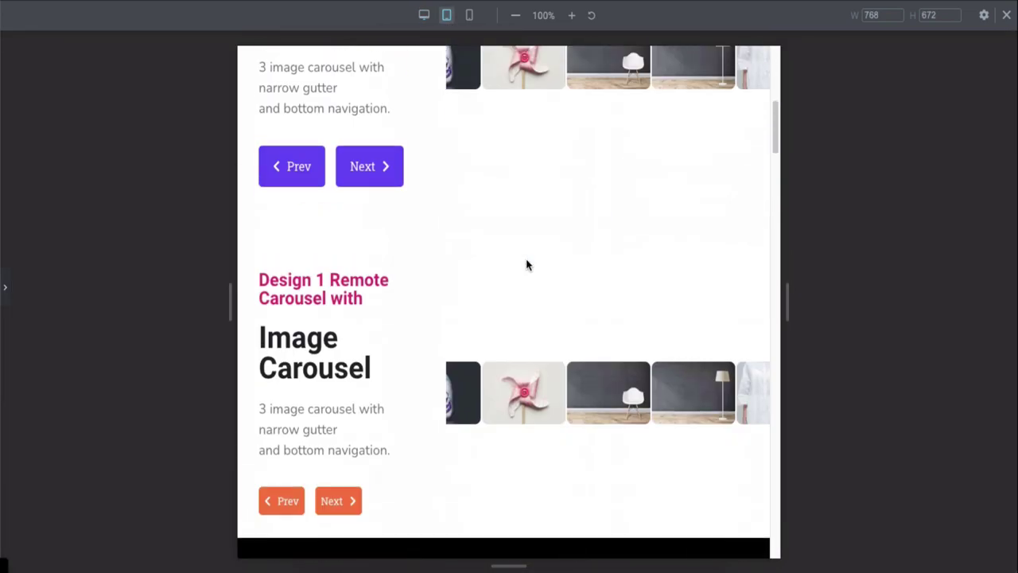
{"action": "scroll", "coordinate": [527, 265], "scroll_direction": "up", "scroll_amount": 5}
Switch the preview to mobile, and test the Team Carousel's remote Next button and the Testimonial Carousel's remote Prev button.
{"action": "left_click", "coordinate": [470, 18]}
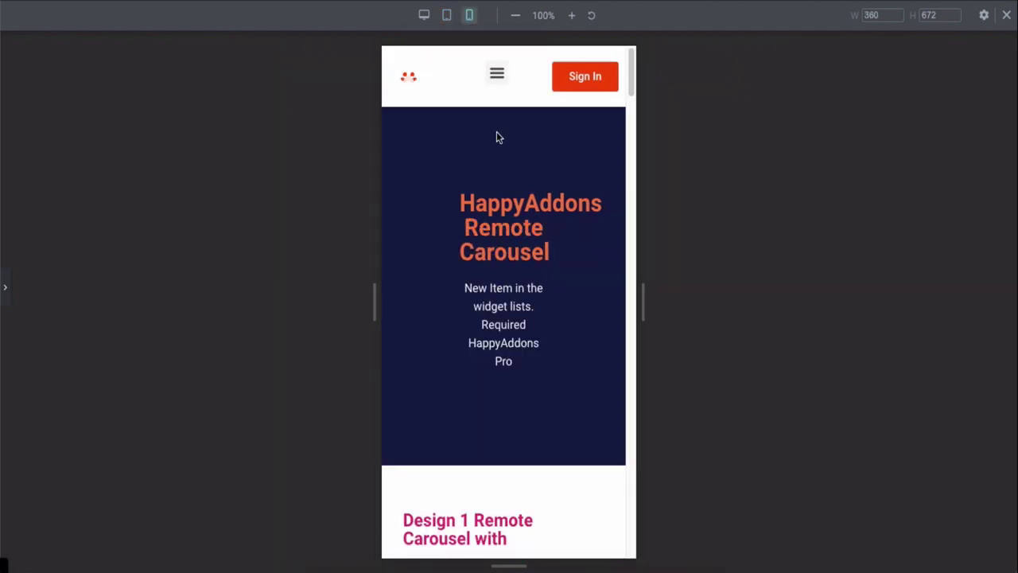
{"action": "scroll", "coordinate": [559, 284], "scroll_direction": "down", "scroll_amount": 5}
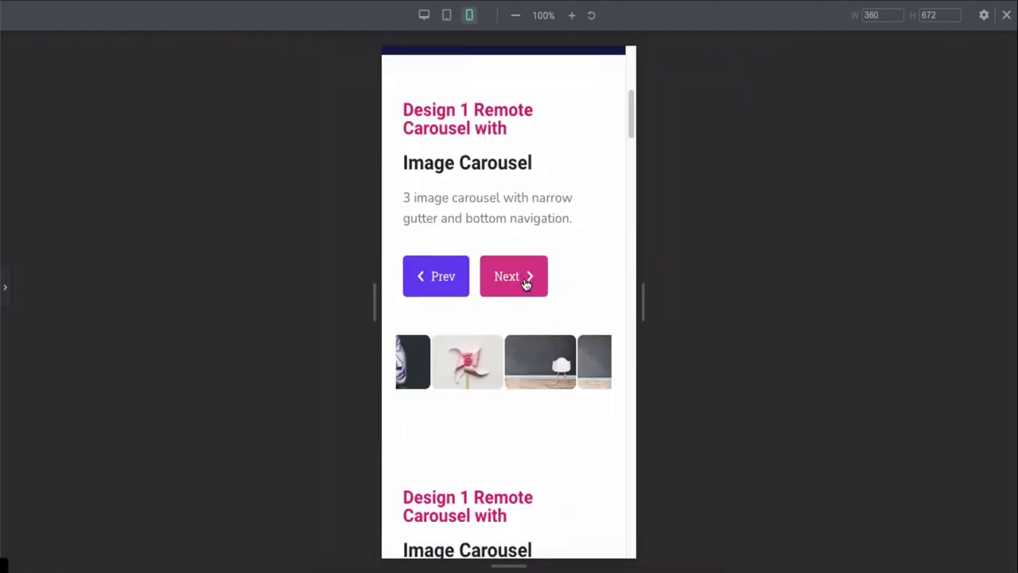
{"action": "scroll", "coordinate": [525, 284], "scroll_direction": "down", "scroll_amount": 5}
{"action": "left_click", "coordinate": [490, 263]}
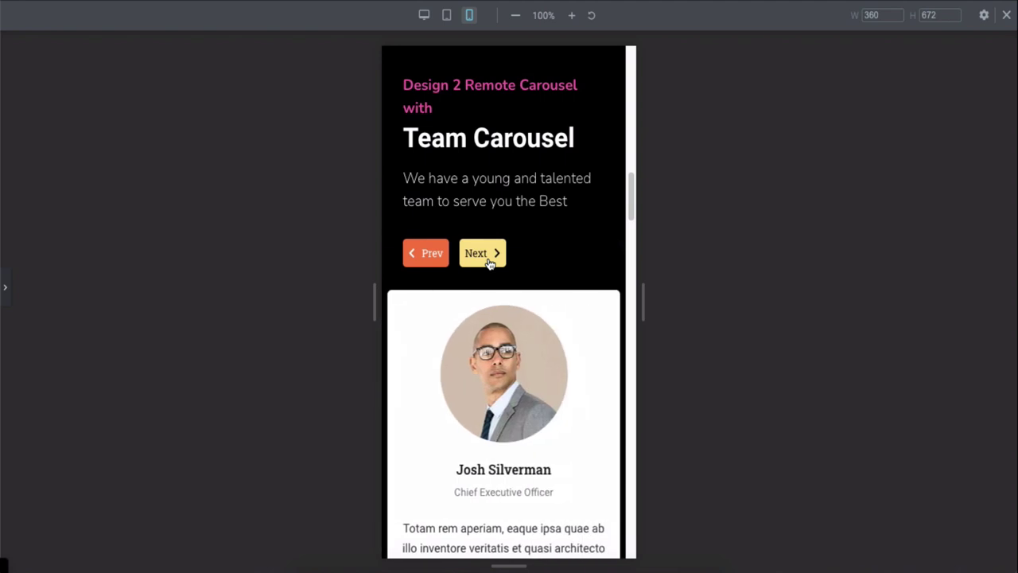
{"action": "left_click", "coordinate": [490, 262]}
{"action": "scroll", "coordinate": [491, 264], "scroll_direction": "down", "scroll_amount": 5}
{"action": "left_click", "coordinate": [420, 269]}
{"action": "left_click", "coordinate": [422, 270]}
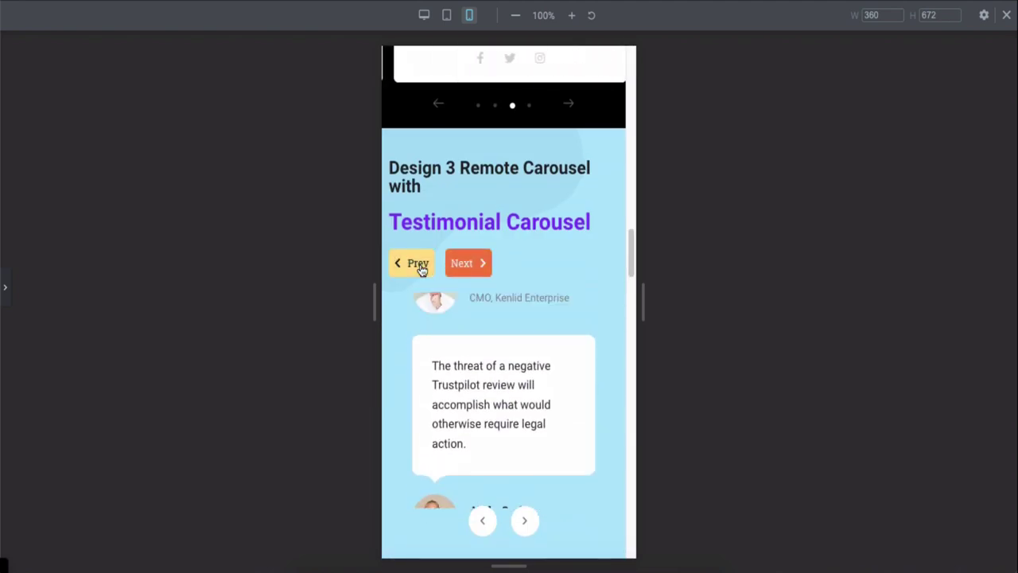
Review the remaining mobile layout, and return to the desktop preview with the editor panel shown.
{"action": "scroll", "coordinate": [424, 268], "scroll_direction": "down", "scroll_amount": 8}
{"action": "scroll", "coordinate": [424, 269], "scroll_direction": "up", "scroll_amount": 20}
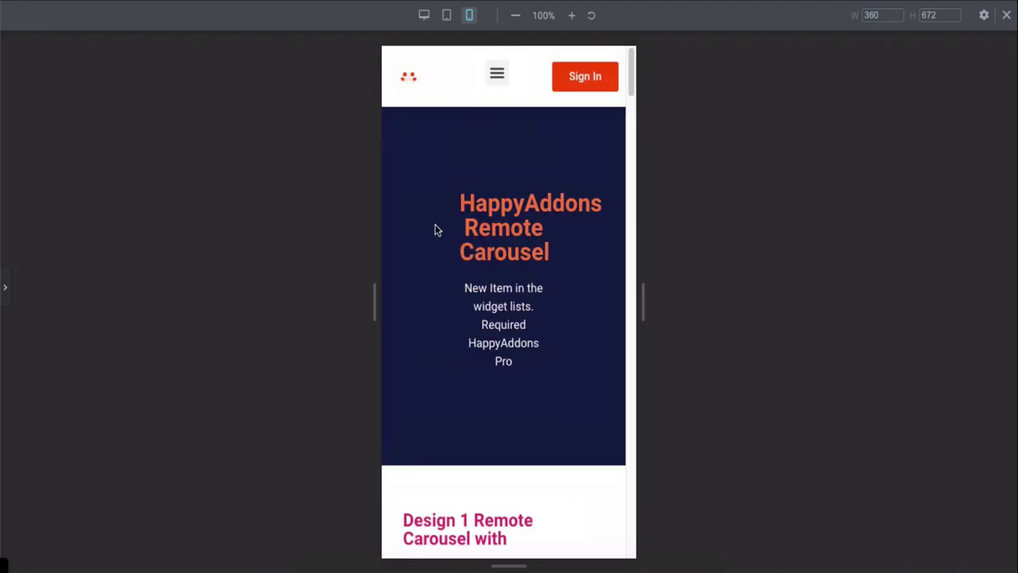
{"action": "left_click", "coordinate": [424, 15]}
{"action": "left_click", "coordinate": [4, 282]}
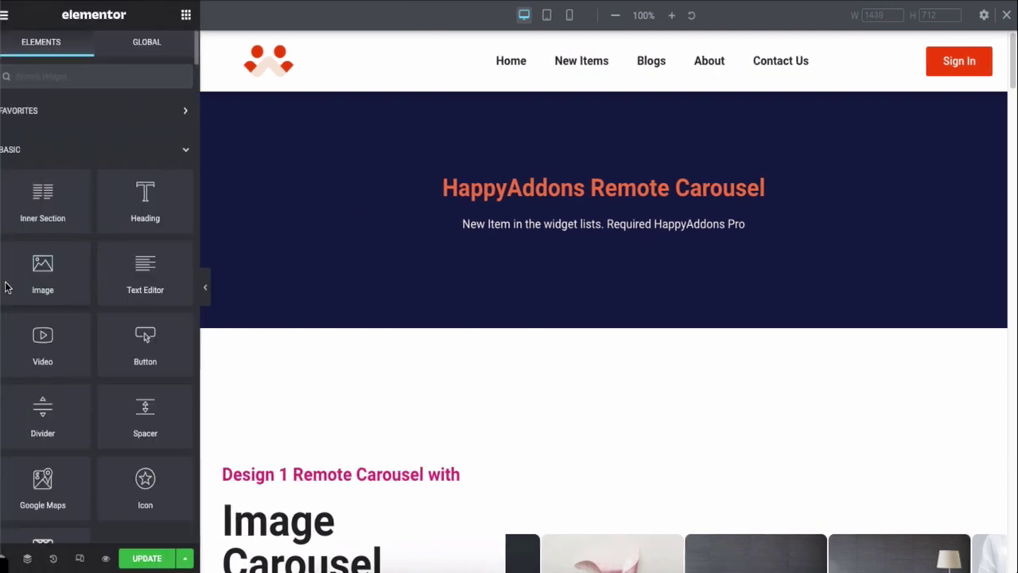
Switch the responsive preview to tablet, and open the settings of the first Image Carousel widget.
{"action": "left_click", "coordinate": [553, 16]}
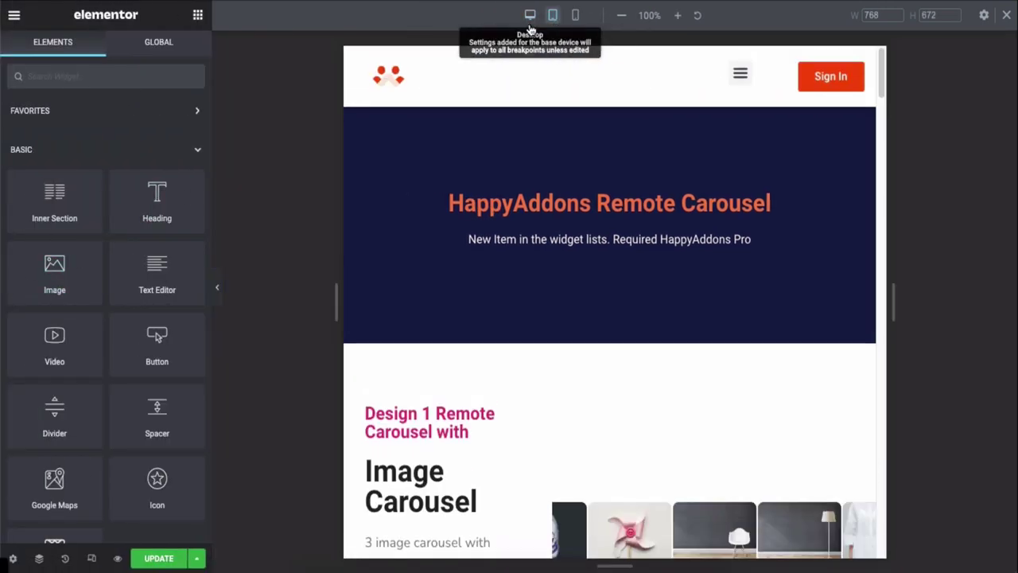
{"action": "scroll", "coordinate": [549, 278], "scroll_direction": "down", "scroll_amount": 4}
{"action": "left_click", "coordinate": [610, 259]}
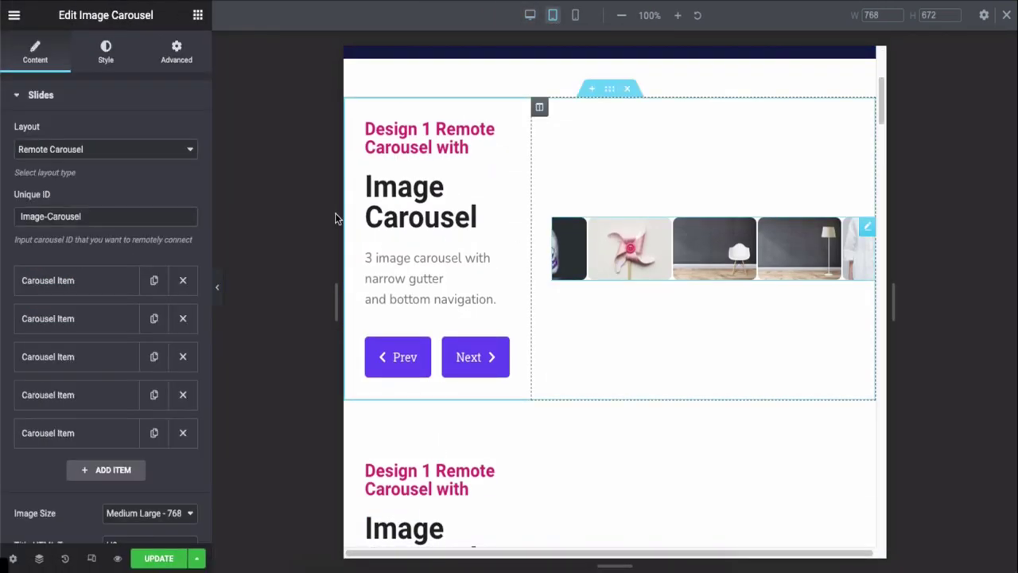
Switch the preview to mobile, and open the settings of the first Image Carousel heading.
{"action": "left_click", "coordinate": [575, 15]}
{"action": "scroll", "coordinate": [587, 207], "scroll_direction": "down", "scroll_amount": 2}
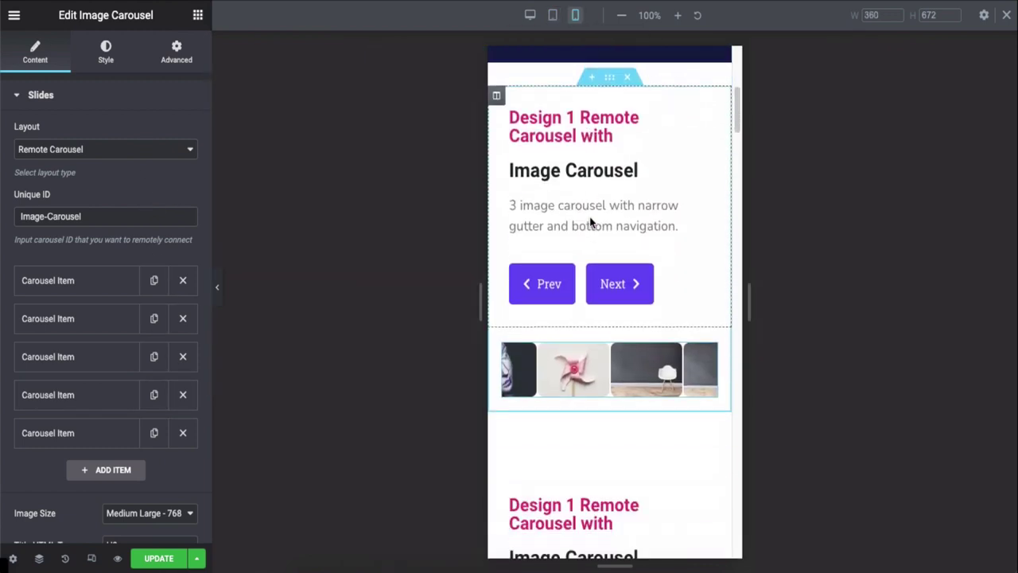
{"action": "left_click", "coordinate": [617, 161]}
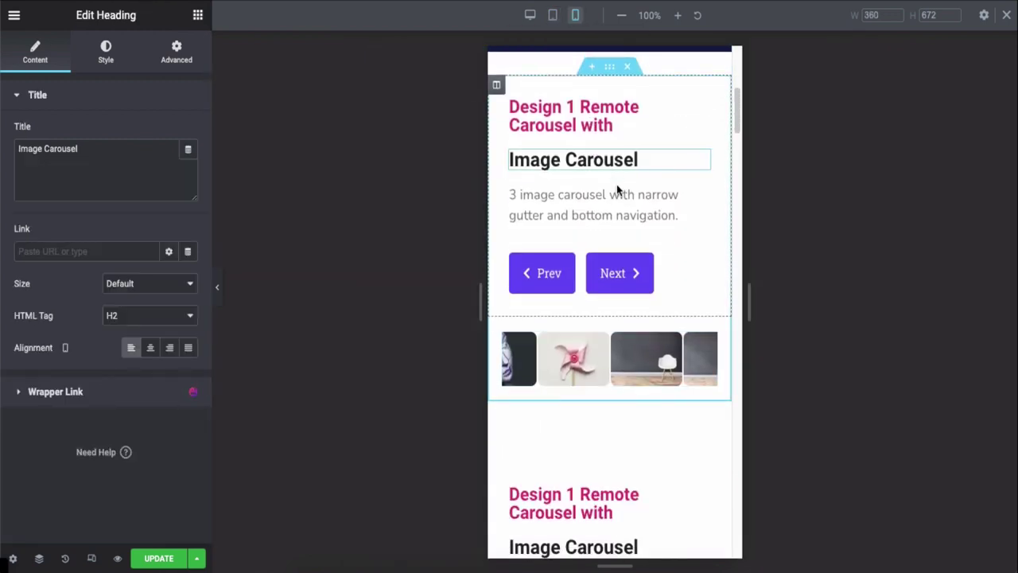
Examine the Content, Style and Advanced settings of the first Remote Carousel, and the content settings of the one with orange buttons.
{"action": "left_click", "coordinate": [669, 276]}
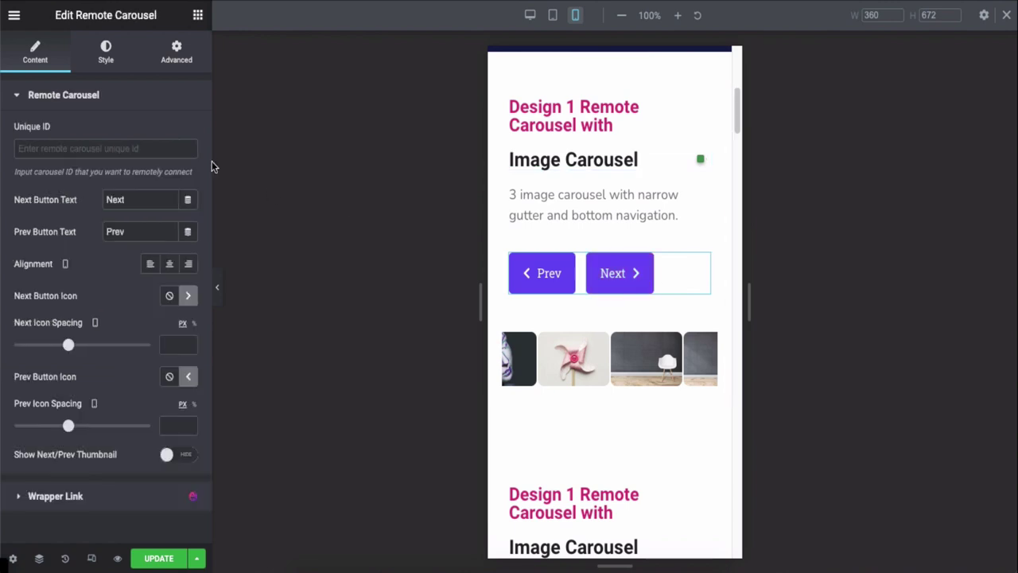
{"action": "left_click", "coordinate": [111, 56]}
{"action": "left_click", "coordinate": [177, 56]}
{"action": "left_click", "coordinate": [34, 56]}
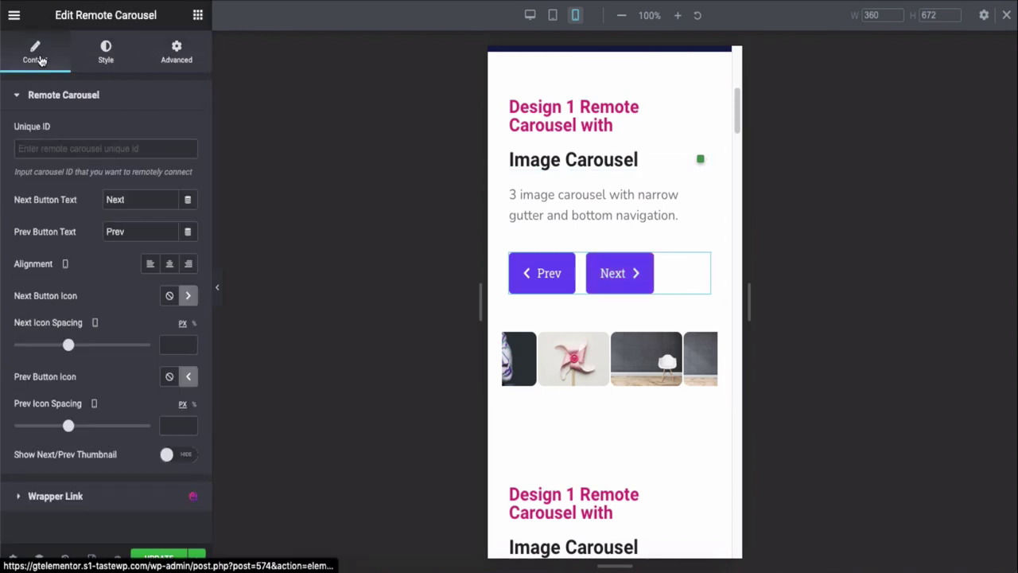
{"action": "scroll", "coordinate": [632, 132], "scroll_direction": "down", "scroll_amount": 4}
{"action": "scroll", "coordinate": [628, 159], "scroll_direction": "down", "scroll_amount": 2}
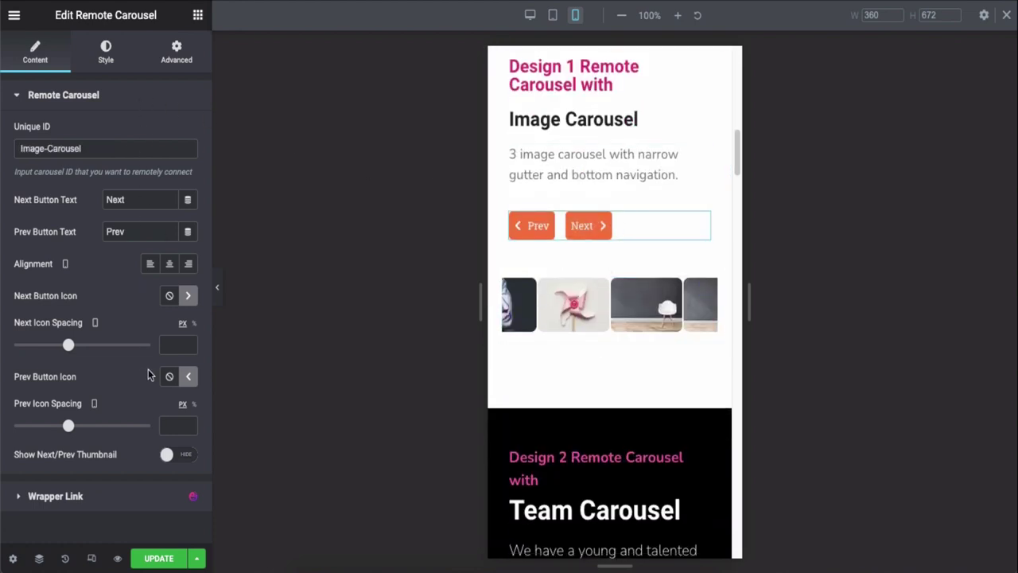
{"action": "left_click", "coordinate": [137, 97]}
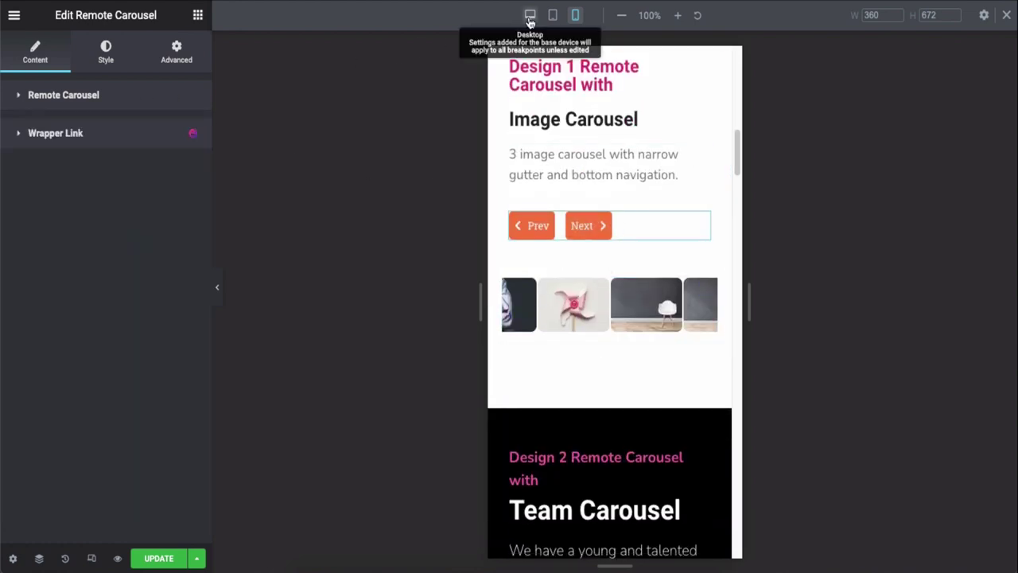
Return the page preview to desktop, and exit the responsive mode.
{"action": "left_click", "coordinate": [530, 15]}
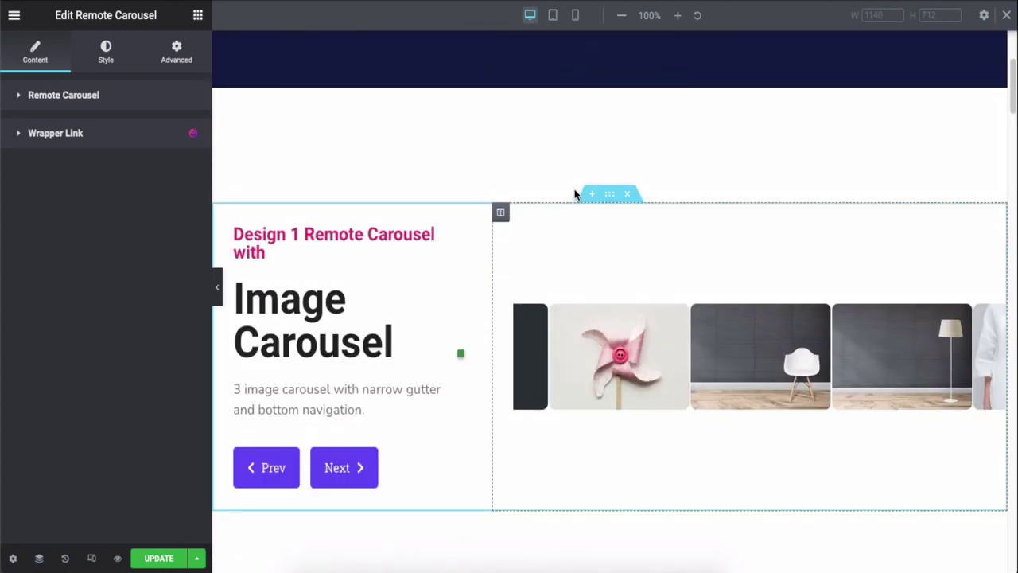
{"action": "scroll", "coordinate": [574, 193], "scroll_direction": "up", "scroll_amount": 3}
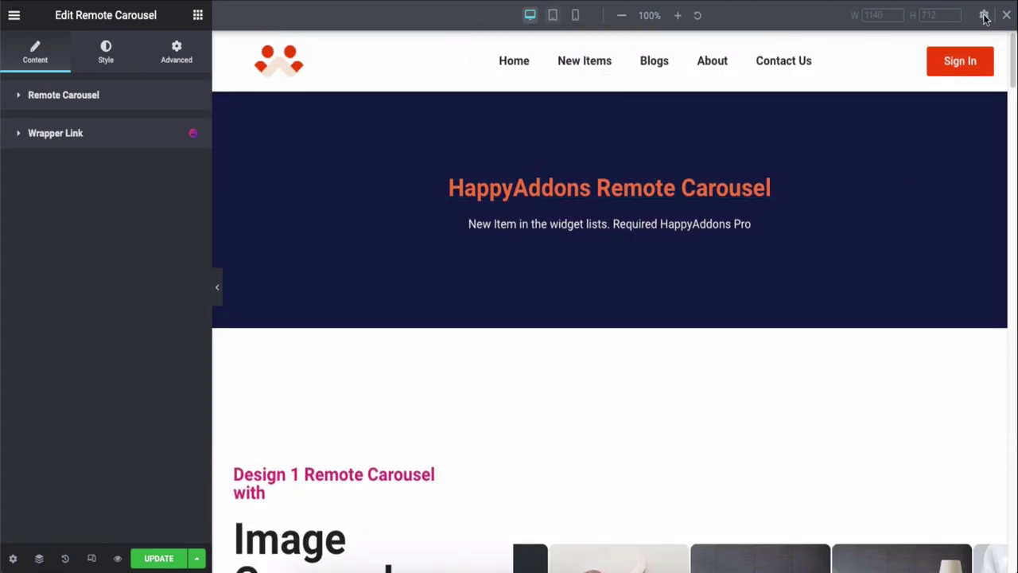
{"action": "left_click", "coordinate": [1008, 19]}
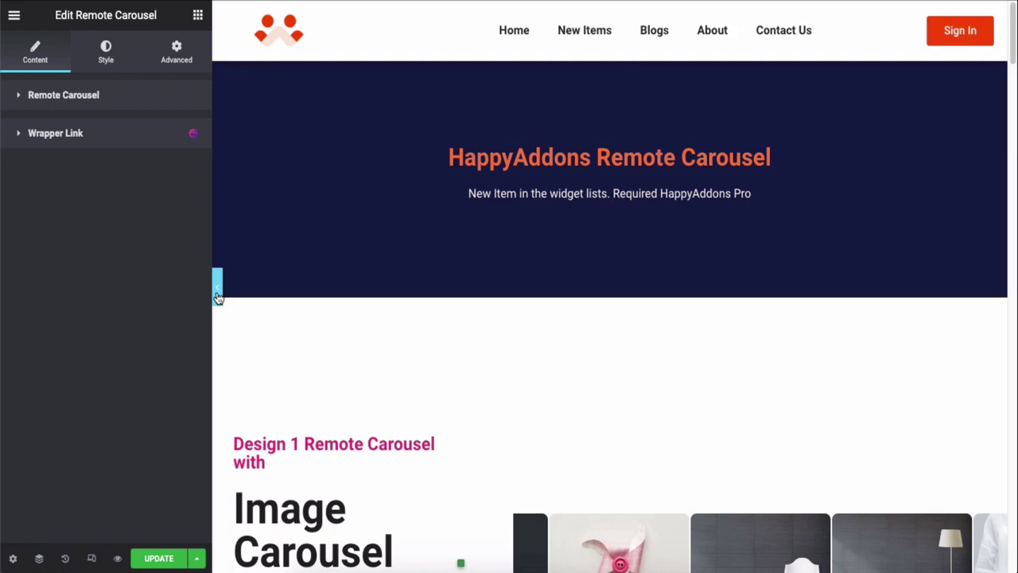
Hide the editor panel, and review the desktop page from the Image Carousel to the Twitter Feed Carousel and back to its header.
{"action": "left_click", "coordinate": [217, 288]}
{"action": "scroll", "coordinate": [982, 316], "scroll_direction": "down", "scroll_amount": 3}
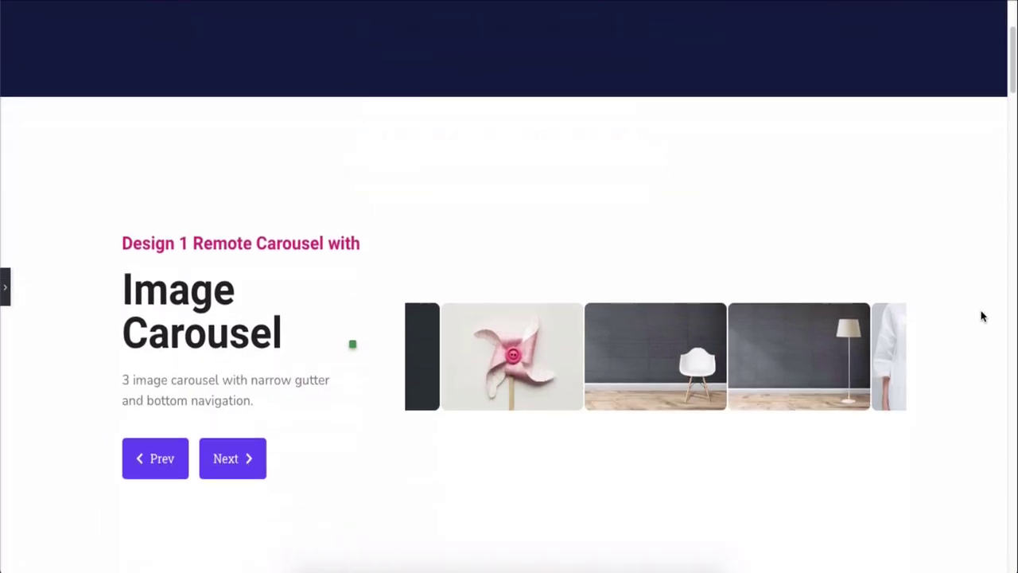
{"action": "scroll", "coordinate": [982, 316], "scroll_direction": "down", "scroll_amount": 15}
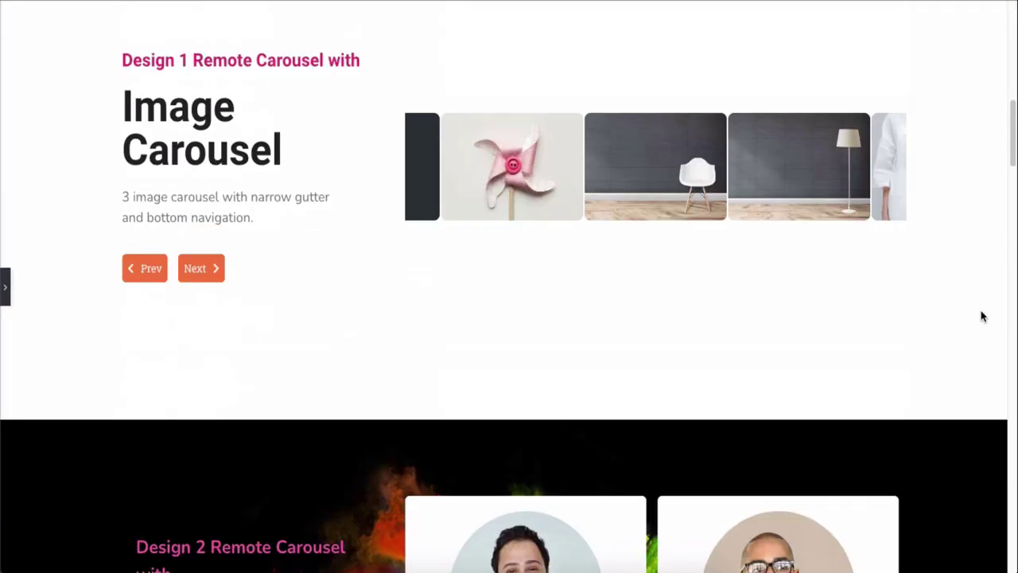
{"action": "scroll", "coordinate": [981, 316], "scroll_direction": "down", "scroll_amount": 15}
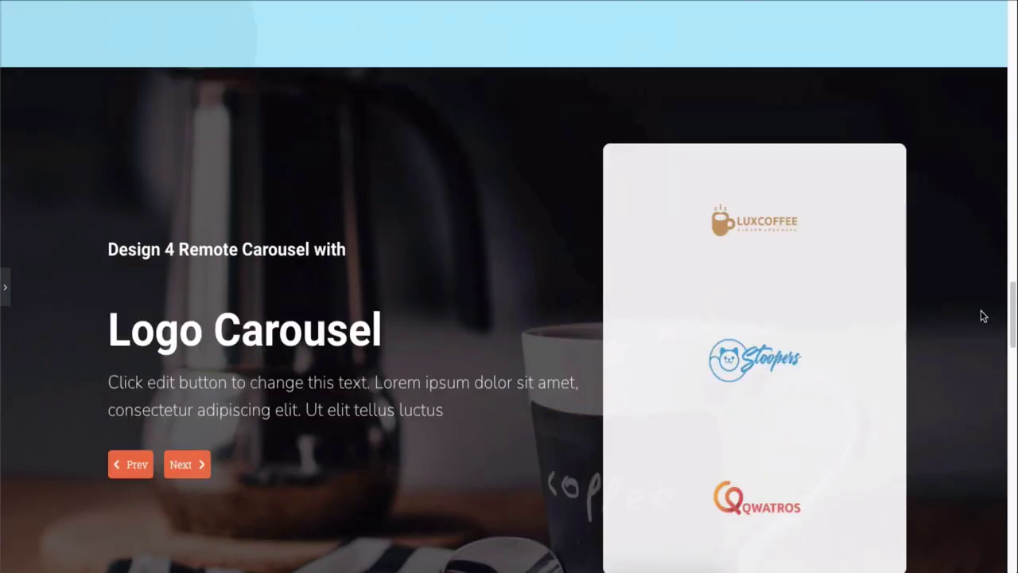
{"action": "scroll", "coordinate": [982, 317], "scroll_direction": "down", "scroll_amount": 10}
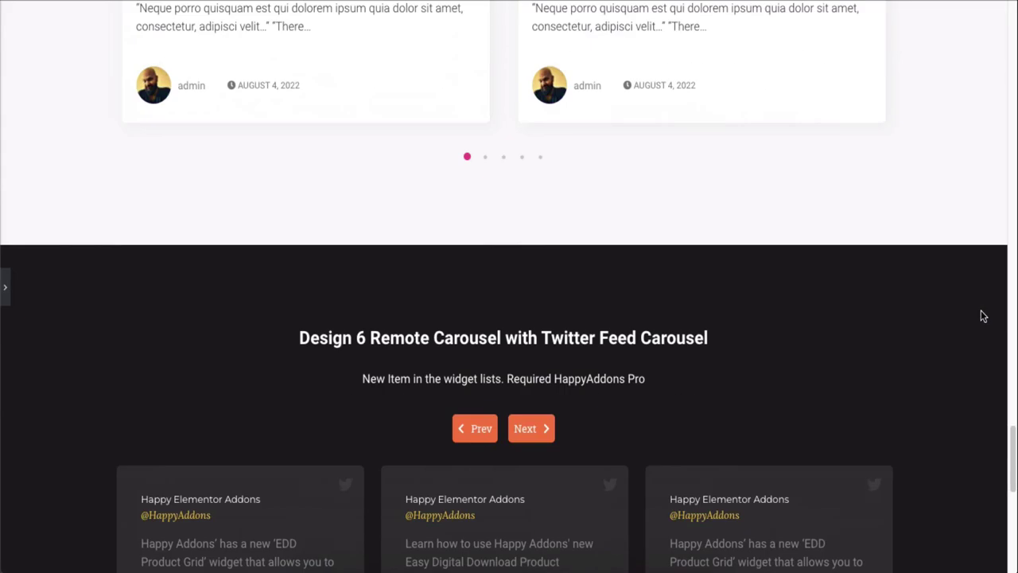
{"action": "scroll", "coordinate": [981, 317], "scroll_direction": "up", "scroll_amount": 6}
{"action": "scroll", "coordinate": [981, 317], "scroll_direction": "up", "scroll_amount": 20}
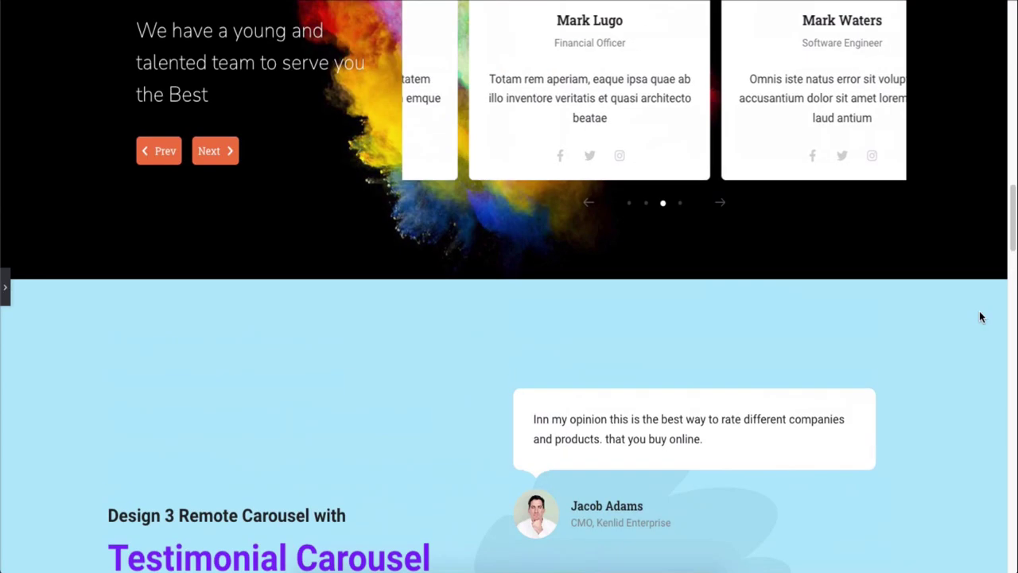
{"action": "scroll", "coordinate": [981, 317], "scroll_direction": "up", "scroll_amount": 3}
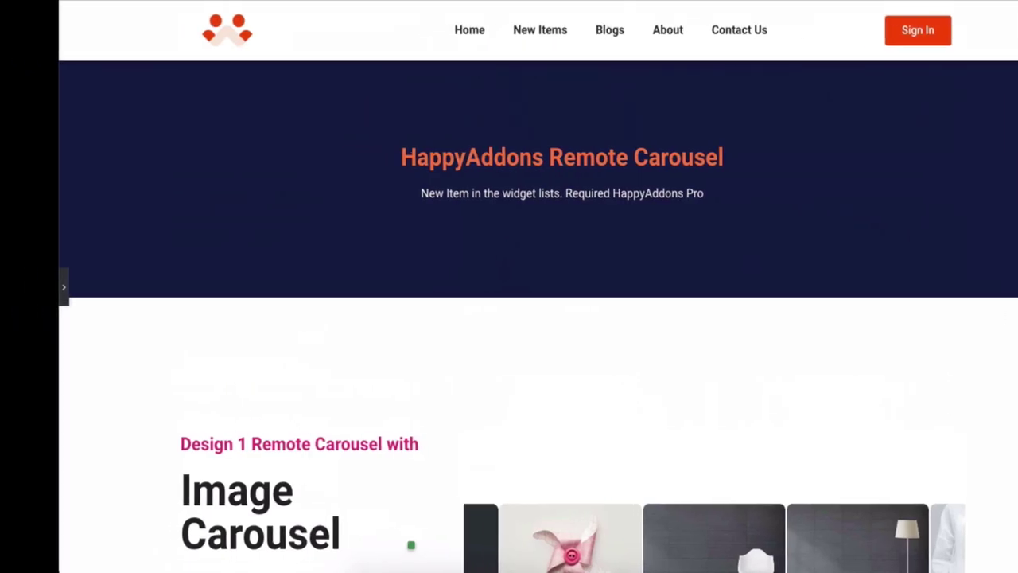